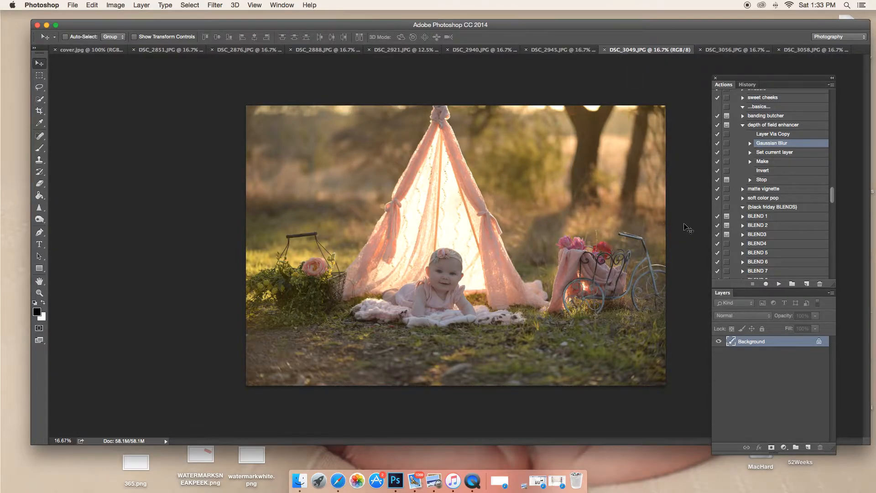
- Run the Warm fill light action on the DSC_3049.JPG photo
left_click(744, 128)
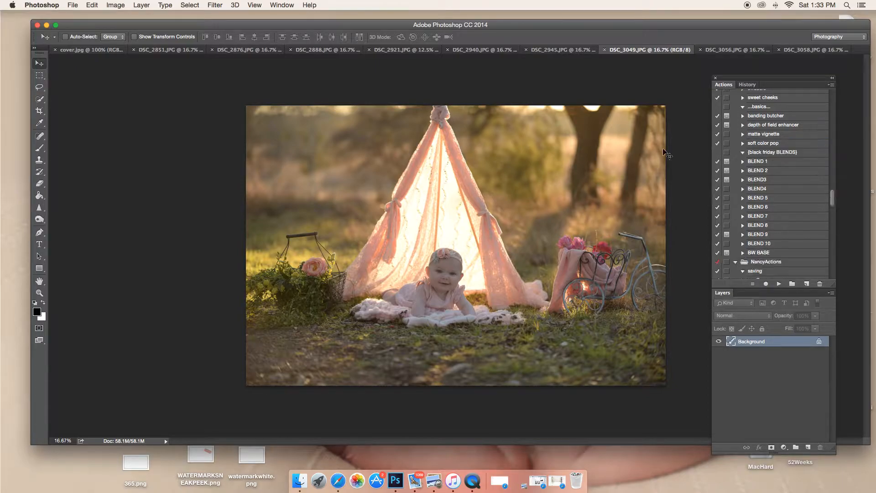
scroll(771, 228, "down", 10)
scroll(768, 213, "down", 5)
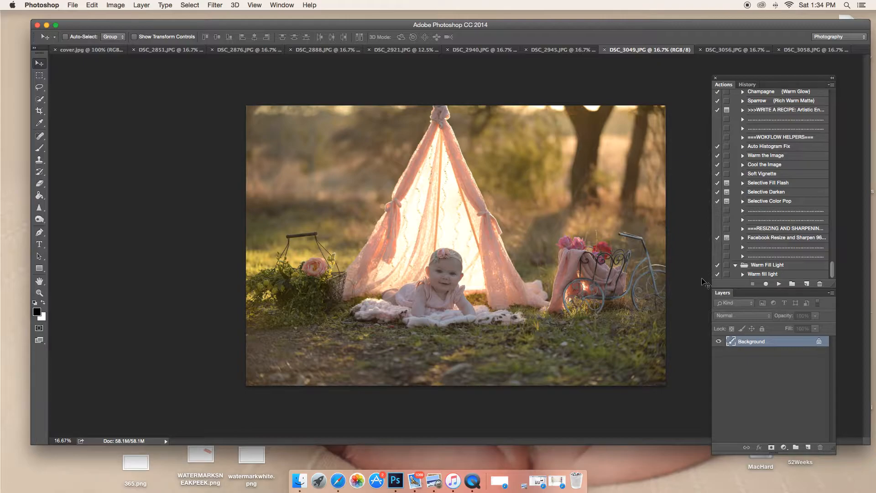
left_click(759, 275)
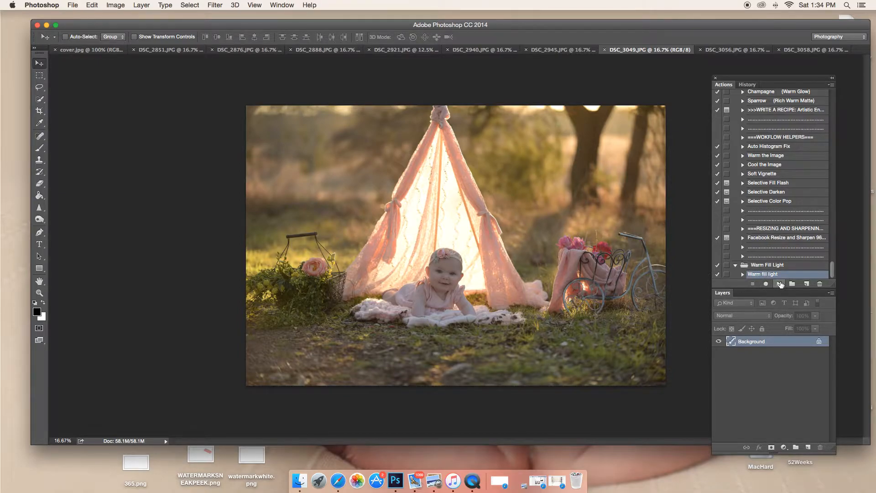
left_click(780, 284)
- Check the warm center light layer by hiding and showing it, and set its opacity to 61%
left_click(720, 342)
left_click(720, 341)
left_click(816, 316)
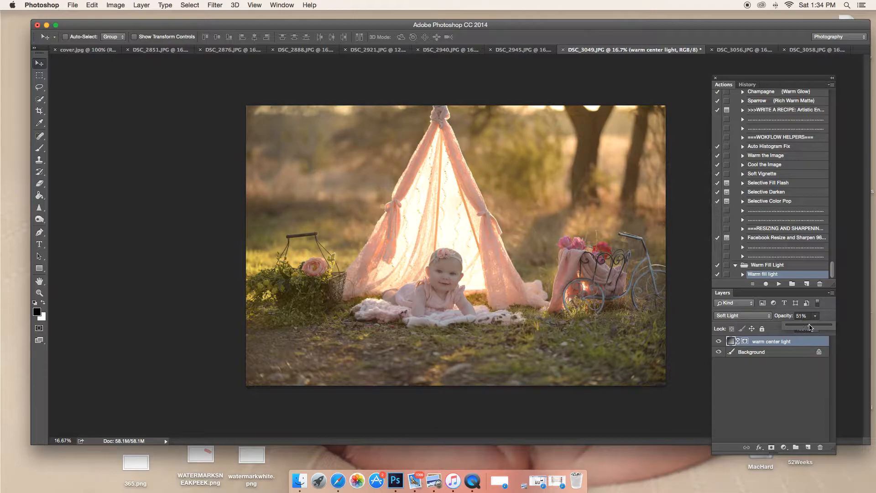
left_click_drag(810, 327, 815, 327)
- Compare the photo with and without the warm center light layer, and flatten the image
left_click(719, 341)
left_click(719, 342)
left_click(719, 342)
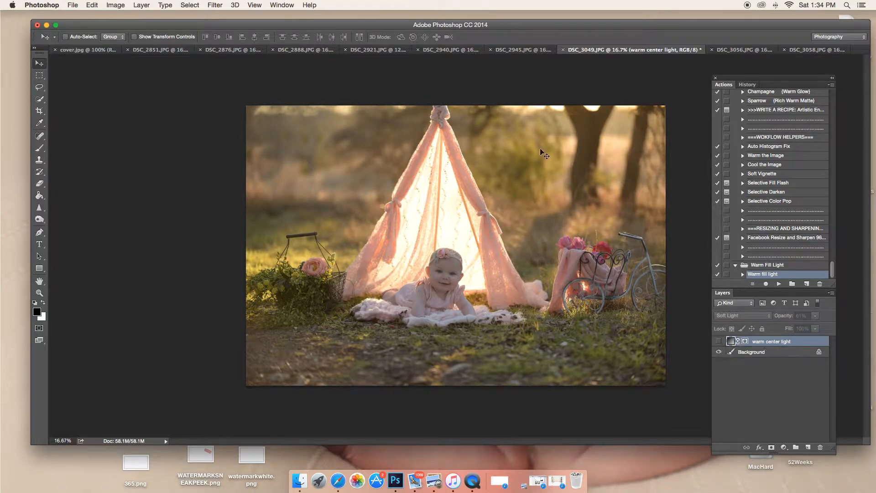
left_click(720, 342)
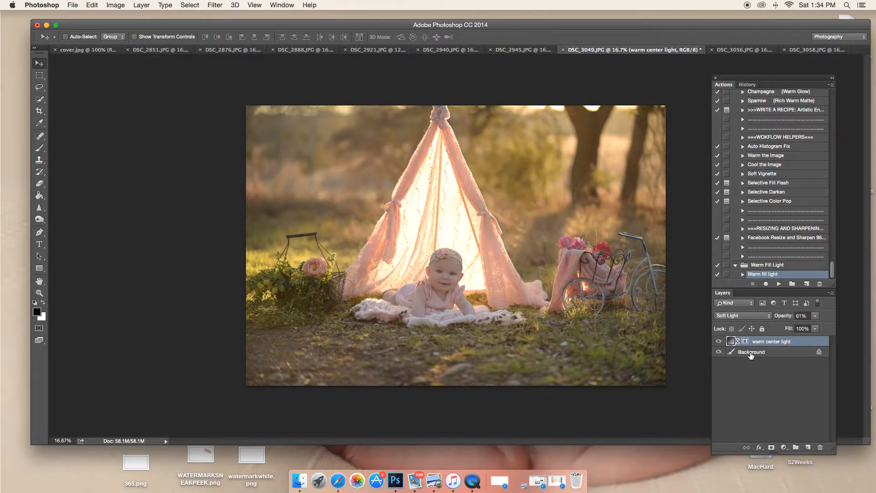
right_click(757, 355)
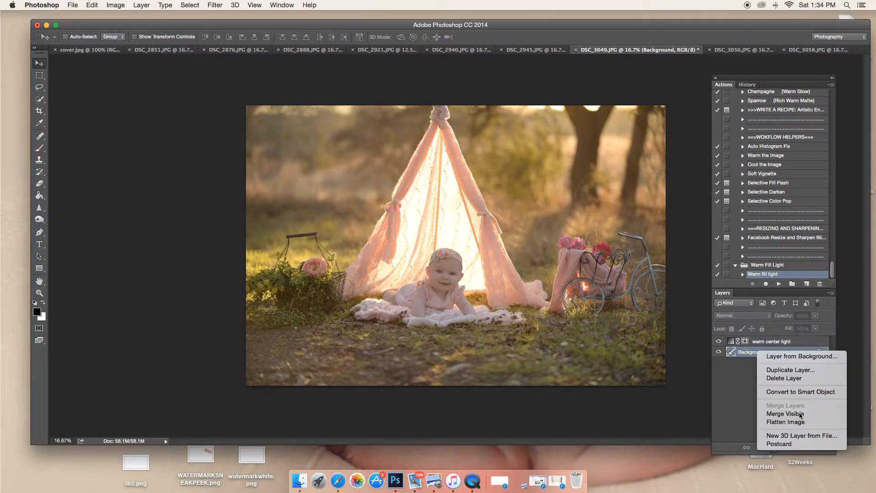
left_click(792, 421)
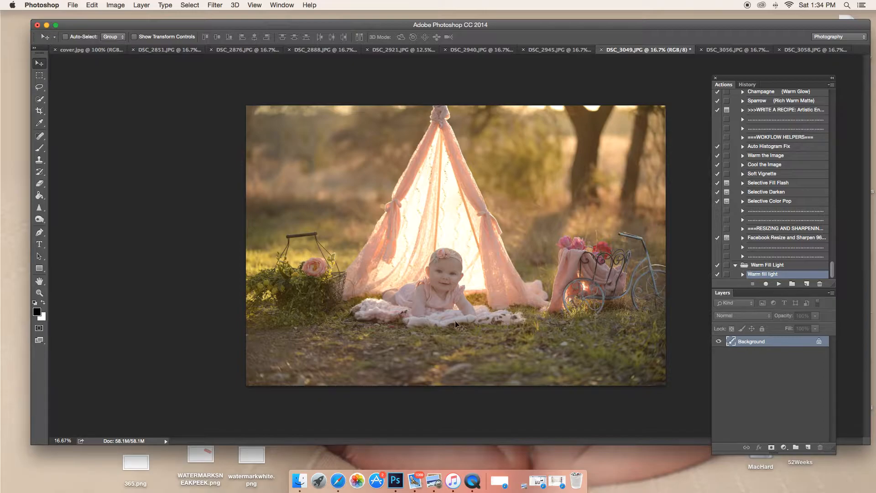
- Run the depth of field enhancer action from the {let them be little} set and dismiss its instruction message
scroll(758, 140, "up", 10)
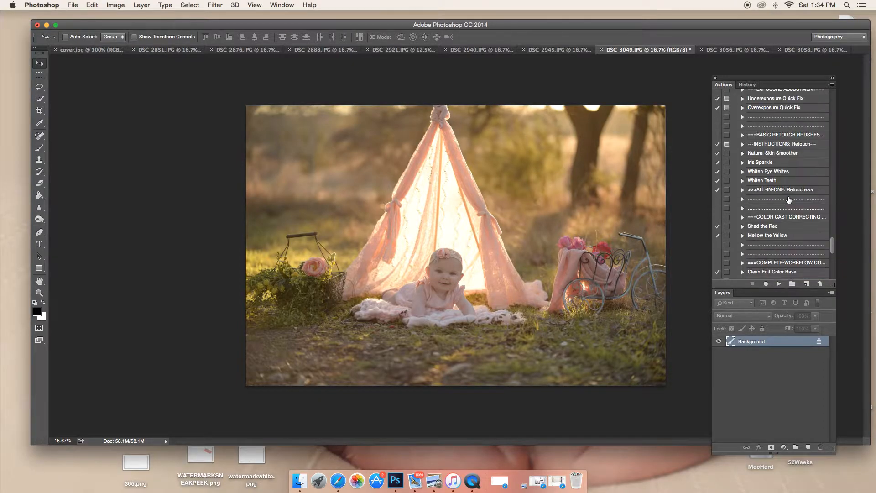
scroll(792, 198, "up", 10)
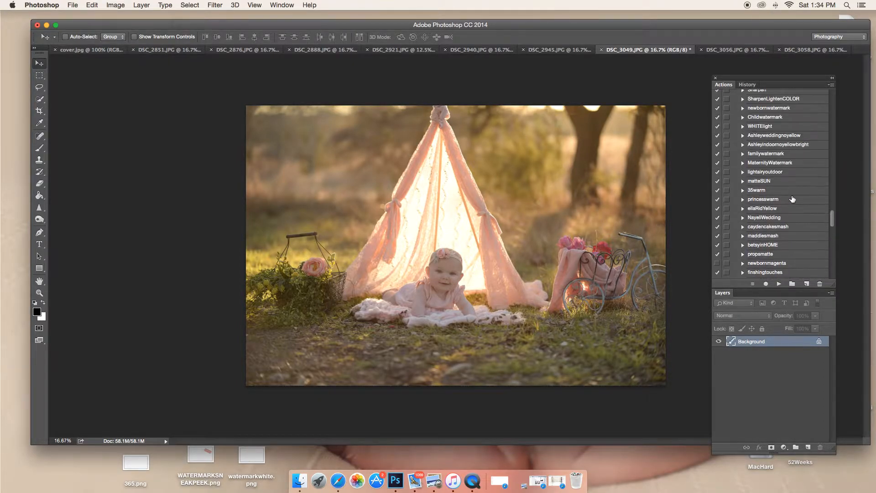
scroll(794, 198, "up", 10)
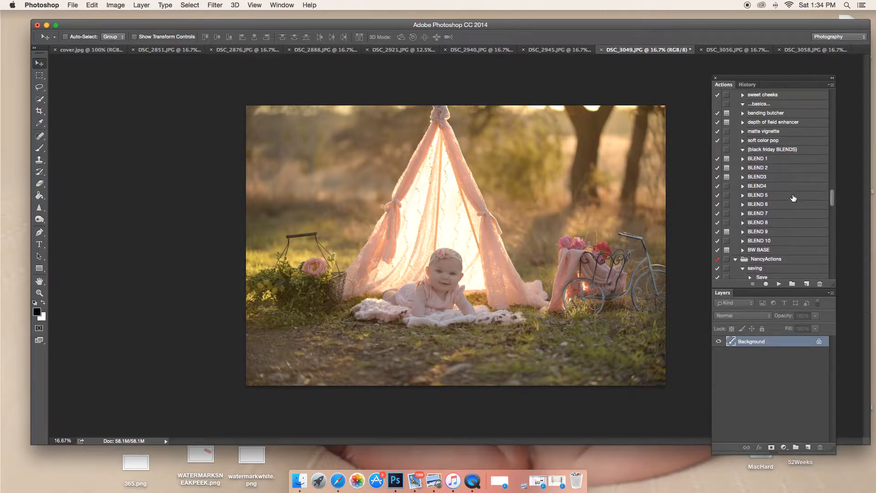
scroll(806, 195, "up", 10)
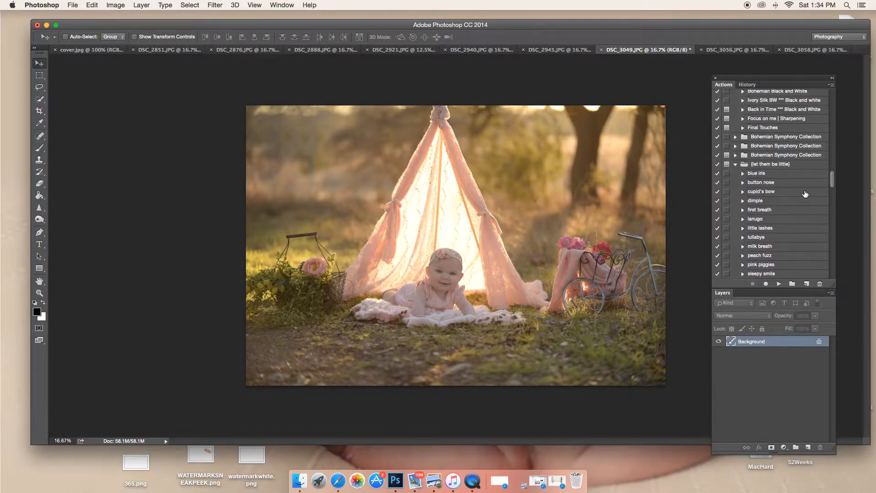
scroll(805, 194, "up", 2)
scroll(805, 194, "down", 6)
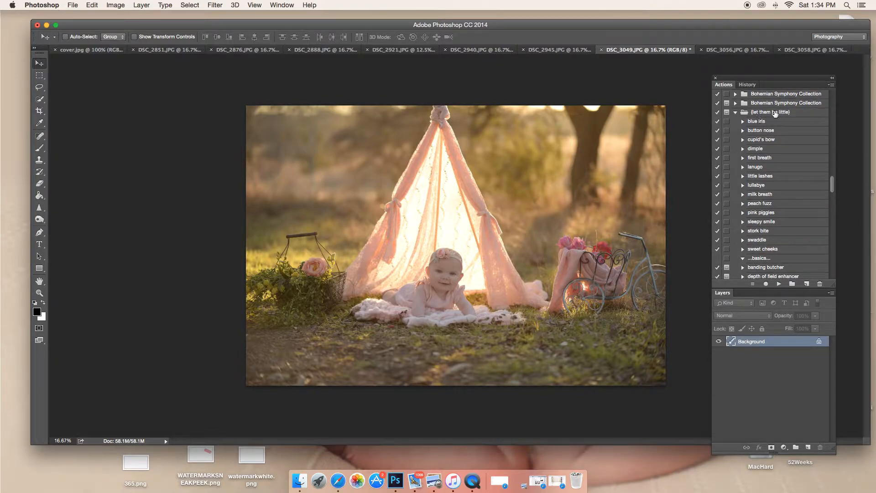
scroll(816, 165, "down", 8)
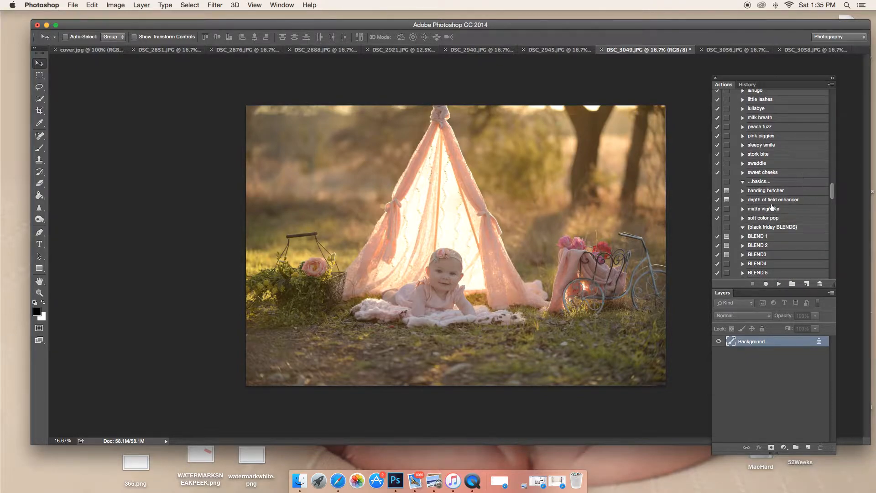
left_click(761, 201)
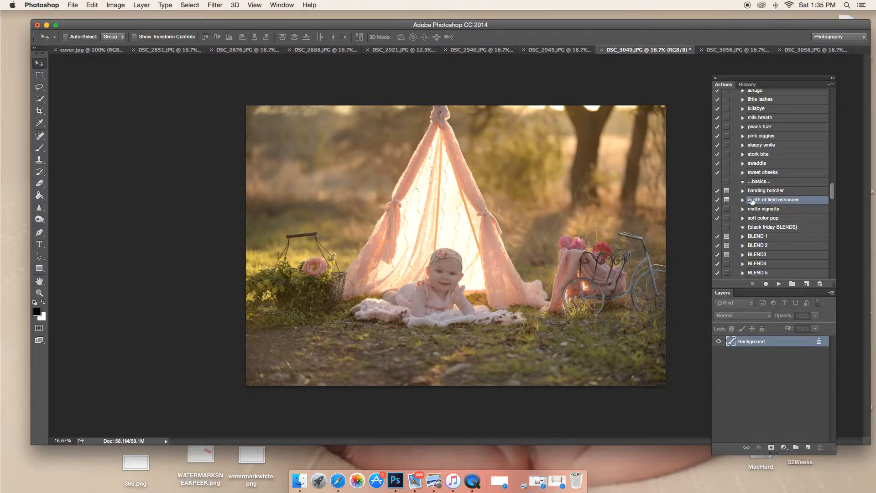
left_click(778, 283)
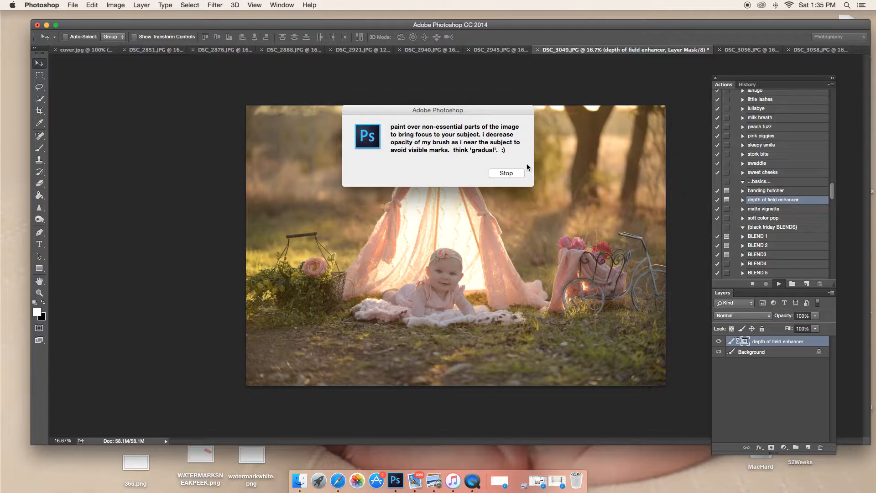
left_click(506, 174)
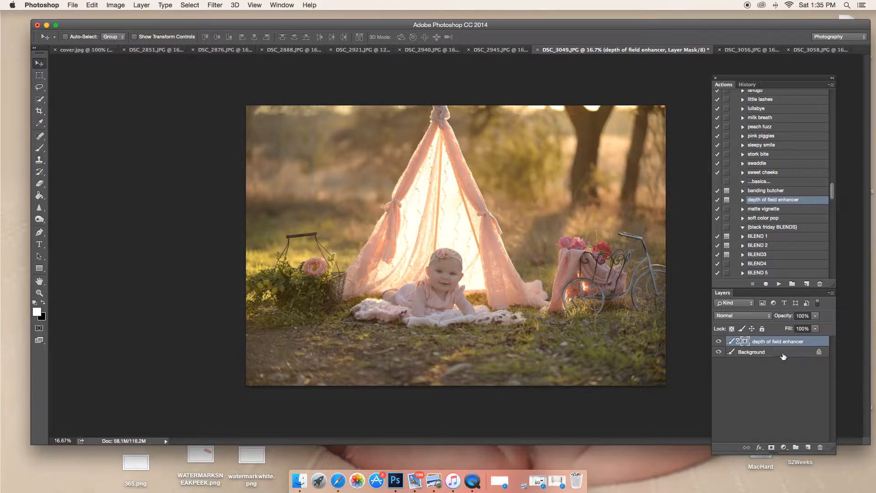
- Paint white on the depth of field enhancer mask over the background left of the tent, using the Brush tool at 100% opacity
left_click(39, 149)
left_click(39, 147)
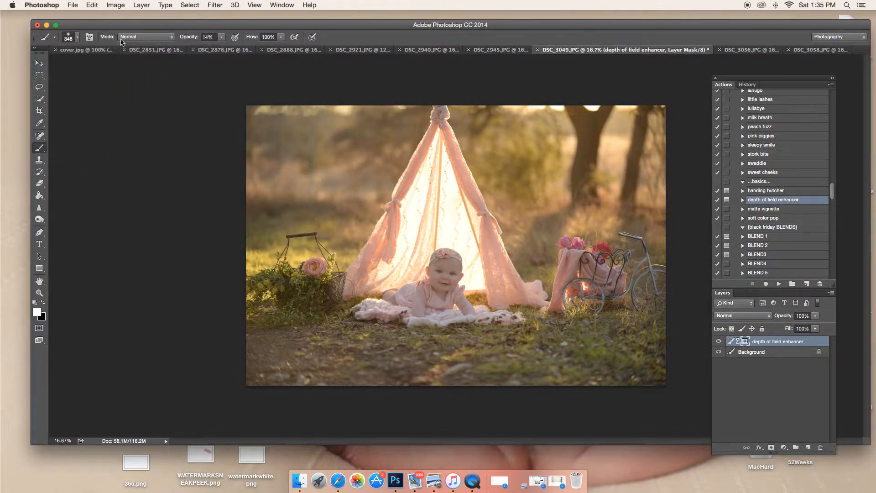
left_click(222, 38)
left_click_drag(224, 47, 263, 47)
mouse_move(281, 134)
left_mouse_down()
mouse_move(276, 115)
mouse_move(301, 162)
mouse_move(279, 162)
mouse_move(289, 123)
mouse_move(254, 121)
mouse_move(265, 177)
mouse_move(308, 170)
mouse_move(295, 122)
left_mouse_up()
left_click_drag(389, 181, 424, 130)
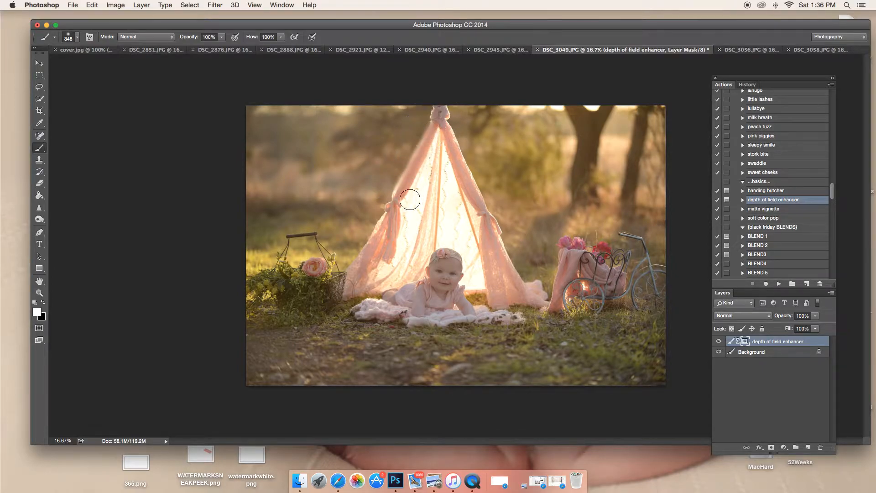
- Set up a black brush with 58% hardness and 84 px size to erase the blur along the tent's left edge
left_click(42, 302)
right_click(404, 203)
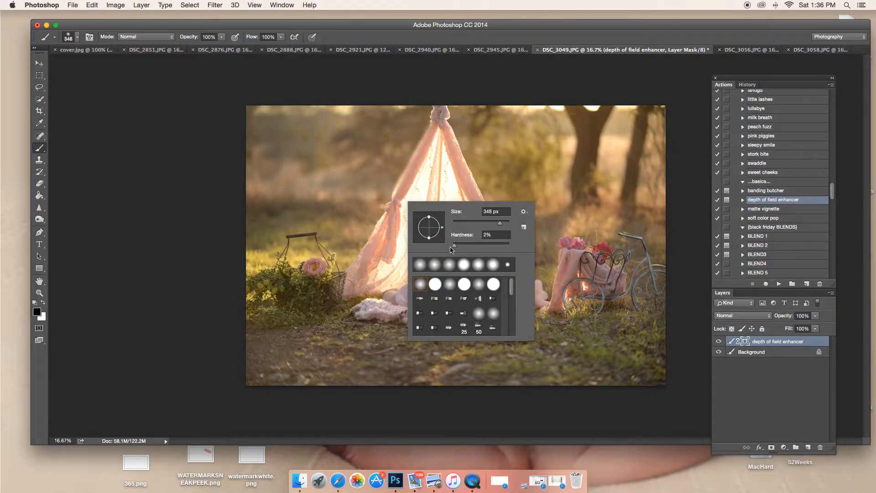
left_click_drag(458, 249, 487, 251)
left_click(433, 172)
right_click(437, 172)
left_click(508, 192)
type("84")
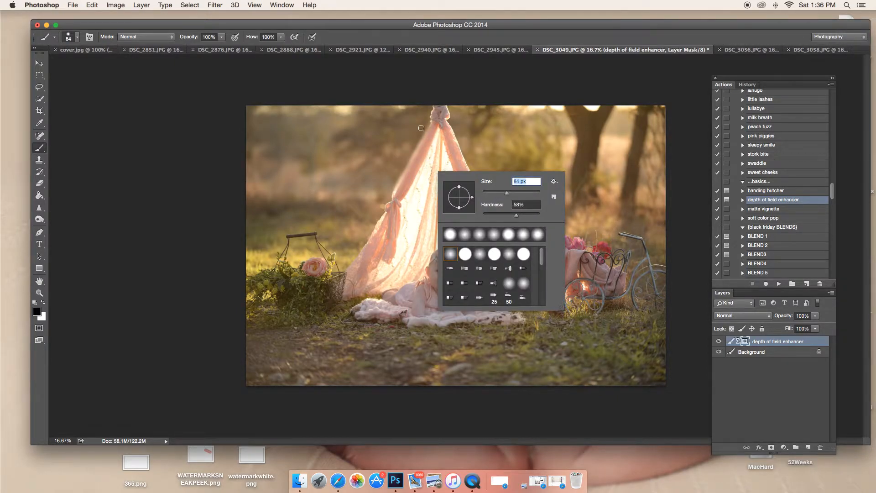
key("Return")
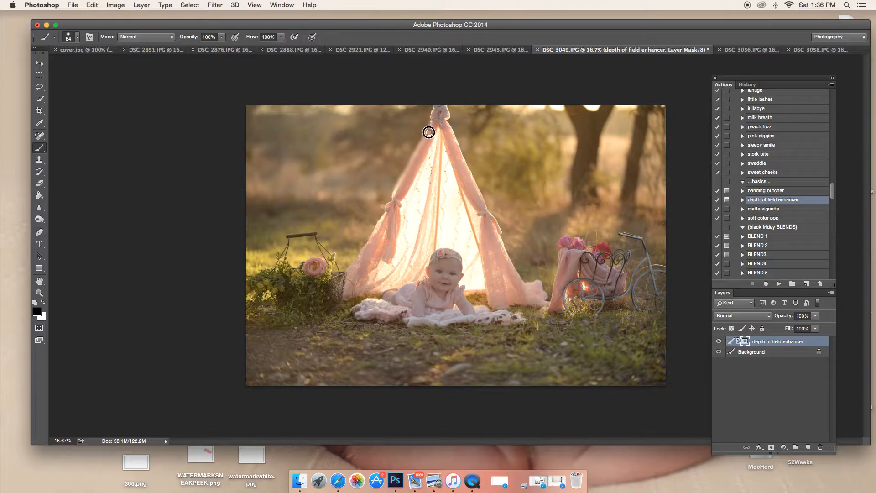
- Delete the depth of field enhancer layer and run its action again, dismissing the instruction message
left_click(43, 302)
left_click_drag(790, 345, 820, 447)
left_click(779, 283)
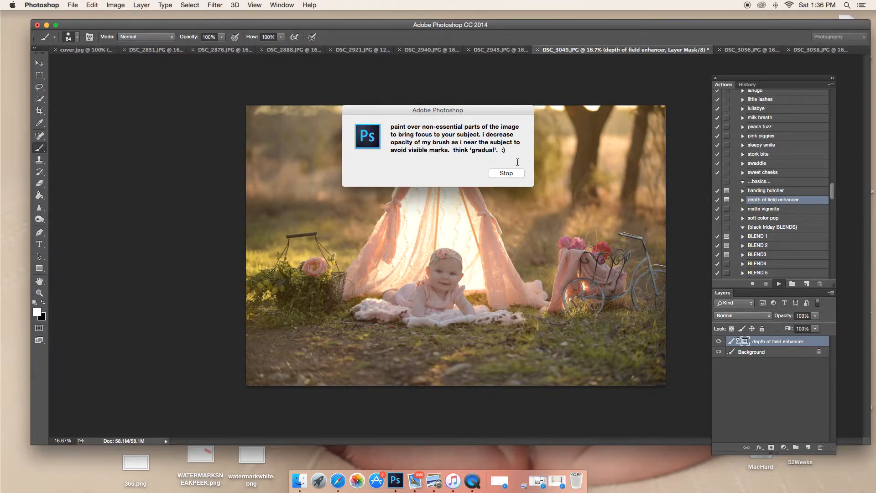
left_click(505, 174)
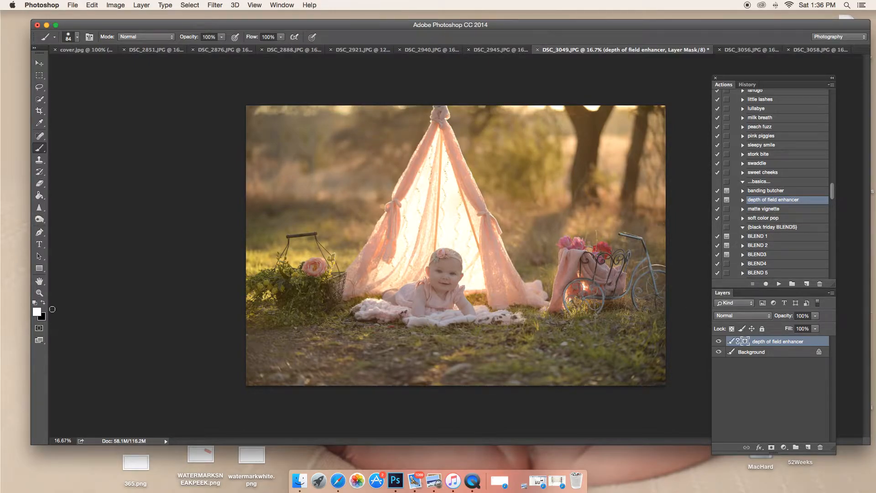
- Set the brush to 1200 px size, 28% hardness and 71% opacity
right_click(288, 223)
left_click(382, 241)
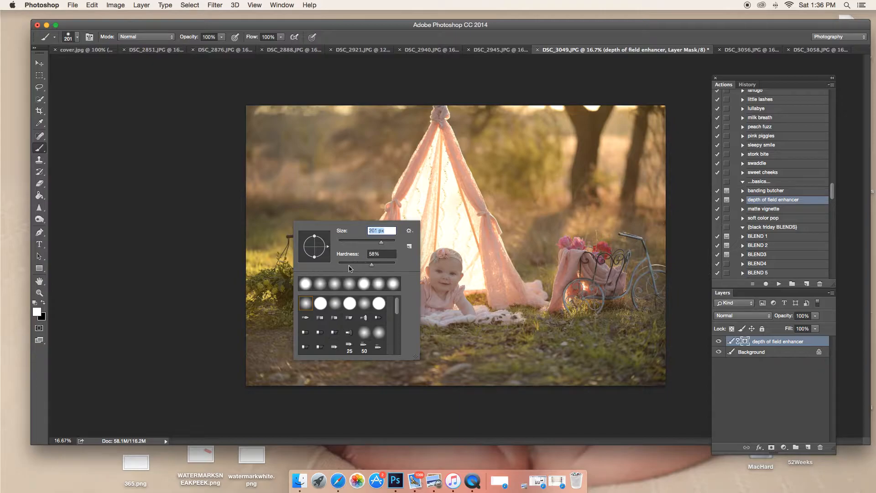
left_click(355, 264)
left_click(387, 241)
type("1200")
key("Return")
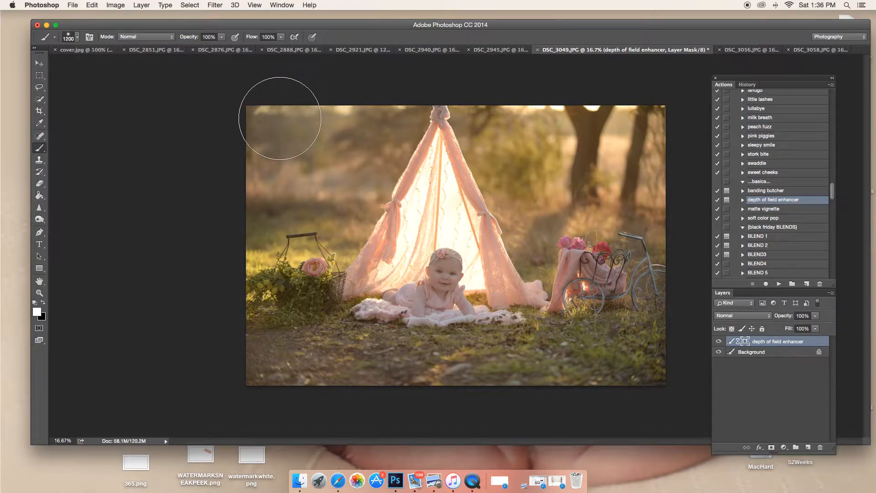
left_click(221, 37)
left_click(211, 51)
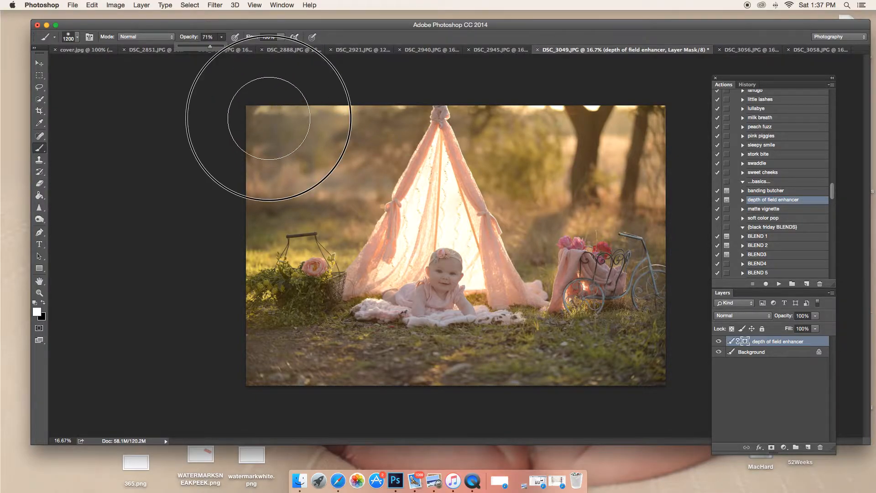
- Paint the blur into the layer mask over the background left of the tent and around the flower basket
mouse_move(298, 121)
left_mouse_down()
mouse_move(320, 149)
mouse_move(276, 153)
mouse_move(322, 131)
mouse_move(282, 131)
mouse_move(270, 121)
mouse_move(320, 117)
mouse_move(281, 111)
mouse_move(276, 146)
mouse_move(356, 146)
mouse_move(357, 128)
mouse_move(307, 138)
mouse_move(270, 124)
mouse_move(272, 142)
left_mouse_up()
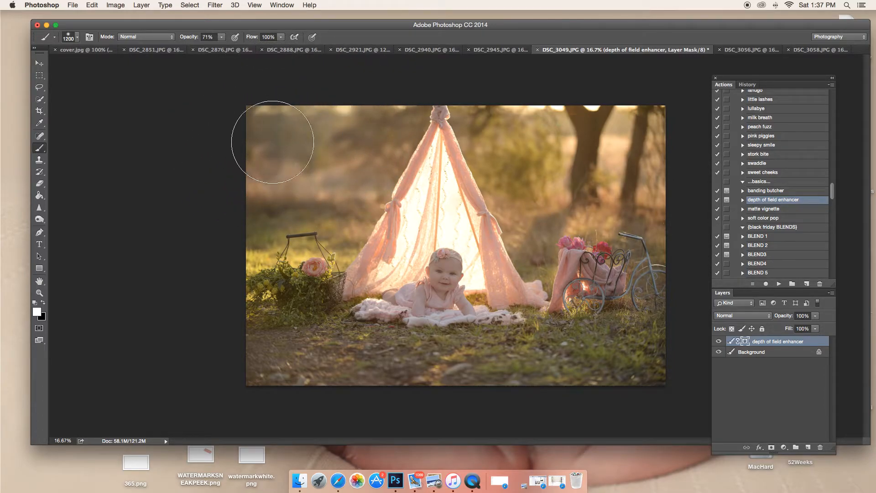
mouse_move(336, 233)
left_mouse_down()
mouse_move(271, 227)
mouse_move(342, 232)
mouse_move(277, 229)
mouse_move(333, 236)
mouse_move(280, 230)
mouse_move(342, 225)
mouse_move(274, 229)
mouse_move(367, 240)
mouse_move(264, 236)
mouse_move(389, 246)
mouse_move(274, 230)
mouse_move(341, 232)
mouse_move(291, 223)
mouse_move(328, 223)
mouse_move(382, 105)
mouse_move(294, 269)
left_mouse_up()
mouse_move(373, 103)
left_mouse_down()
mouse_move(331, 112)
mouse_move(276, 99)
mouse_move(277, 125)
left_mouse_up()
- Paint the blur over the background and trees right of the tent, using brush sizes of 444 px and 300 px
right_click(612, 163)
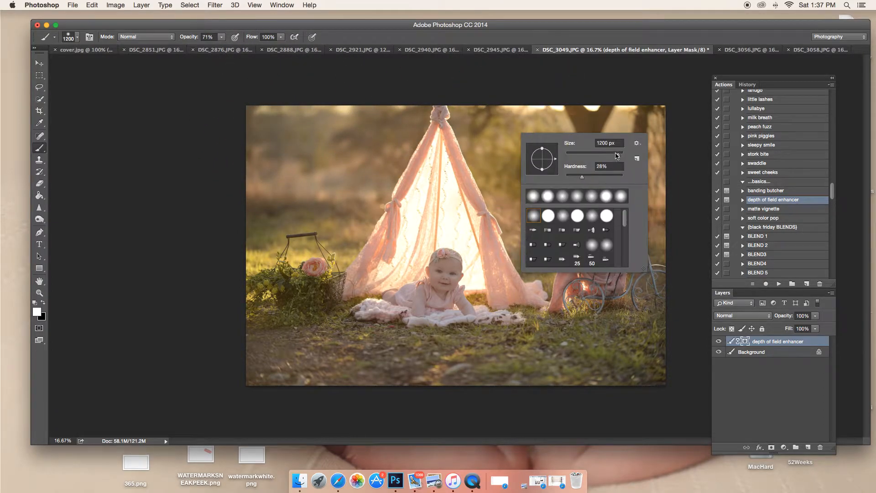
mouse_move(470, 109)
left_mouse_down()
mouse_move(493, 147)
mouse_move(513, 140)
mouse_move(524, 93)
mouse_move(541, 129)
mouse_move(552, 130)
mouse_move(548, 186)
mouse_move(560, 138)
mouse_move(551, 190)
mouse_move(520, 185)
mouse_move(488, 139)
mouse_move(524, 185)
mouse_move(557, 151)
left_mouse_up()
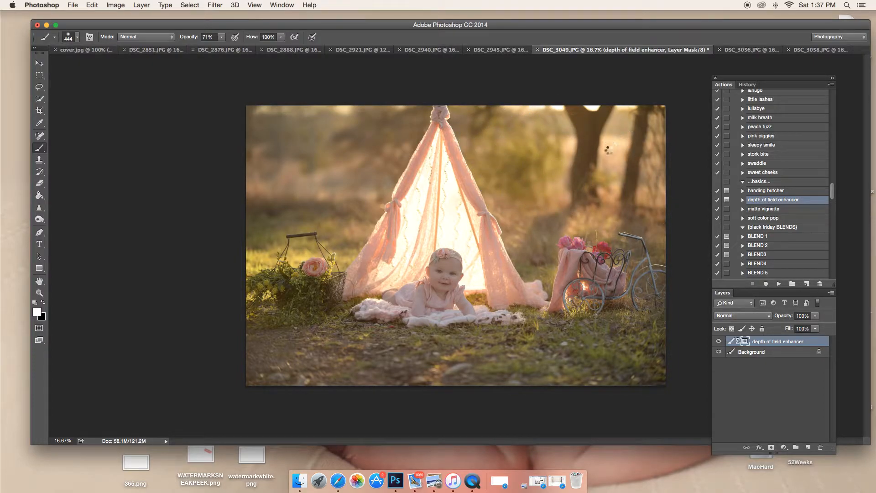
right_click(613, 148)
left_click_drag(706, 174, 704, 172)
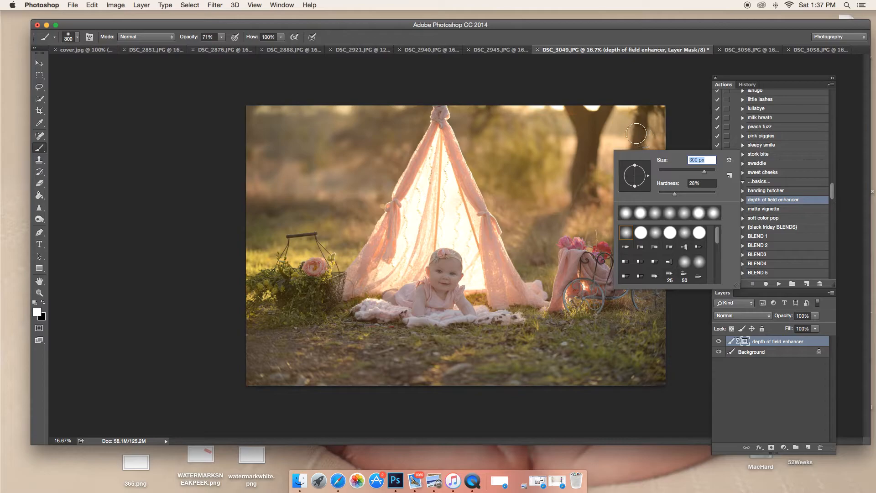
left_click(624, 118)
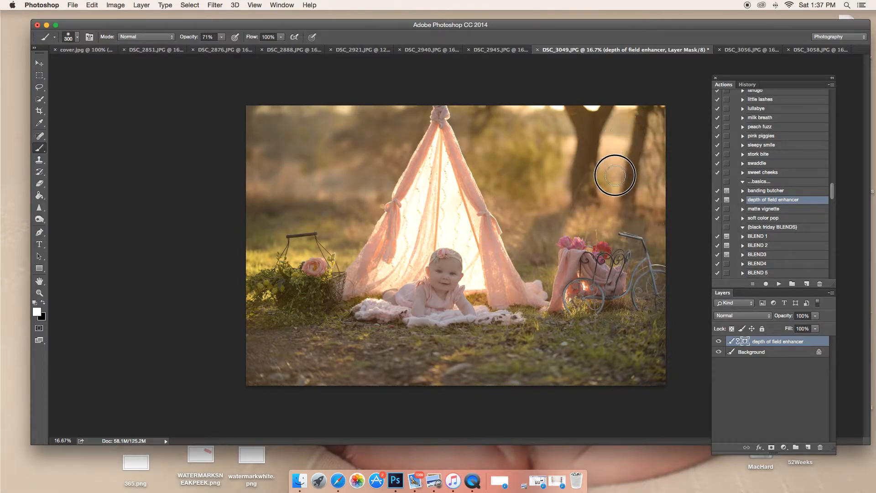
mouse_move(553, 180)
left_mouse_down()
mouse_move(537, 116)
mouse_move(537, 195)
mouse_move(516, 200)
mouse_move(473, 114)
mouse_move(515, 181)
mouse_move(503, 110)
mouse_move(533, 109)
left_mouse_up()
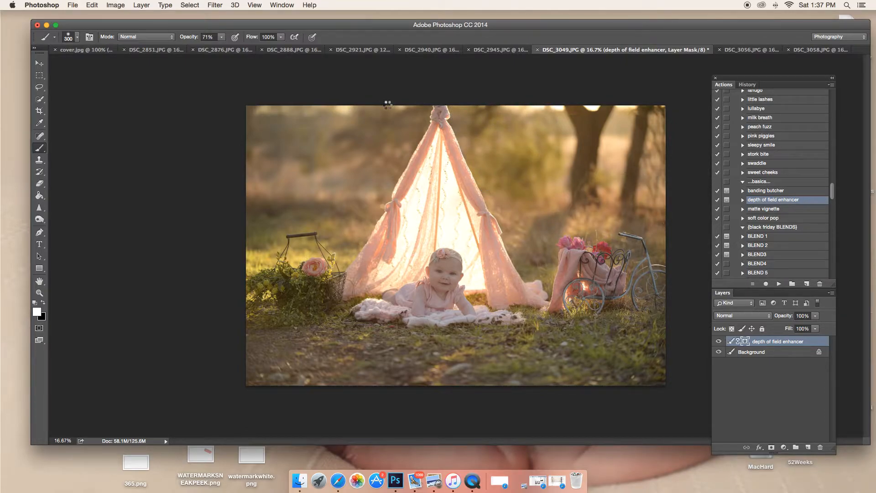
- Paint the blur over the background beside the tent's left edge and set the brush hardness to 53%
mouse_move(384, 170)
left_mouse_down()
mouse_move(413, 101)
mouse_move(372, 122)
mouse_move(252, 110)
mouse_move(241, 149)
mouse_move(248, 185)
mouse_move(279, 191)
mouse_move(345, 183)
mouse_move(369, 195)
mouse_move(390, 154)
left_mouse_up()
right_click(357, 169)
key("Return")
- Set the brush to 159 px size and 78% hardness for detail work around the top of the tent
key("super+plus")
key("super+plus")
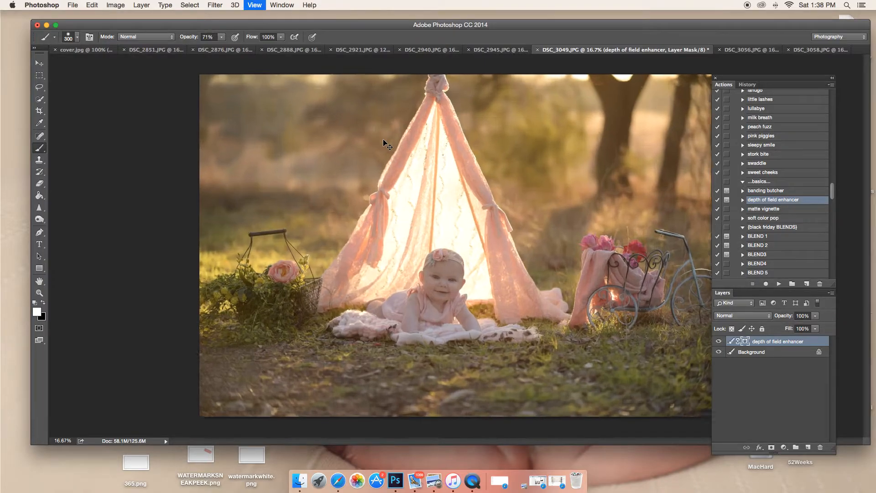
scroll(383, 140, "up", 5)
scroll(384, 143, "down", 1)
right_click(352, 146)
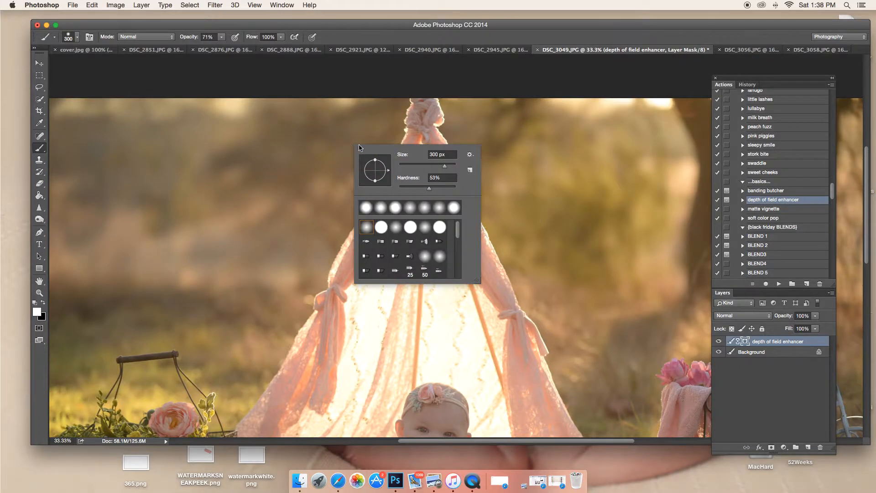
key("Return")
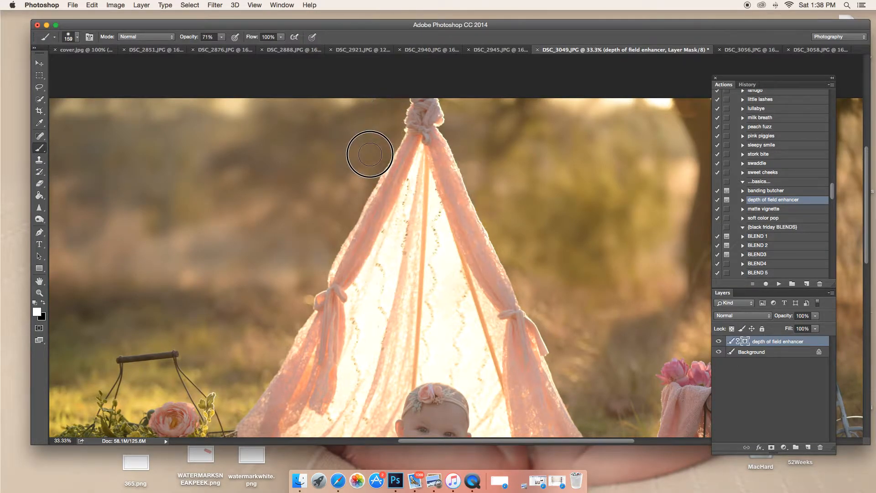
right_click(368, 152)
key("Return")
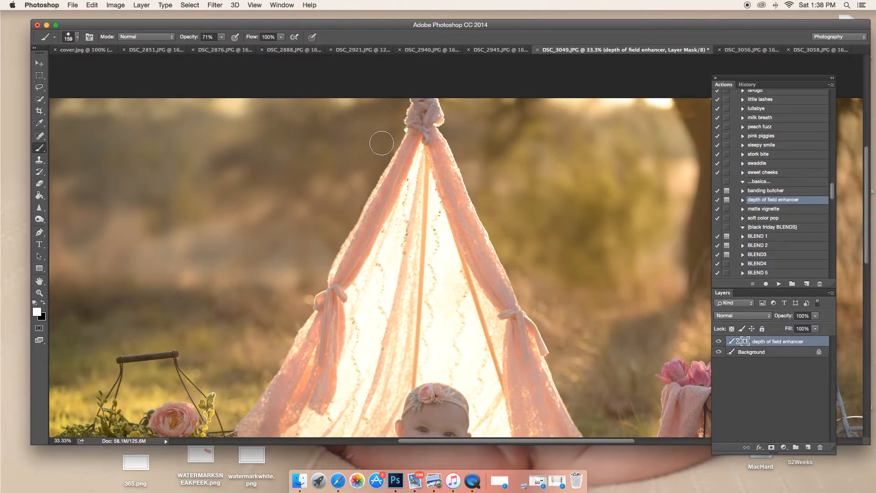
- Paint the blur along the tent's left edge at 35% brush opacity and raise the brush hardness to 86%
left_click(308, 199)
left_click(223, 36)
mouse_move(382, 150)
left_mouse_down()
mouse_move(371, 160)
mouse_move(379, 150)
left_mouse_up()
left_click(353, 195)
left_click_drag(353, 204, 355, 196)
right_click(356, 196)
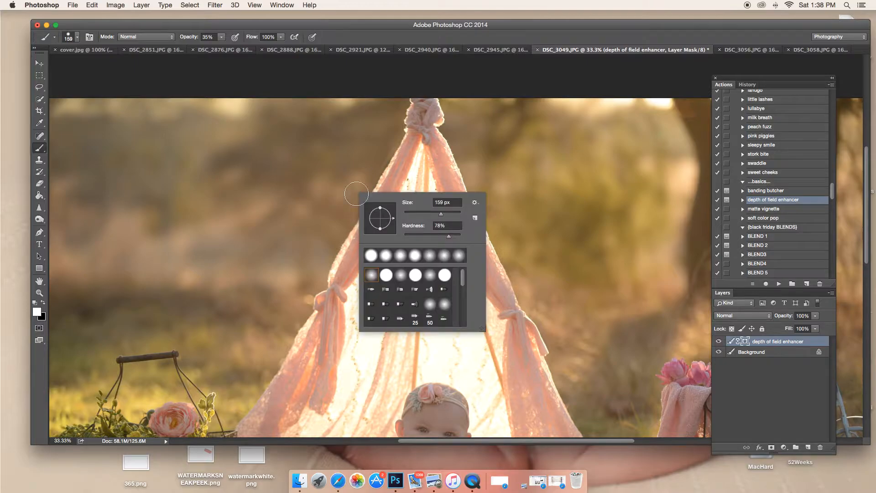
left_click(453, 236)
left_click(355, 177)
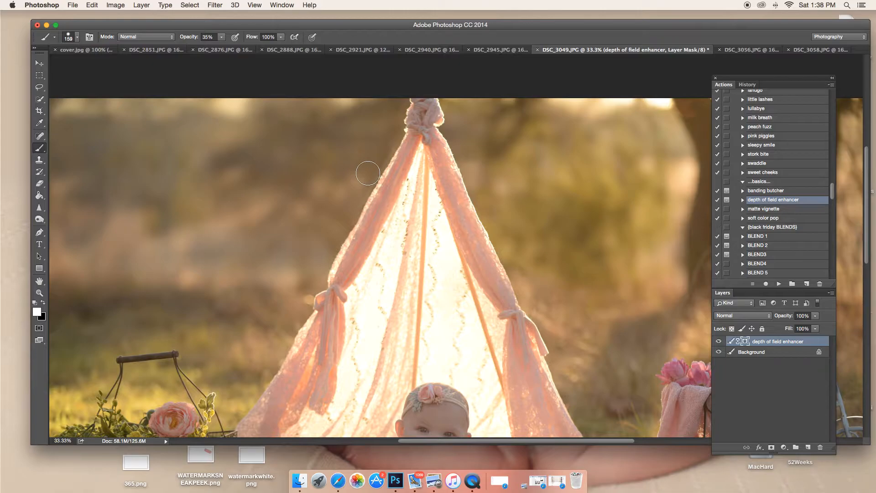
- Paint the blur along the tent's right edge and beside its peak, using brush sizes of 73 px and 194 px
right_click(338, 222)
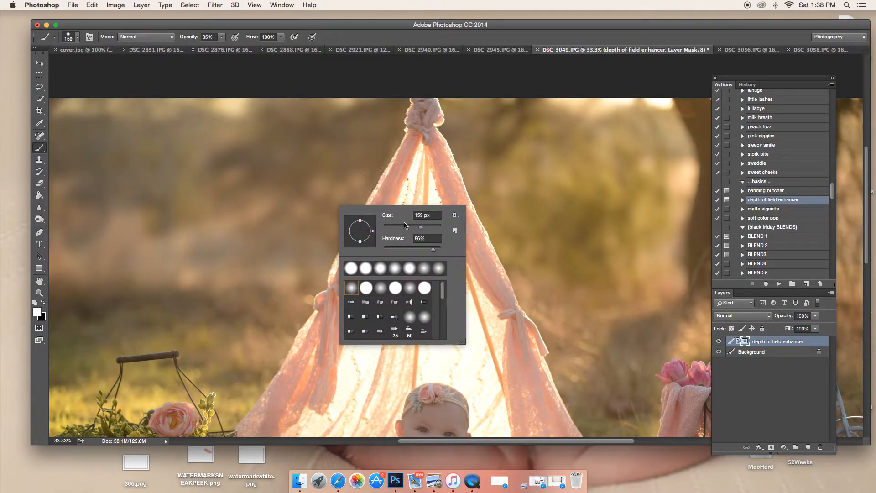
key("Return")
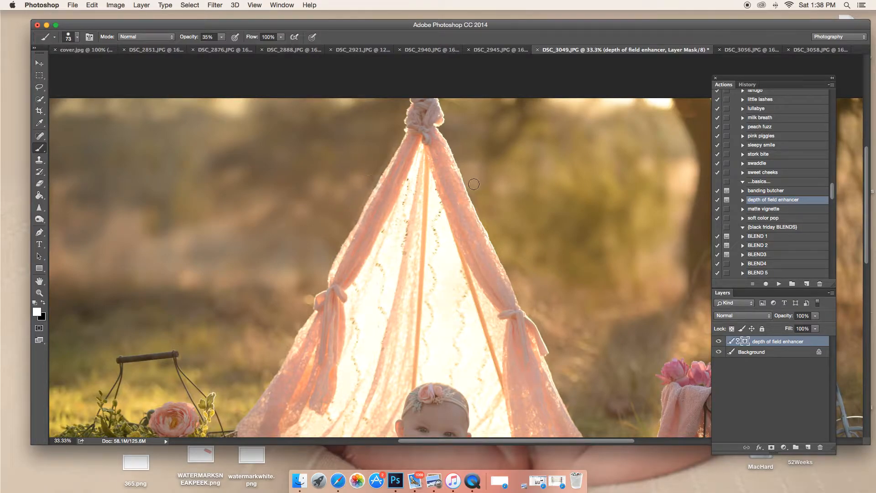
right_click(532, 221)
left_click(624, 243)
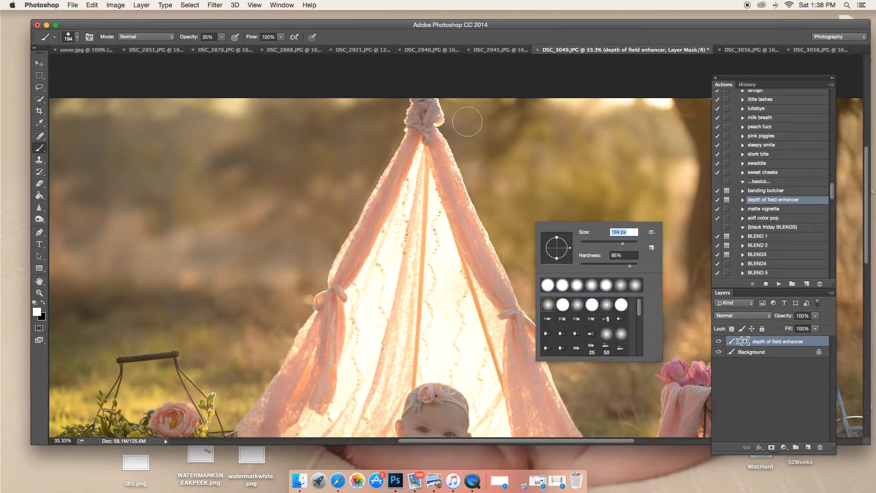
mouse_move(461, 108)
left_mouse_down()
mouse_move(529, 282)
mouse_move(570, 327)
mouse_move(596, 377)
mouse_move(617, 368)
mouse_move(626, 339)
mouse_move(571, 290)
mouse_move(560, 236)
mouse_move(592, 305)
mouse_move(656, 221)
mouse_move(529, 131)
mouse_move(584, 93)
mouse_move(225, 166)
mouse_move(231, 216)
mouse_move(262, 263)
mouse_move(116, 260)
left_mouse_up()
- Paint the blur over the background left of the tent above the flower basket
scroll(567, 323, "down", 3)
scroll(176, 190, "left", 5)
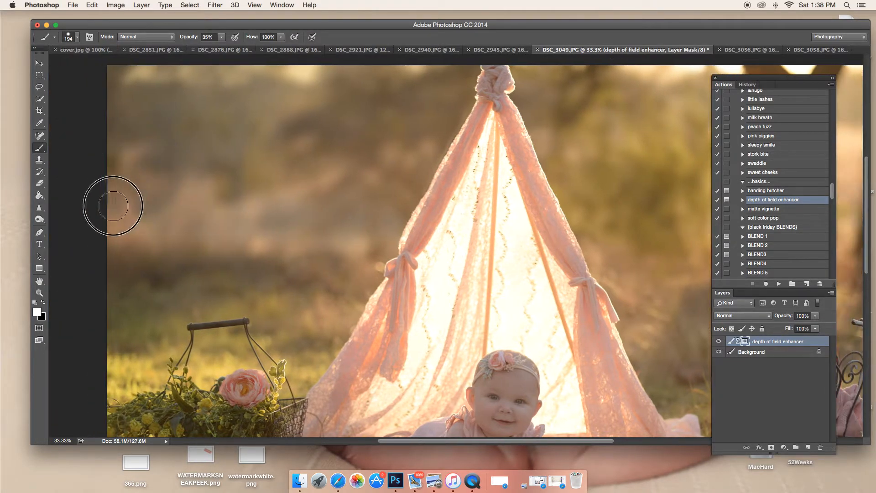
mouse_move(226, 80)
left_mouse_down()
mouse_move(323, 98)
mouse_move(176, 255)
mouse_move(127, 226)
mouse_move(120, 69)
mouse_move(348, 72)
mouse_move(333, 185)
left_mouse_up()
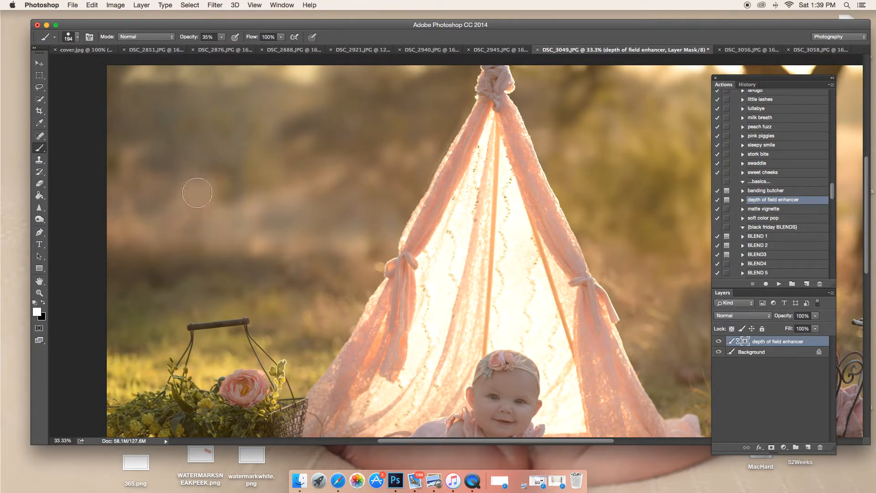
- Paint the blur over the tree trunks and the photo's right edge behind the bicycle
scroll(244, 162, "right", 6)
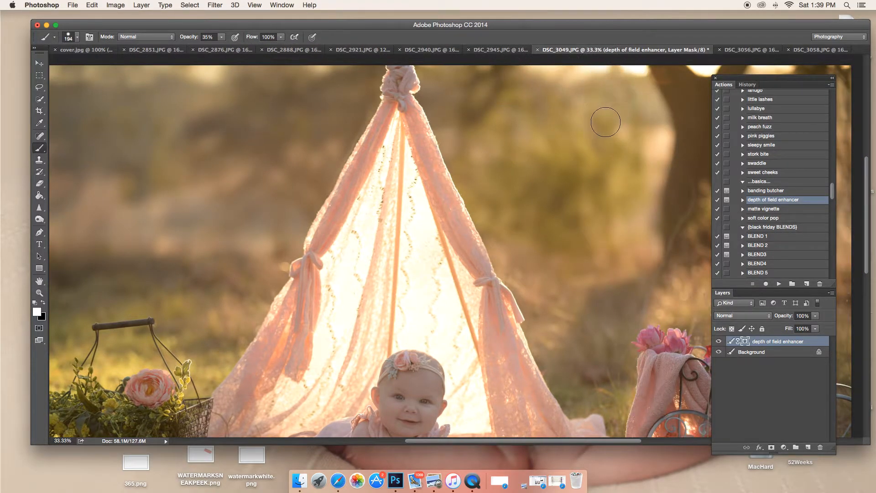
scroll(570, 116, "right", 2)
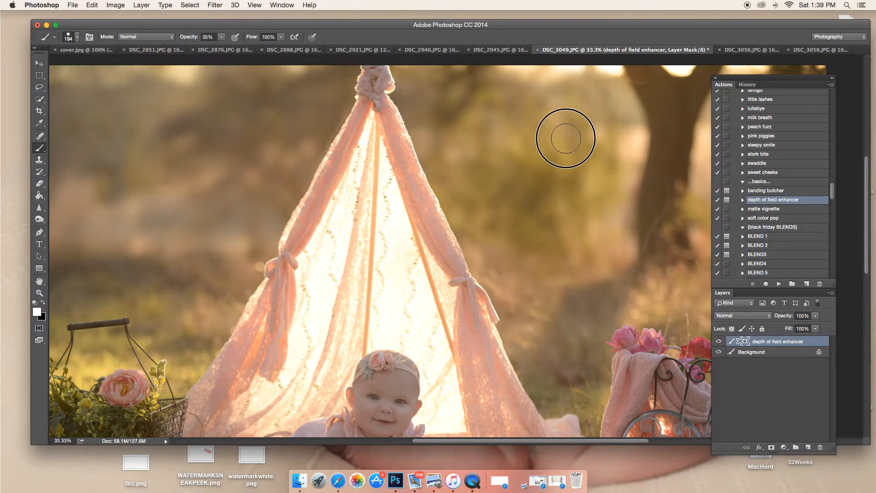
scroll(561, 192, "right", 1)
scroll(559, 239, "right", 15)
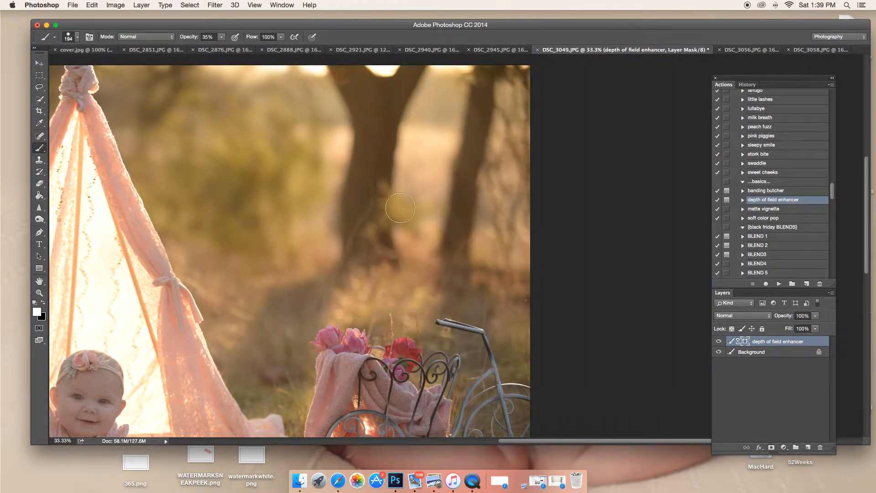
mouse_move(417, 135)
left_mouse_down()
mouse_move(415, 168)
mouse_move(453, 63)
mouse_move(431, 155)
left_mouse_up()
mouse_move(528, 82)
left_mouse_down()
mouse_move(516, 185)
mouse_move(513, 176)
mouse_move(507, 186)
mouse_move(514, 282)
mouse_move(535, 203)
mouse_move(514, 75)
mouse_move(513, 223)
mouse_move(525, 276)
mouse_move(548, 125)
left_mouse_up()
scroll(485, 121, "left", 6)
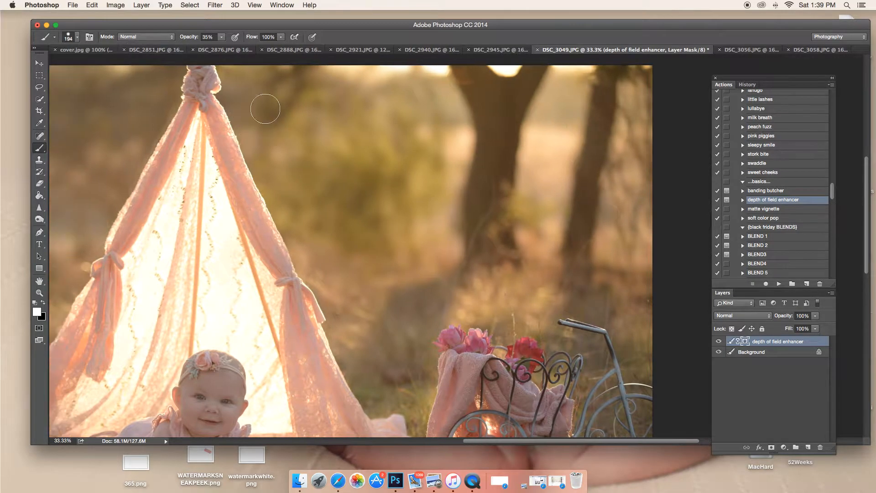
- Compare the photo with the depth of field enhancer layer hidden and shown, and flatten the image
key("super+minus")
key("super+minus")
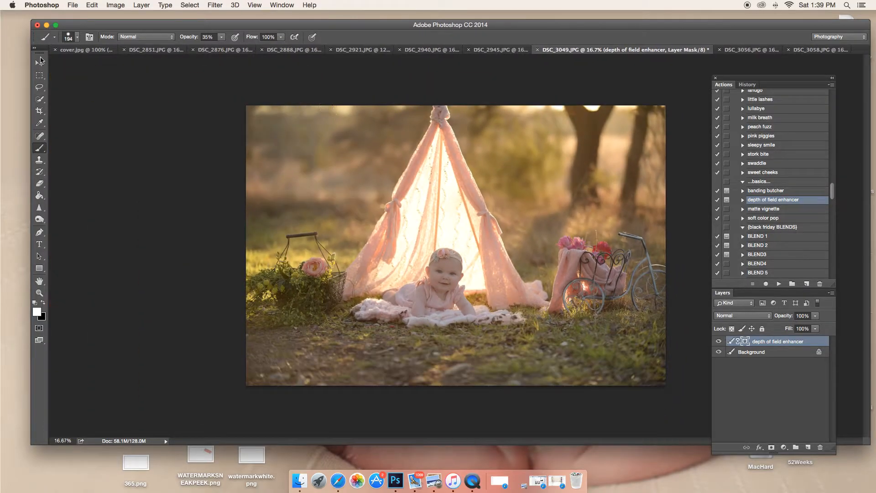
left_click(719, 342)
left_click(719, 343)
left_click(720, 342)
left_click(719, 342)
right_click(758, 354)
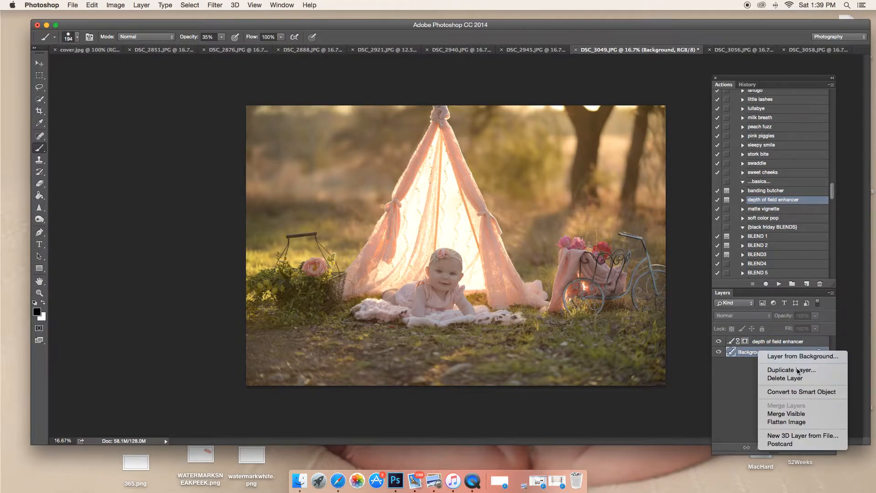
left_click(781, 422)
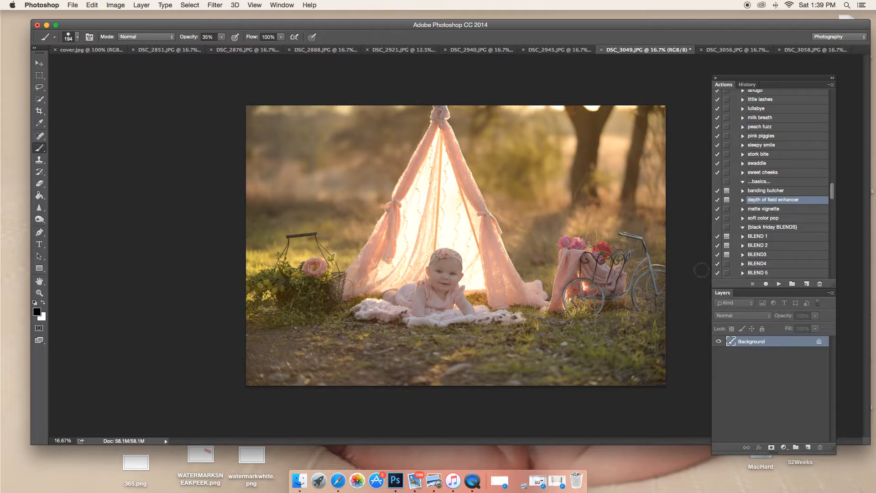
- Run the depth of field enhancer action again and set the brush to 800 px with 15% hardness
left_click(777, 283)
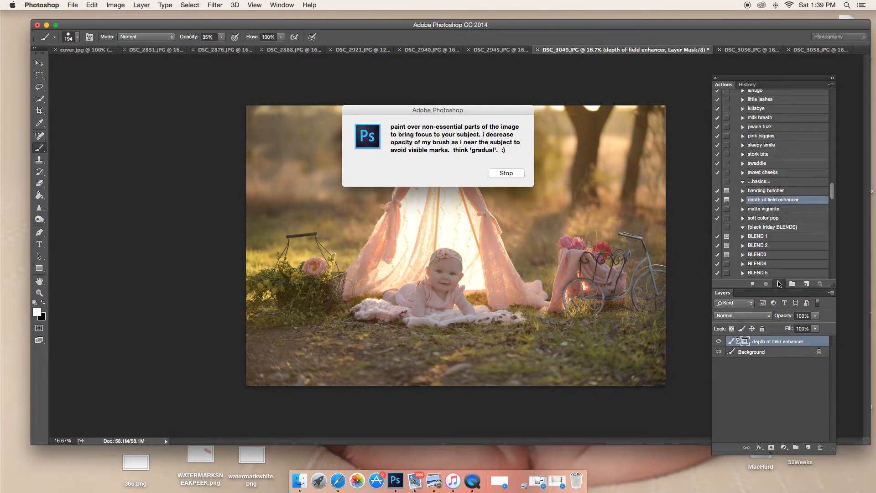
key("Return")
right_click(302, 172)
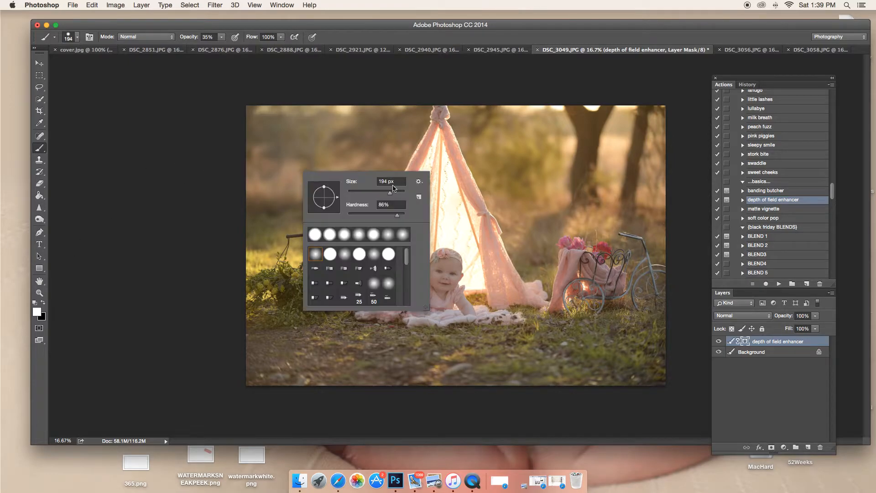
left_click(356, 216)
left_click(397, 181)
key("Return")
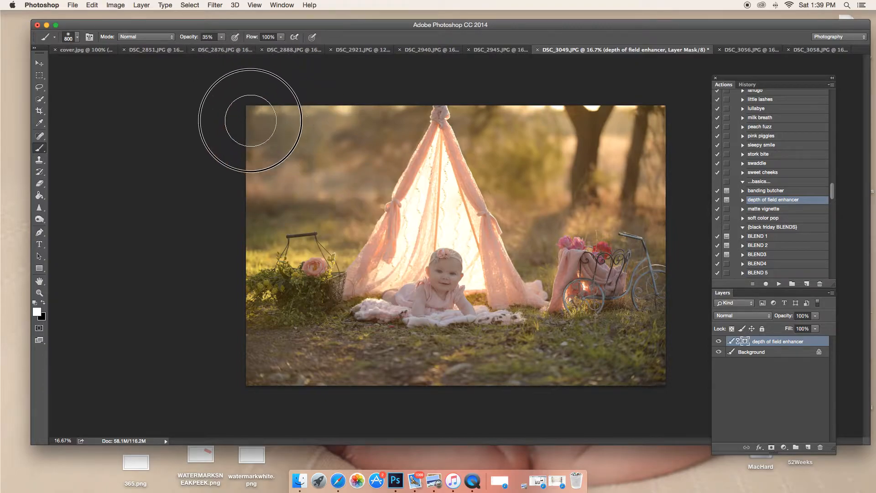
- Paint the new blur over the upper background on both sides of the tent at 35% brush opacity
mouse_move(318, 169)
left_mouse_down()
mouse_move(362, 98)
mouse_move(274, 157)
mouse_move(284, 146)
left_mouse_up()
mouse_move(546, 96)
left_mouse_down()
mouse_move(530, 187)
mouse_move(535, 156)
mouse_move(677, 175)
mouse_move(692, 114)
left_mouse_up()
mouse_move(521, 126)
left_mouse_down()
mouse_move(529, 188)
mouse_move(518, 110)
left_mouse_up()
mouse_move(381, 119)
left_mouse_down()
mouse_move(329, 132)
mouse_move(277, 109)
mouse_move(258, 113)
mouse_move(265, 163)
mouse_move(361, 147)
mouse_move(323, 109)
mouse_move(246, 115)
mouse_move(298, 168)
mouse_move(370, 130)
mouse_move(260, 143)
mouse_move(311, 170)
mouse_move(325, 192)
mouse_move(265, 197)
mouse_move(343, 174)
mouse_move(368, 121)
mouse_move(286, 108)
left_mouse_up()
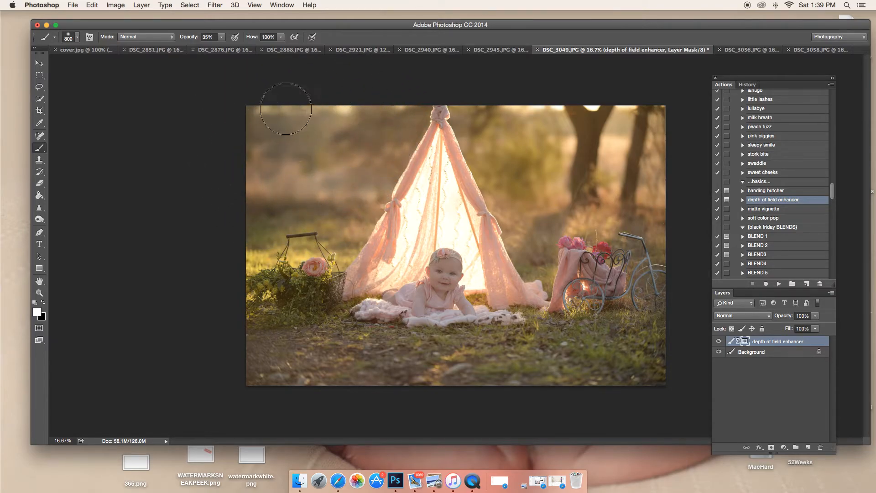
- Paint the blur over the middle background above the basket and bicycle with a 428 px brush at 21% opacity
left_click(222, 38)
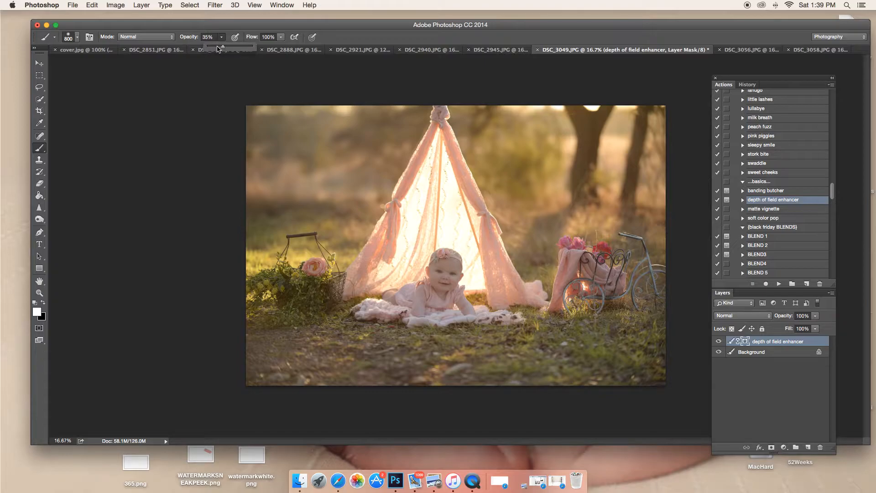
right_click(342, 147)
left_click(430, 168)
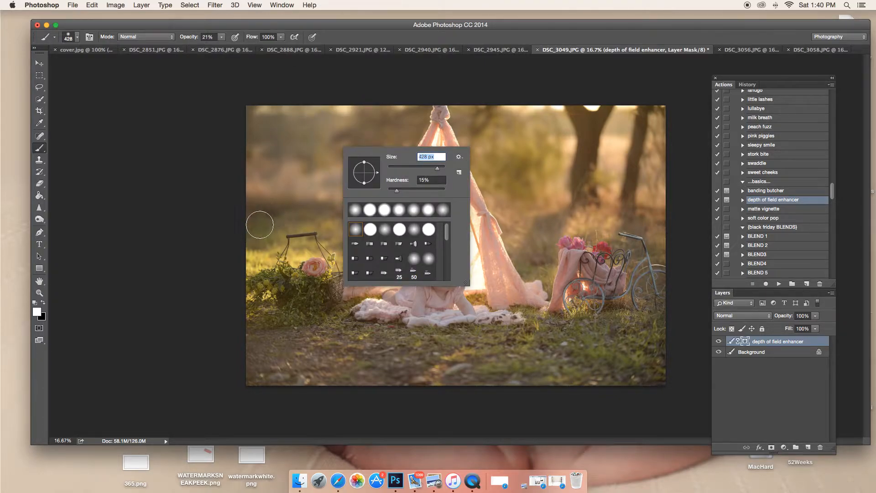
mouse_move(254, 241)
left_mouse_down()
mouse_move(262, 220)
mouse_move(357, 216)
mouse_move(263, 215)
mouse_move(261, 240)
mouse_move(244, 256)
mouse_move(278, 224)
left_mouse_up()
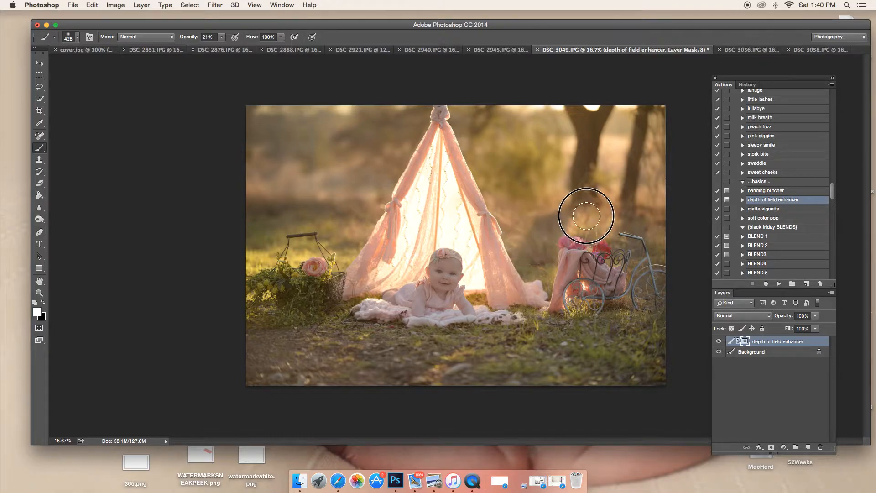
mouse_move(588, 189)
left_mouse_down()
mouse_move(591, 141)
mouse_move(584, 192)
mouse_move(583, 132)
mouse_move(570, 101)
mouse_move(587, 149)
mouse_move(572, 196)
mouse_move(617, 95)
mouse_move(585, 186)
mouse_move(676, 132)
mouse_move(650, 105)
mouse_move(632, 205)
mouse_move(646, 97)
mouse_move(630, 193)
mouse_move(578, 104)
mouse_move(610, 108)
mouse_move(573, 183)
mouse_move(608, 186)
mouse_move(582, 198)
left_mouse_up()
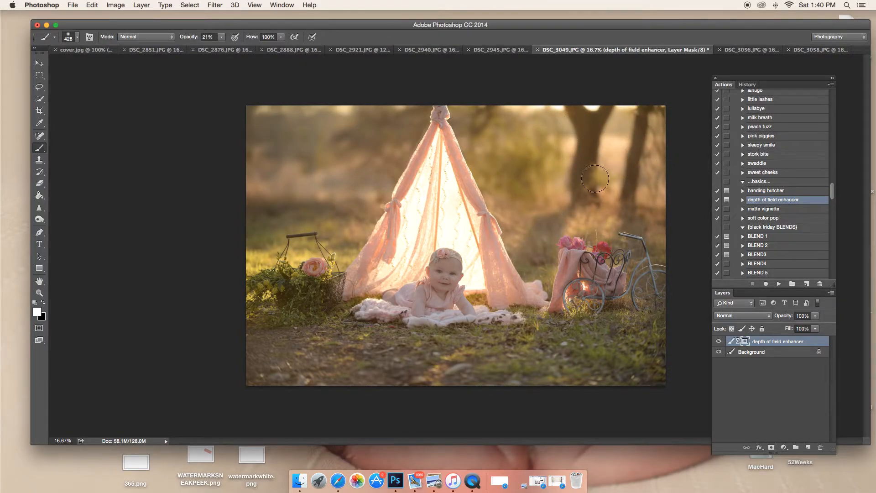
mouse_move(364, 180)
left_mouse_down()
mouse_move(260, 210)
mouse_move(274, 213)
mouse_move(252, 243)
mouse_move(238, 140)
mouse_move(300, 213)
left_mouse_up()
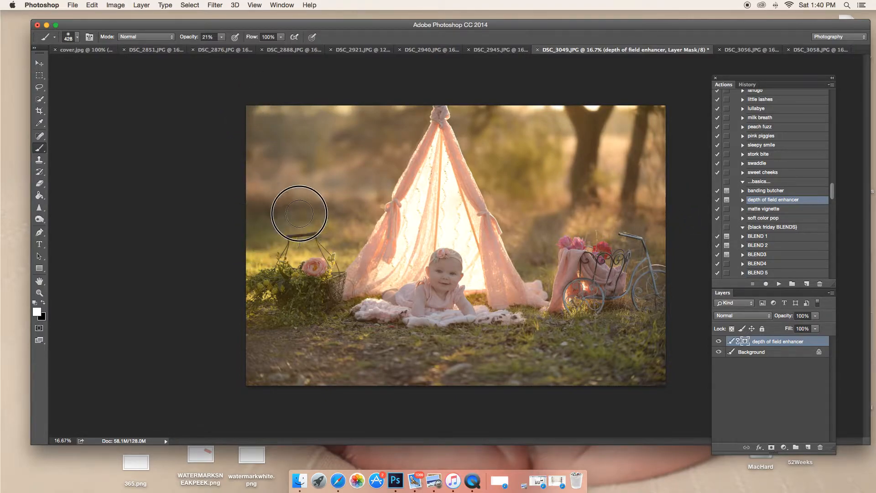
- Paint the blur around the flower basket's handle and beside the tent's left edge with a 198 px brush
right_click(347, 217)
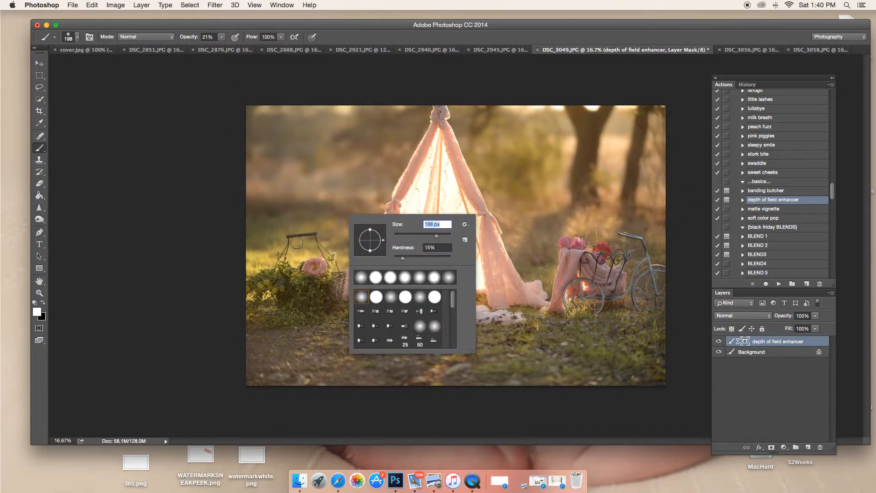
key("Return")
left_click_drag(327, 239, 346, 252)
mouse_move(263, 256)
left_mouse_down()
mouse_move(274, 248)
mouse_move(326, 254)
left_mouse_up()
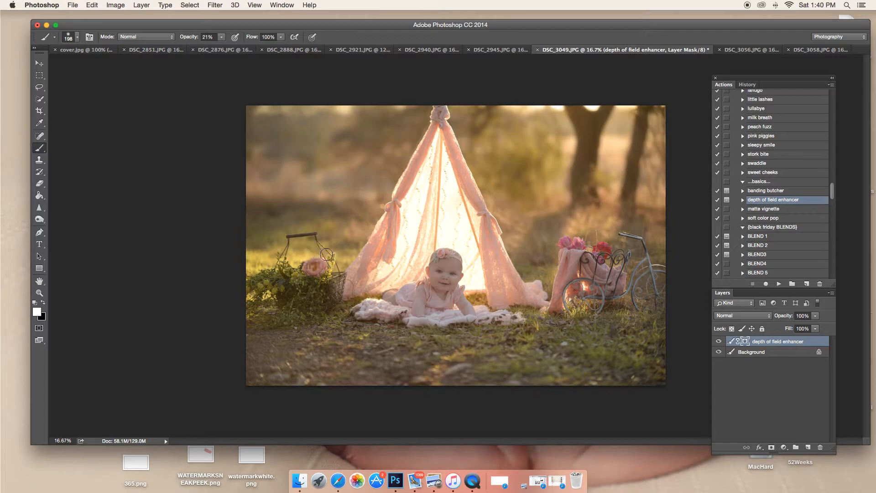
left_click(335, 246)
left_click(279, 245)
left_click(347, 238)
- Paint the blur over the grass right of the tent and above the flowers and bicycle
left_click(551, 240)
left_click(613, 232)
left_click(607, 219)
left_click_drag(607, 220, 671, 224)
- Paint the blur along the photo's bottom edge with a 444 px brush at 54% opacity
right_click(563, 194)
left_click(660, 215)
key("Return")
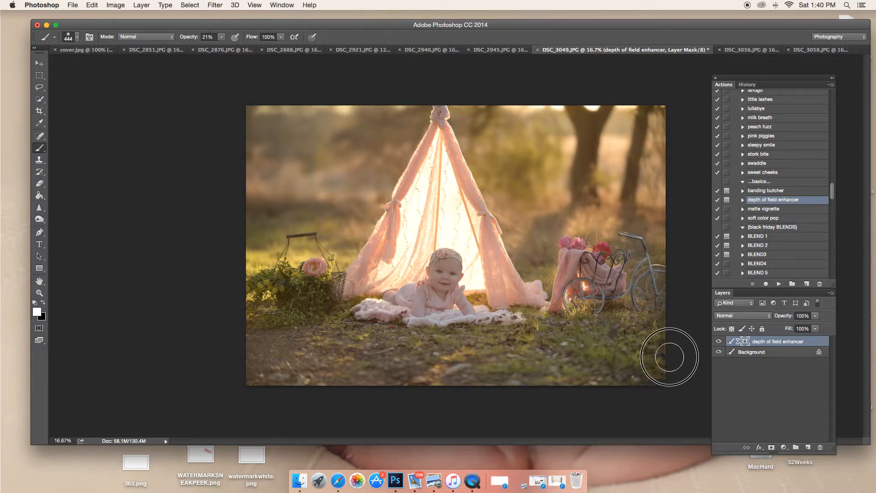
left_click(222, 37)
left_click_drag(223, 47, 237, 46)
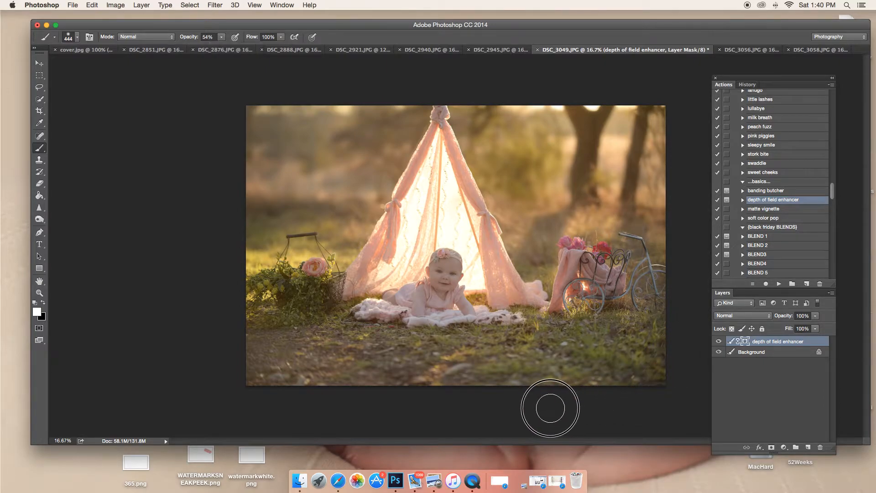
mouse_move(569, 389)
left_mouse_down()
mouse_move(361, 392)
mouse_move(428, 391)
left_mouse_up()
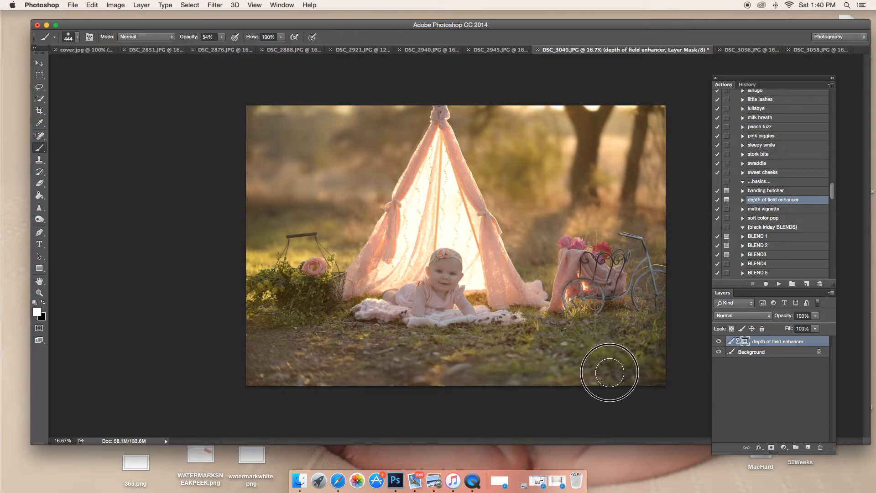
- Paint the blur across the foreground grass at 18% brush opacity and compare the result with the layer hidden and shown
left_click(222, 37)
mouse_move(249, 367)
left_mouse_down()
mouse_move(295, 382)
mouse_move(421, 394)
mouse_move(364, 372)
mouse_move(317, 370)
mouse_move(422, 386)
mouse_move(499, 362)
mouse_move(624, 378)
mouse_move(671, 343)
left_mouse_up()
mouse_move(587, 332)
left_mouse_down()
mouse_move(576, 338)
mouse_move(644, 325)
mouse_move(669, 342)
mouse_move(671, 315)
mouse_move(631, 350)
mouse_move(257, 373)
mouse_move(248, 337)
left_mouse_up()
mouse_move(236, 294)
left_mouse_down()
mouse_move(236, 313)
mouse_move(673, 420)
left_mouse_up()
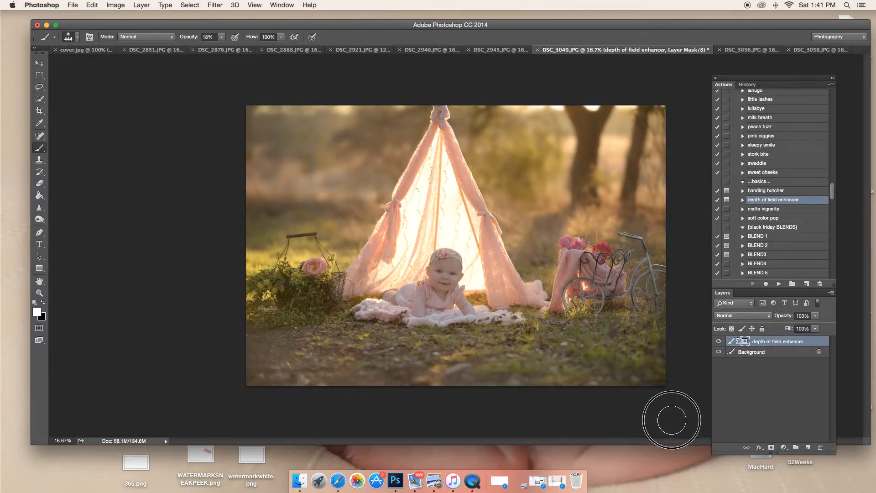
left_click(718, 342)
left_click(718, 342)
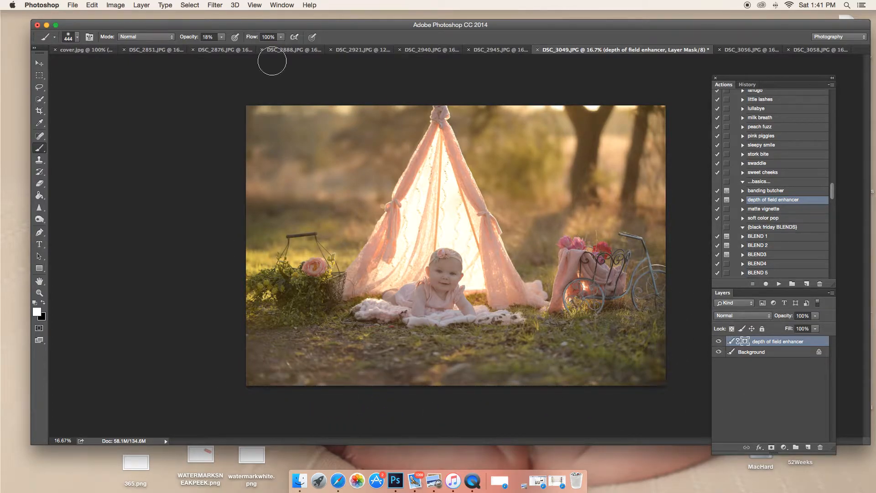
- Reduce the blur along the photo's bottom edge by painting black on the layer mask at 11% brush opacity
left_click(221, 37)
key("x")
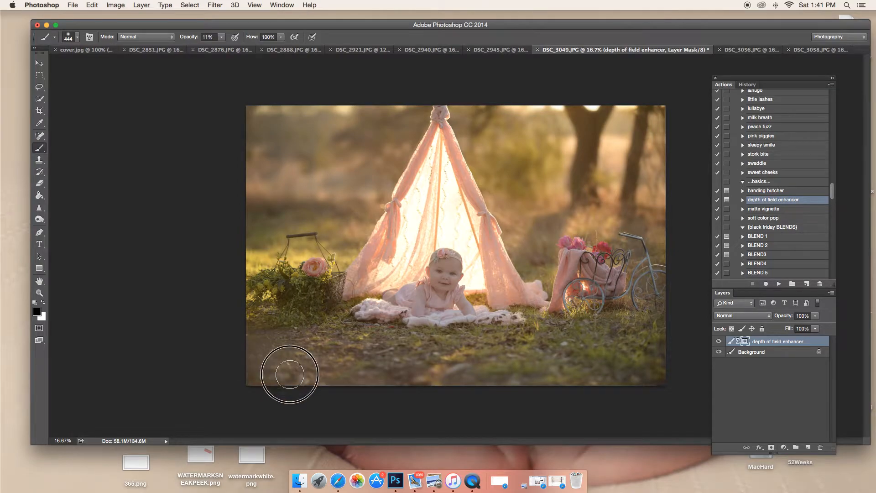
mouse_move(503, 384)
left_mouse_down()
mouse_move(469, 355)
mouse_move(502, 370)
mouse_move(455, 375)
mouse_move(416, 362)
mouse_move(524, 366)
mouse_move(408, 368)
mouse_move(505, 368)
mouse_move(554, 351)
mouse_move(583, 366)
mouse_move(660, 332)
mouse_move(527, 383)
mouse_move(267, 361)
left_mouse_up()
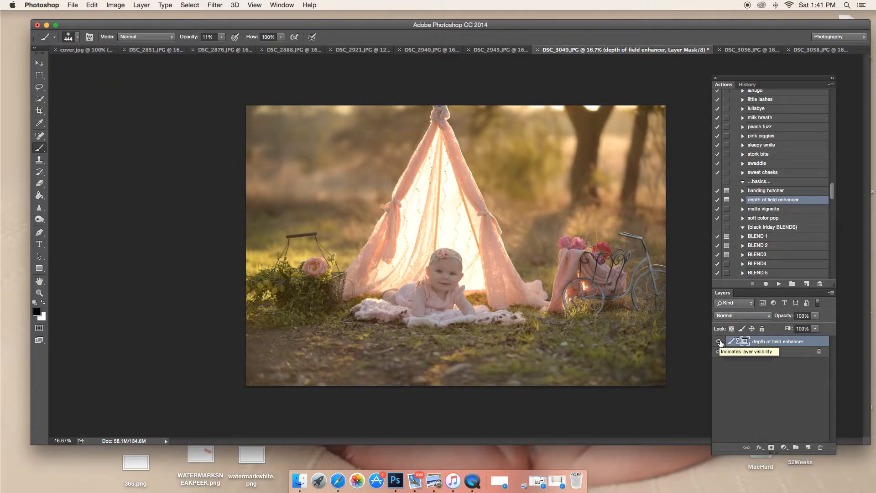
- Set the brush to 43 px and 80% hardness for detailed mask work on the flower basket
key("super+equal")
key("super+equal")
key("super+equal")
scroll(454, 267, "left", 10)
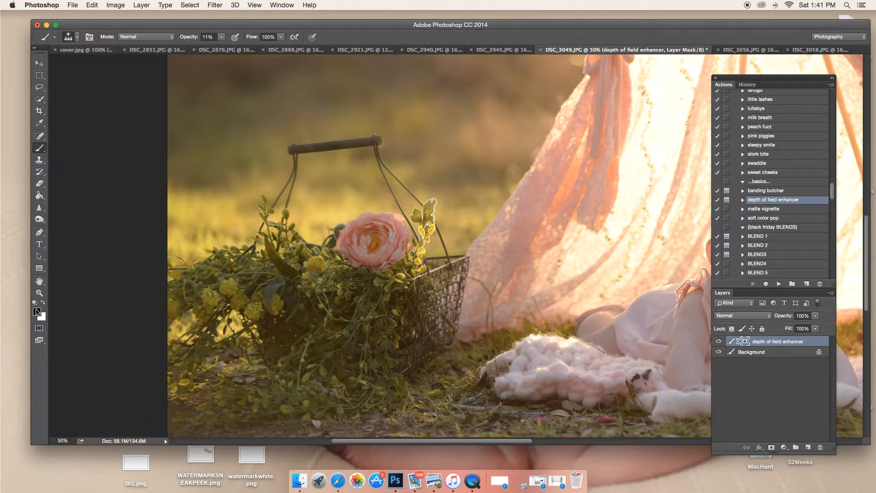
right_click(322, 262)
left_click_drag(399, 285, 396, 285)
left_click(403, 308)
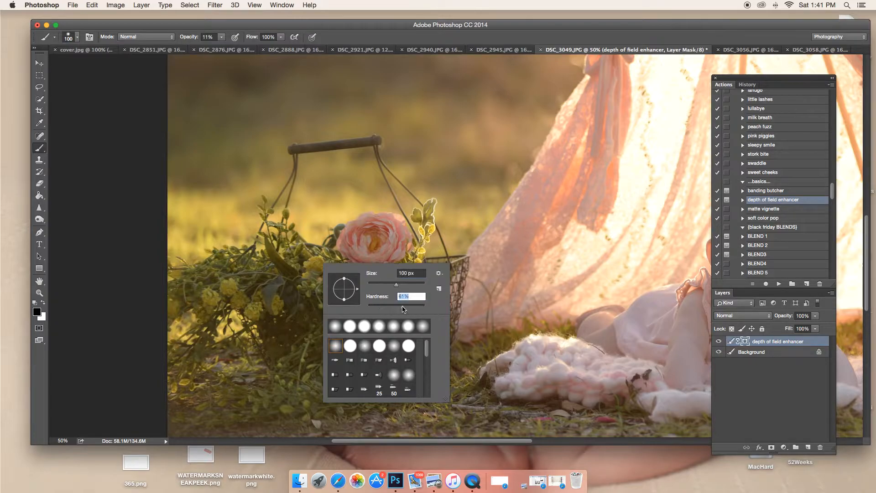
right_click(372, 152)
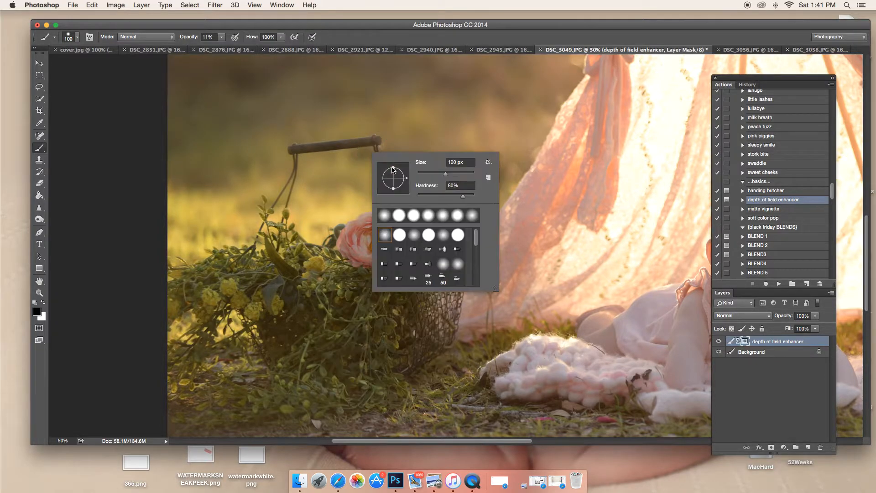
left_click(429, 174)
- Mask the blur off the flower basket's wooden handle with a 30 px brush at 91% opacity
key("super+plus")
key("super+plus")
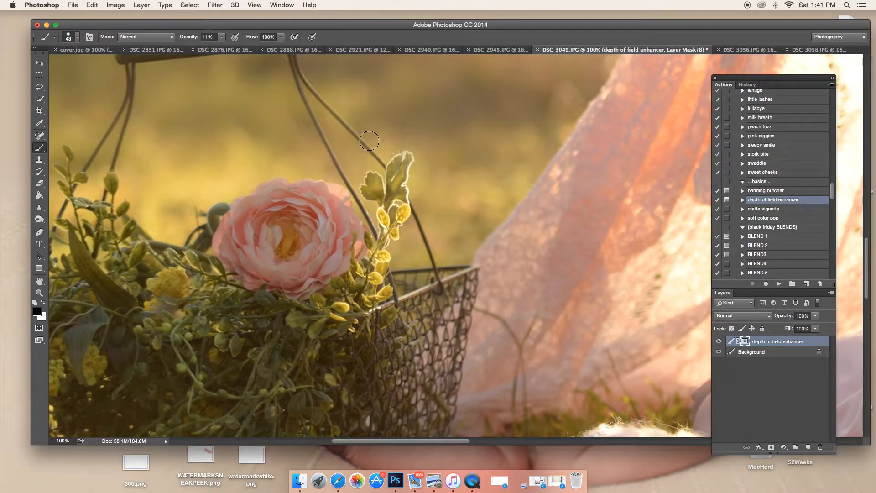
scroll(323, 208, "up", 5)
scroll(324, 208, "left", 2)
right_click(329, 145)
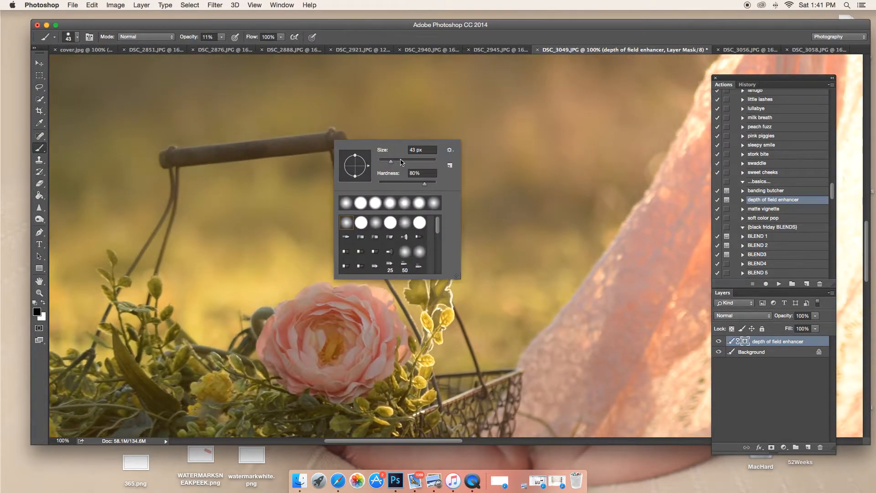
left_click(388, 161)
left_click_drag(320, 142, 244, 146)
left_click(223, 37)
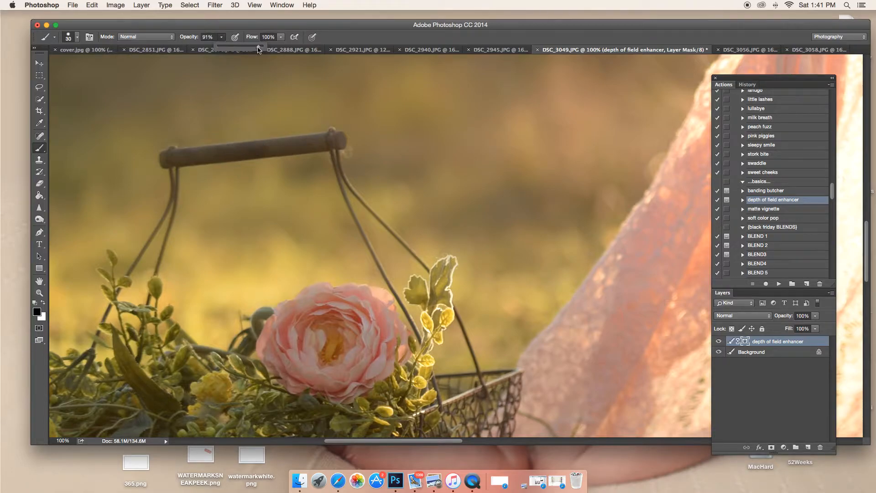
mouse_move(169, 156)
left_mouse_down()
mouse_move(339, 138)
mouse_move(167, 161)
mouse_move(336, 138)
left_mouse_up()
- Mask the blur off the handle's end with a finer brush and repaint it in white beside the left wire
right_click(338, 139)
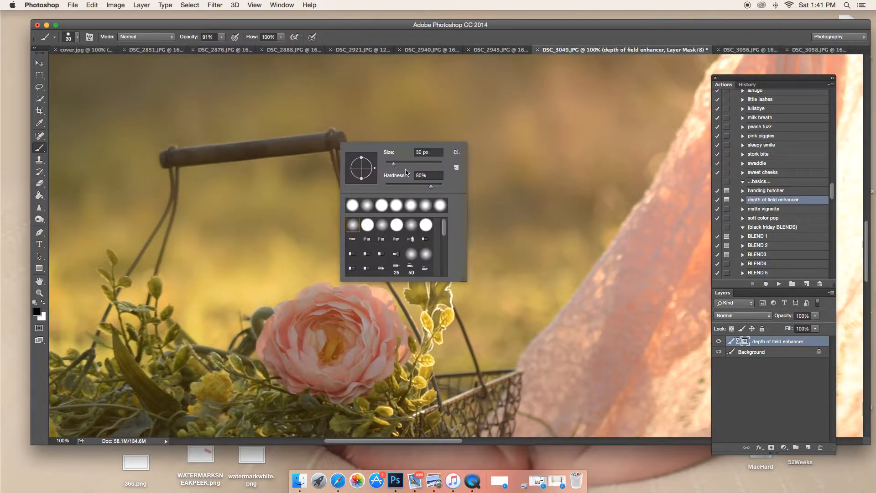
left_click_drag(391, 165, 387, 164)
left_click(331, 148)
right_click(336, 144)
left_click(333, 155)
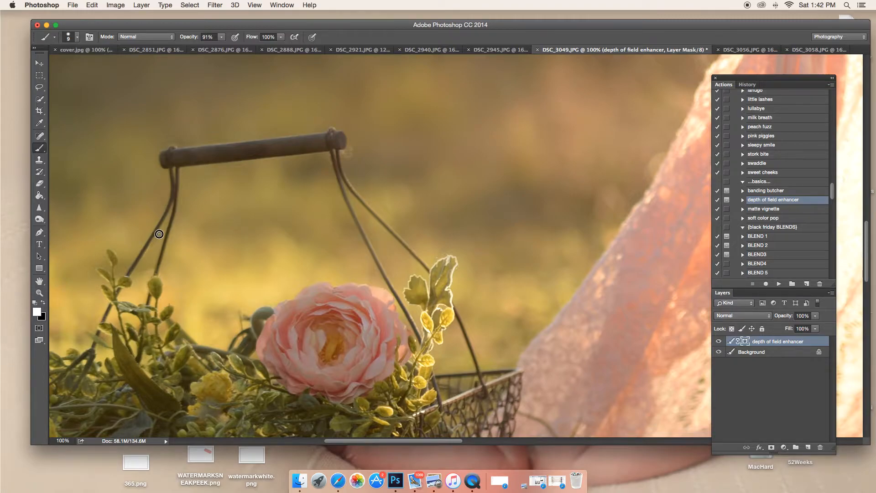
left_click(223, 37)
left_click_drag(145, 255, 157, 237)
- Mask the blur off the basket's right-hand wires with a 7 px black brush at 79% opacity
left_click(222, 37)
left_click(43, 303)
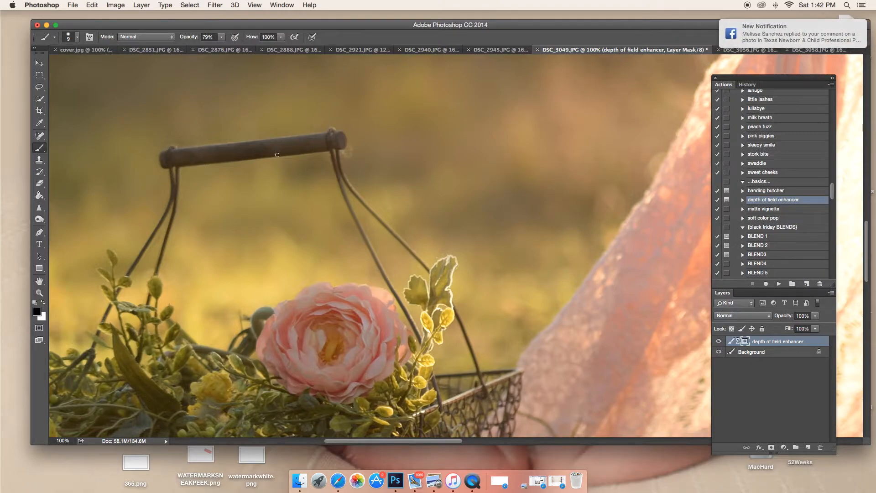
right_click(358, 221)
left_click(438, 230)
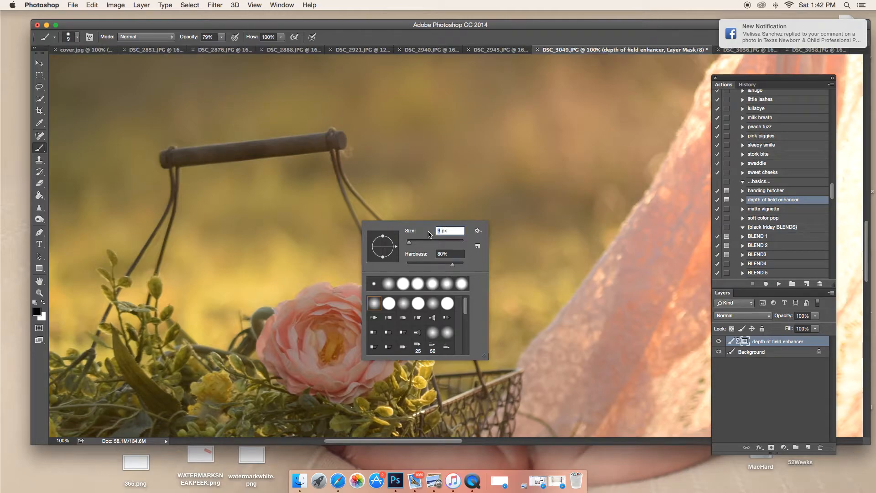
type("7")
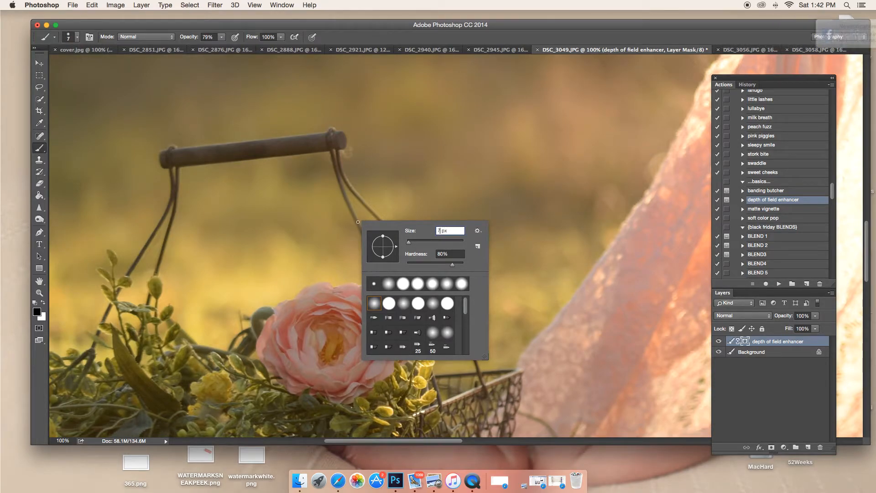
key("Return")
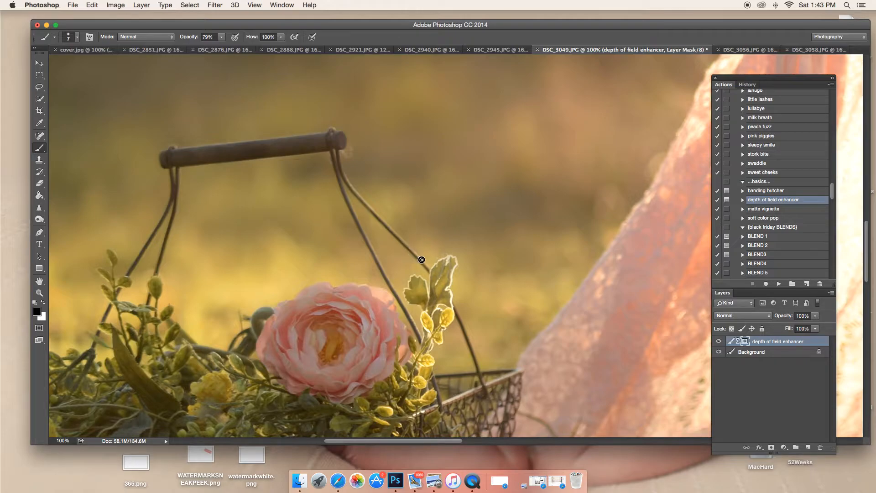
- Mask the blur off the tall leaves, the pink flower and the foliage edges with a 28 px brush
right_click(437, 273)
left_click(503, 294)
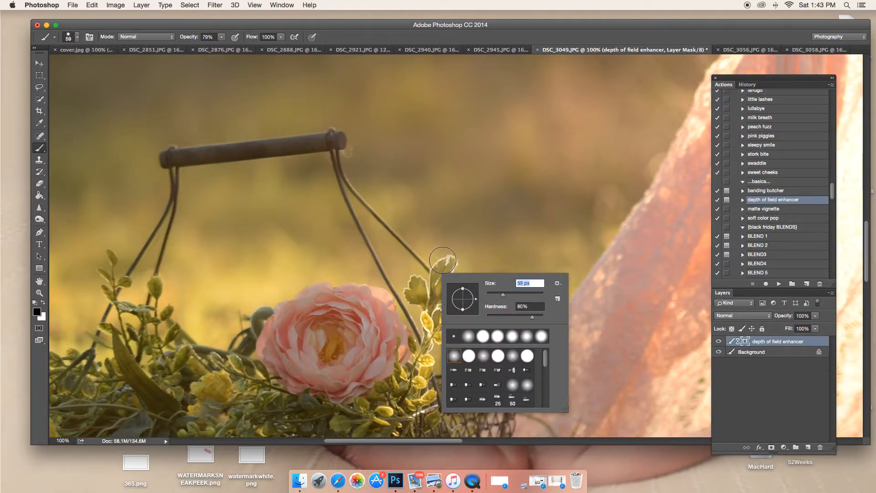
left_click(443, 261)
right_click(443, 276)
left_click(498, 294)
left_click(445, 261)
mouse_move(444, 266)
left_mouse_down()
mouse_move(427, 299)
mouse_move(412, 283)
mouse_move(436, 330)
left_mouse_up()
mouse_move(372, 330)
left_mouse_down()
mouse_move(371, 296)
mouse_move(327, 289)
mouse_move(246, 313)
mouse_move(245, 346)
left_mouse_up()
left_click_drag(155, 286, 154, 292)
mouse_move(121, 308)
left_mouse_down()
mouse_move(110, 256)
mouse_move(107, 299)
mouse_move(111, 292)
mouse_move(125, 302)
mouse_move(162, 377)
mouse_move(139, 378)
mouse_move(123, 322)
mouse_move(86, 358)
mouse_move(116, 373)
mouse_move(150, 364)
left_mouse_up()
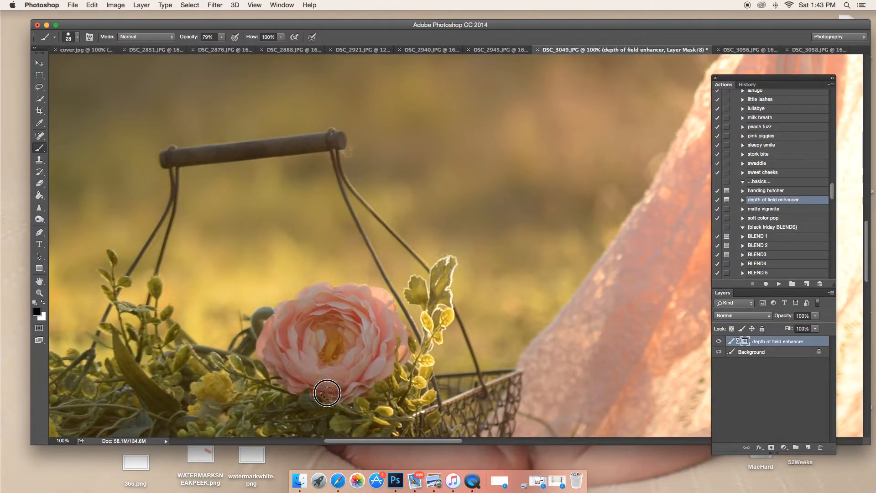
- Mask the blur off the flower and the surrounding greenery with a 65 px brush at 0% hardness
right_click(389, 404)
left_click_drag(417, 372, 415, 374)
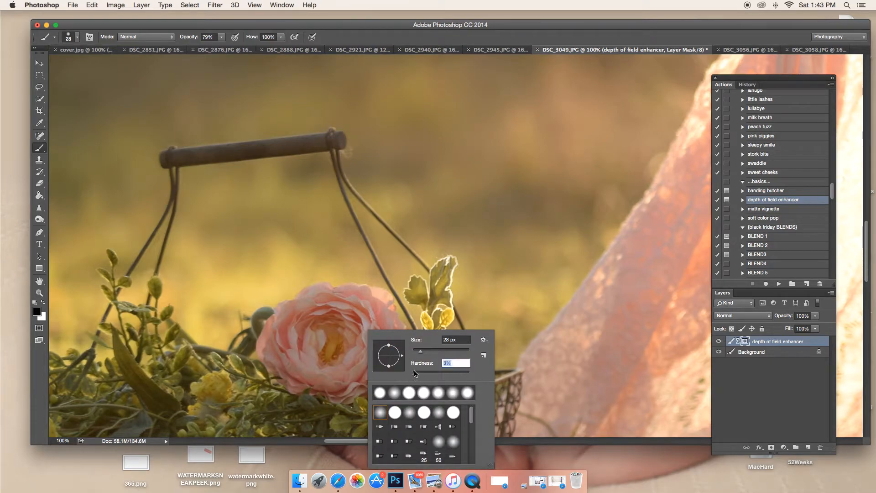
left_click(430, 350)
scroll(431, 350, "left", 1)
mouse_move(343, 336)
left_mouse_down()
mouse_move(259, 354)
mouse_move(276, 324)
mouse_move(220, 359)
left_mouse_up()
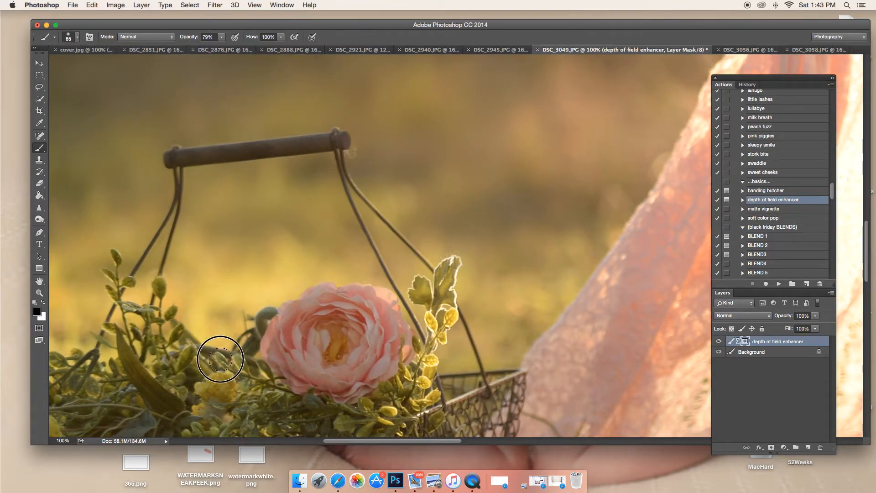
right_click(335, 398)
left_click_drag(334, 376, 332, 375)
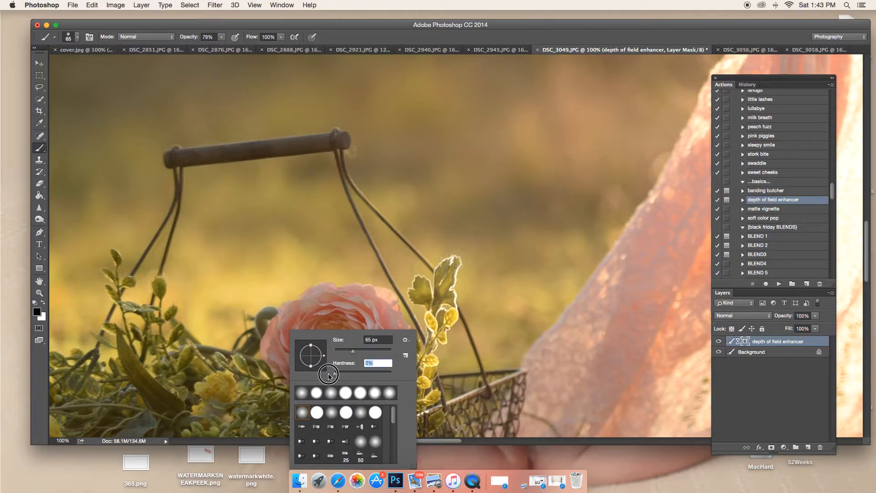
mouse_move(260, 380)
left_mouse_down()
mouse_move(279, 343)
mouse_move(279, 315)
mouse_move(330, 294)
mouse_move(401, 323)
mouse_move(416, 402)
mouse_move(555, 376)
mouse_move(291, 407)
mouse_move(253, 391)
left_mouse_up()
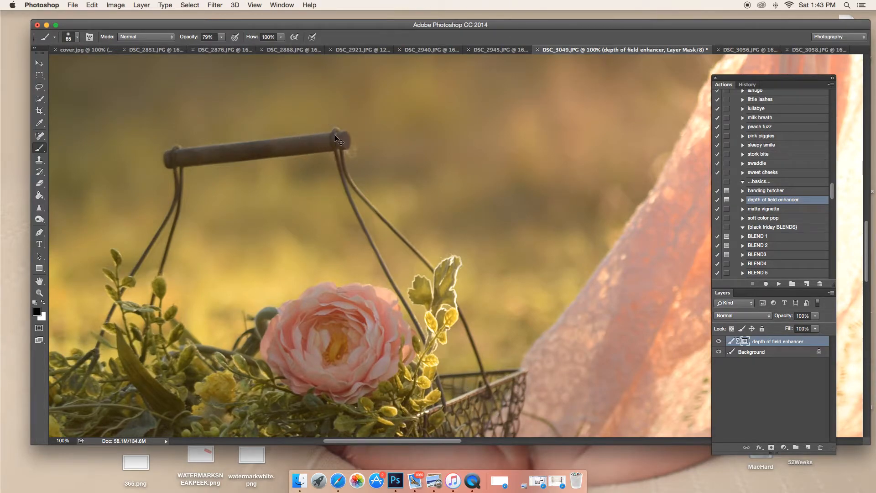
- Compare the whole photo with the depth of field enhancer layer hidden and shown
key("super+minus")
key("super+minus")
key("super+minus")
key("super+minus")
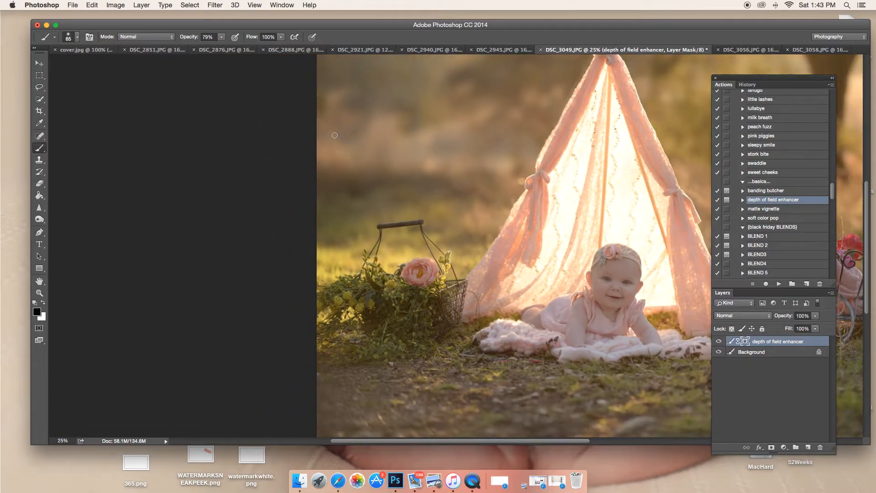
key("super+minus")
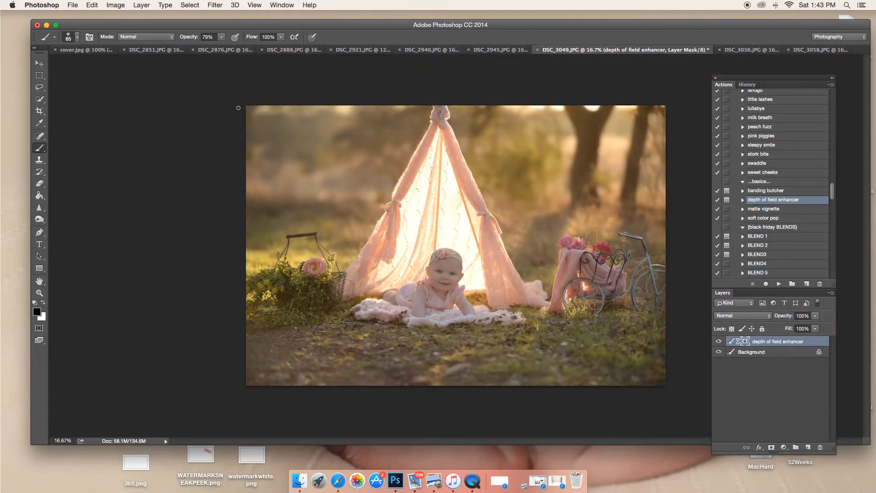
left_click(719, 342)
left_click(719, 342)
left_click(719, 341)
- Mask the blur off the bicycle's flower basket with a 156 px brush and off its handlebar with a 33 px brush
right_click(414, 208)
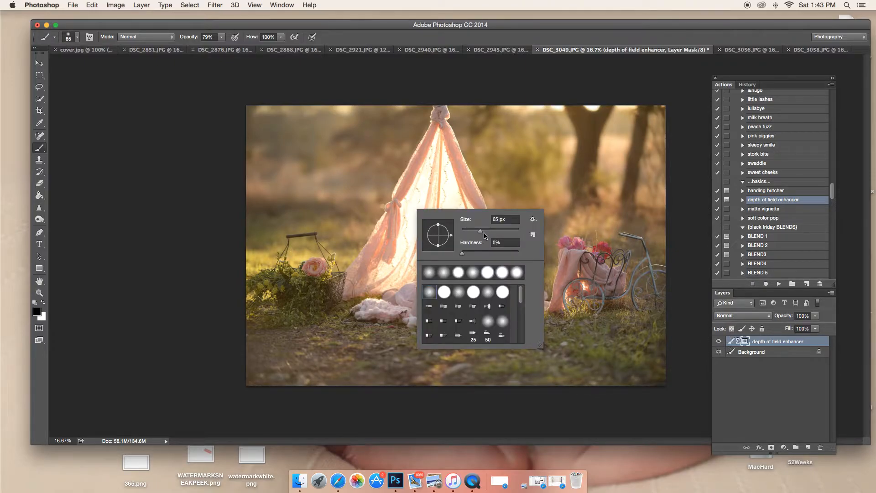
key("Return")
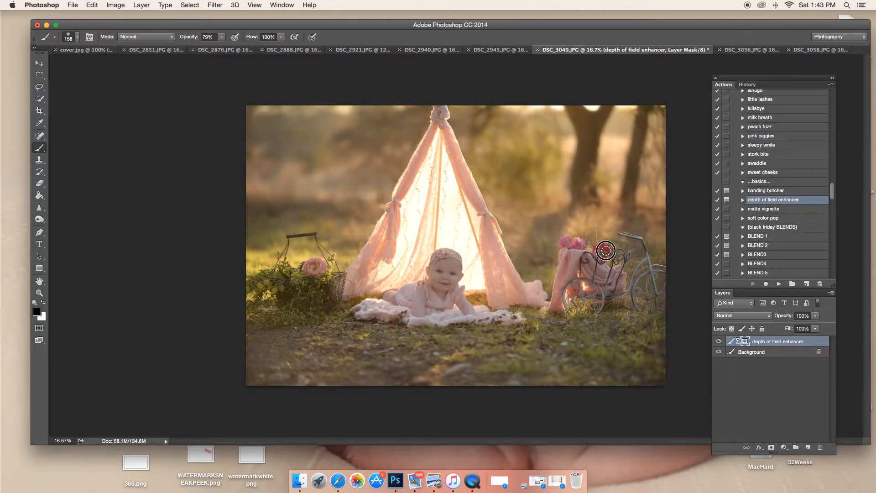
mouse_move(625, 267)
left_mouse_down()
mouse_move(577, 278)
mouse_move(625, 264)
left_mouse_up()
right_click(638, 235)
left_click_drag(699, 256, 696, 256)
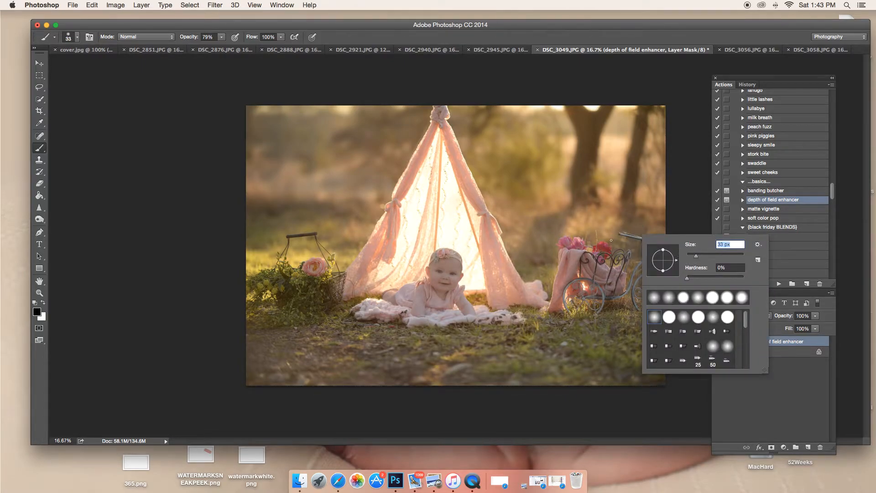
key("Return")
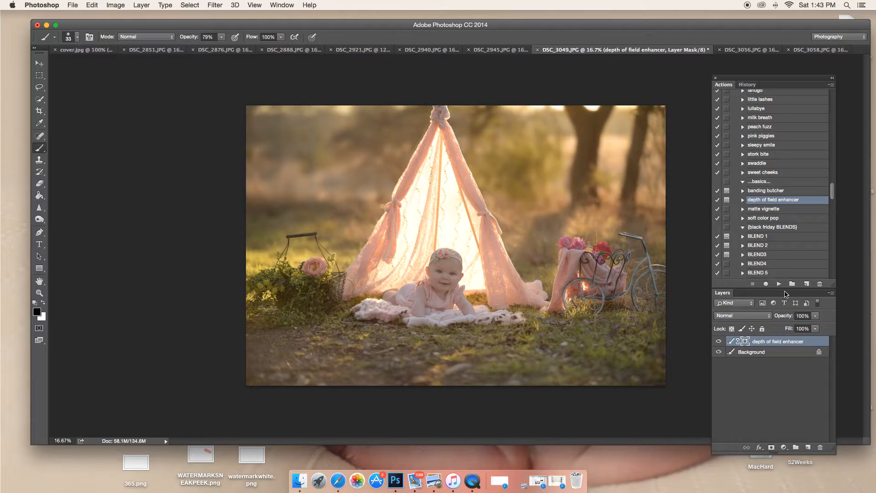
- Check the finished blur by hiding and showing its layer, and flatten the image
left_click(719, 343)
left_click(719, 342)
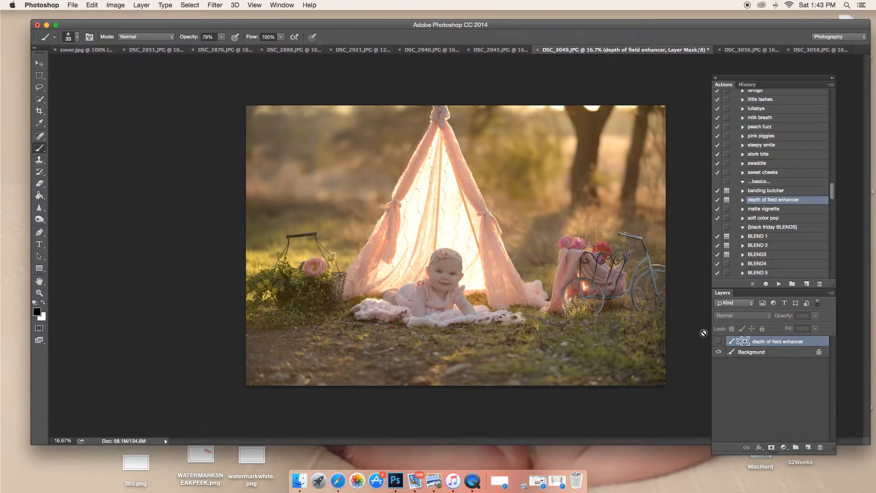
left_click(718, 342)
left_click(718, 341)
left_click(718, 342)
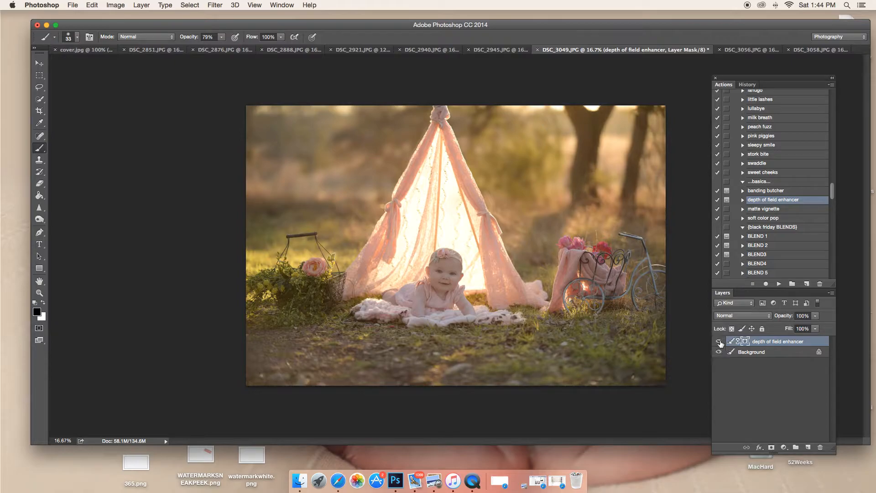
left_click(718, 342)
left_click(718, 341)
right_click(765, 357)
left_click(792, 426)
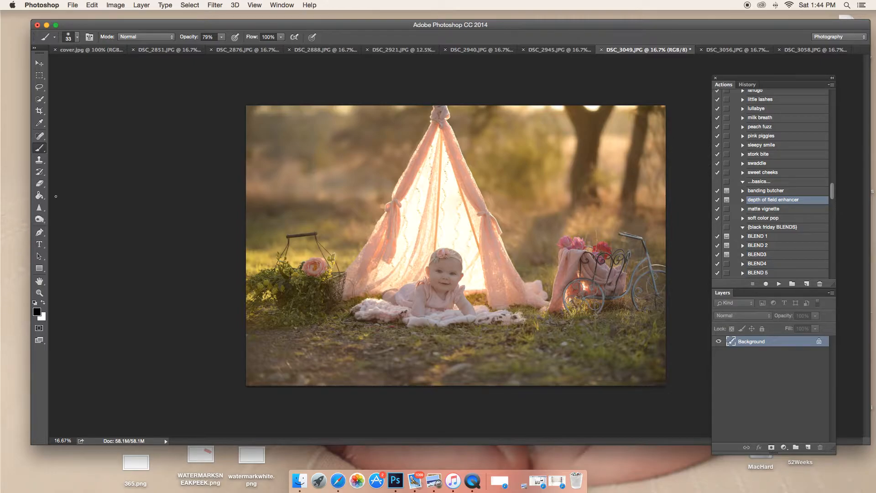
- Cover the upper part of the large tree trunk right of the tent using a 412 px Clone Stamp sampled from nearby background
left_click(41, 161)
right_click(524, 161)
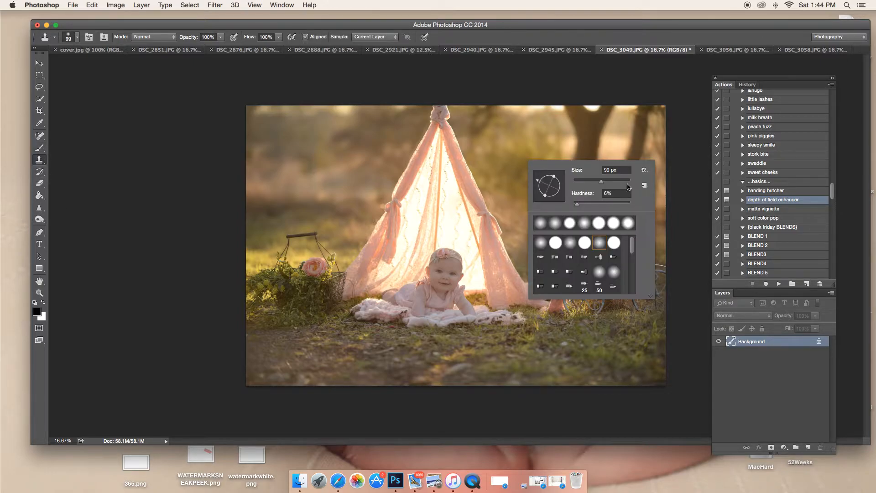
left_click(624, 182)
left_click(547, 124, "alt")
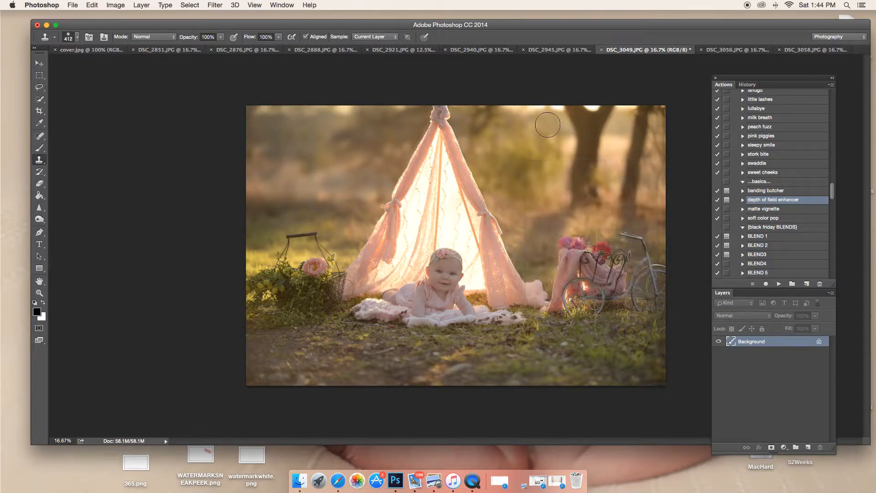
left_click(548, 146, "alt")
mouse_move(565, 158)
left_mouse_down()
mouse_move(608, 116)
mouse_move(611, 154)
mouse_move(622, 105)
left_mouse_up()
- Clone blurred background over the lower part of the large tree trunk above the bicycle's flowers
left_click(611, 154, "alt")
left_click(561, 193, "alt")
mouse_move(572, 175)
left_mouse_down()
mouse_move(616, 157)
mouse_move(596, 171)
mouse_move(592, 158)
mouse_move(588, 176)
mouse_move(598, 200)
left_mouse_up()
left_click(611, 162, "alt")
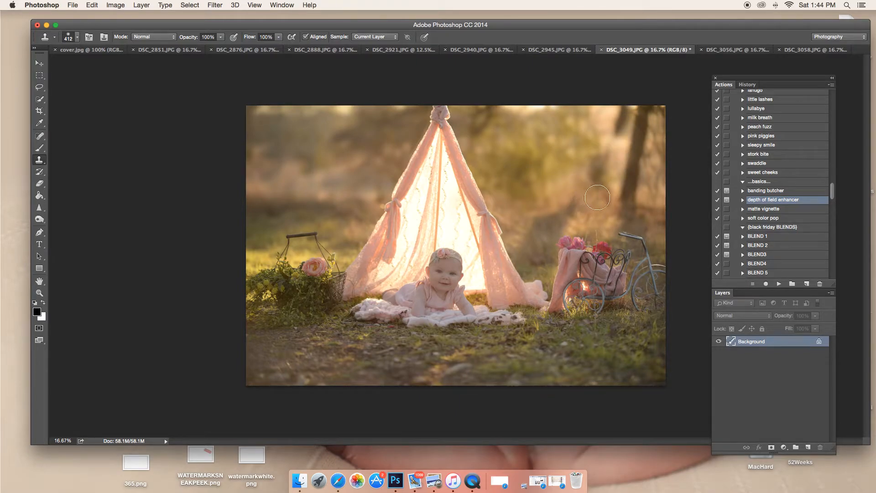
- Clone background over the second tree trunk near the photo's right edge and blend the upper right corner
left_click(650, 189, "alt")
mouse_move(632, 185)
left_mouse_down()
mouse_move(641, 110)
mouse_move(624, 111)
mouse_move(660, 109)
left_mouse_up()
left_click(604, 166, "alt")
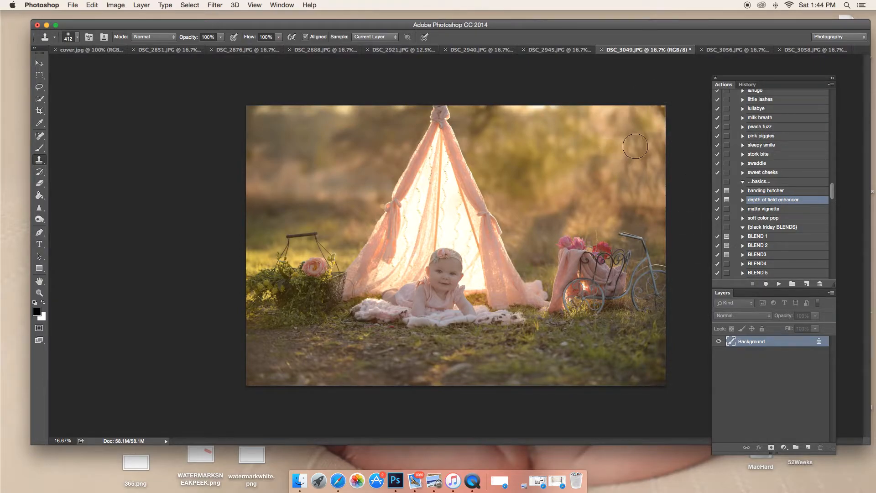
left_click(660, 109)
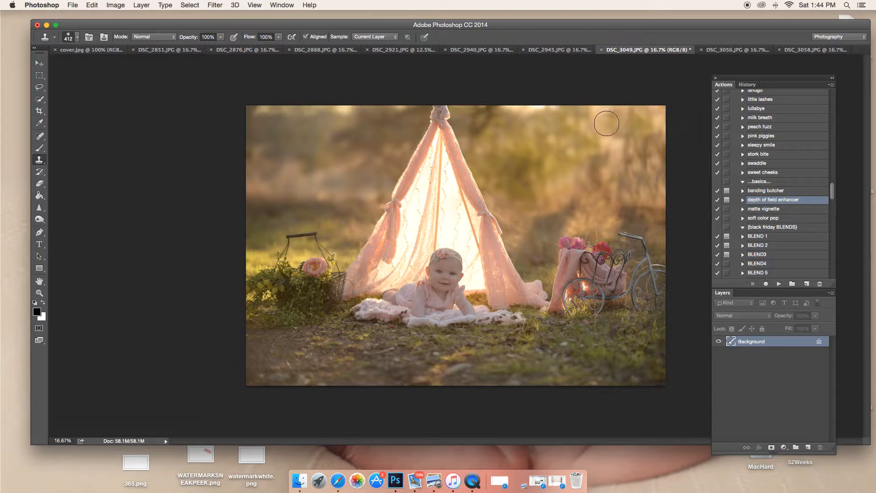
left_click(663, 115)
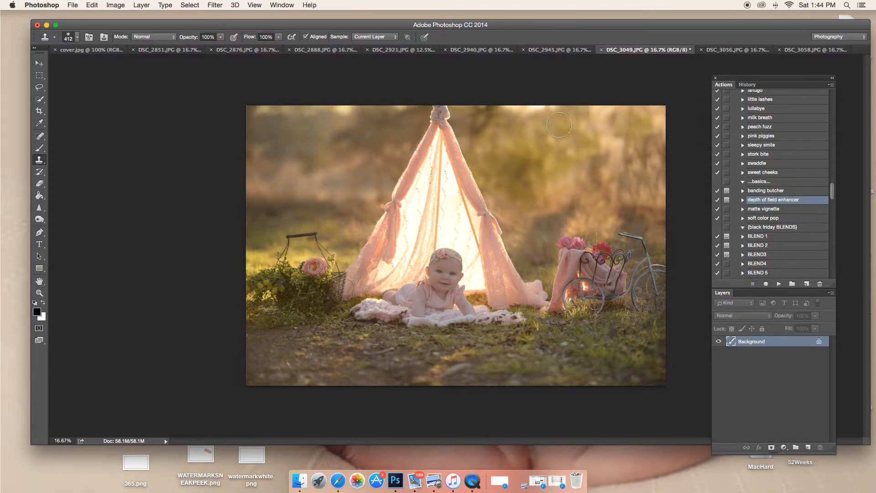
- Clone nearby blurred background over the remaining patches along the photo's upper right edge and above the bicycle
left_click(611, 134, "alt")
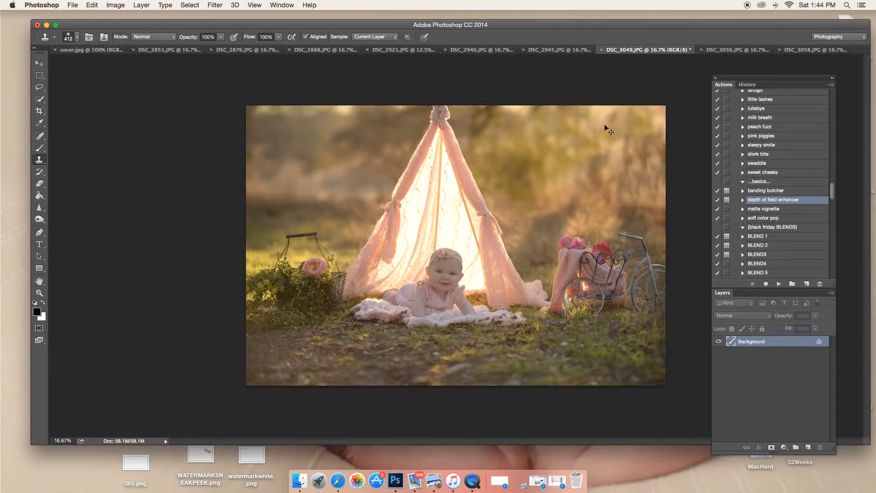
left_click_drag(599, 114, 628, 111)
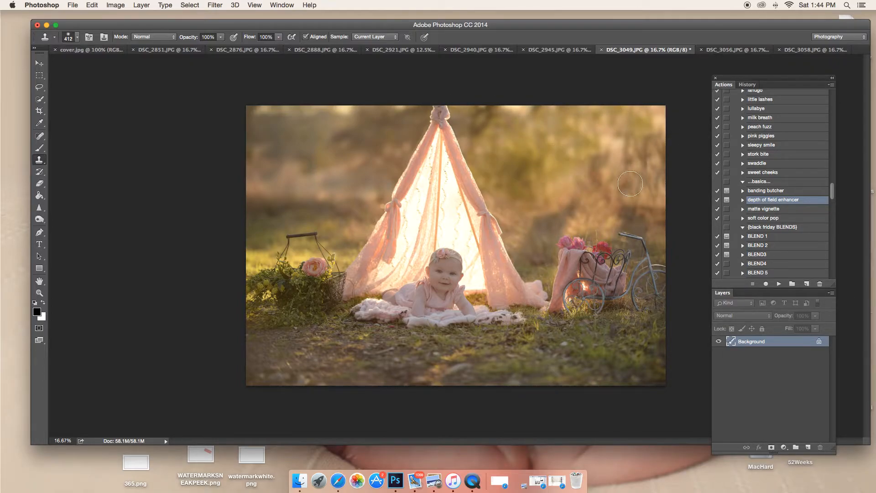
left_click(563, 188, "alt")
left_click(645, 162)
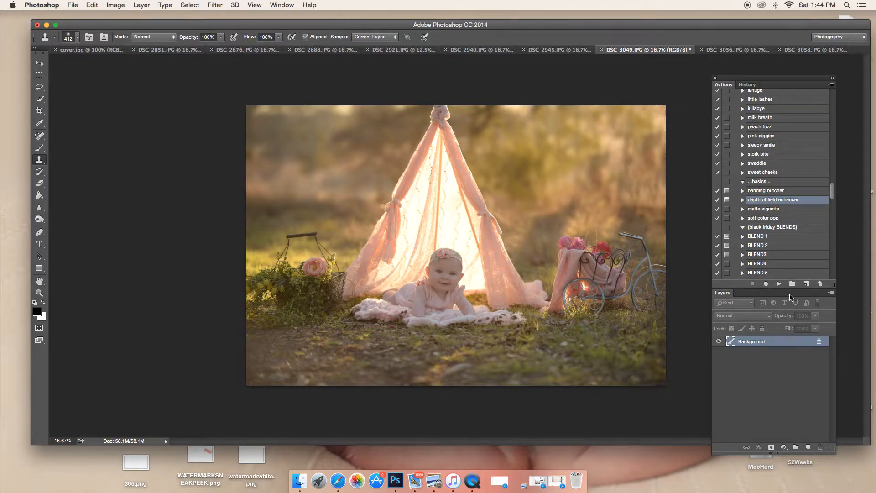
- Add a new empty layer and set the Brush foreground color to tan a68c6d sampled from the background left of the tent
left_click(806, 447)
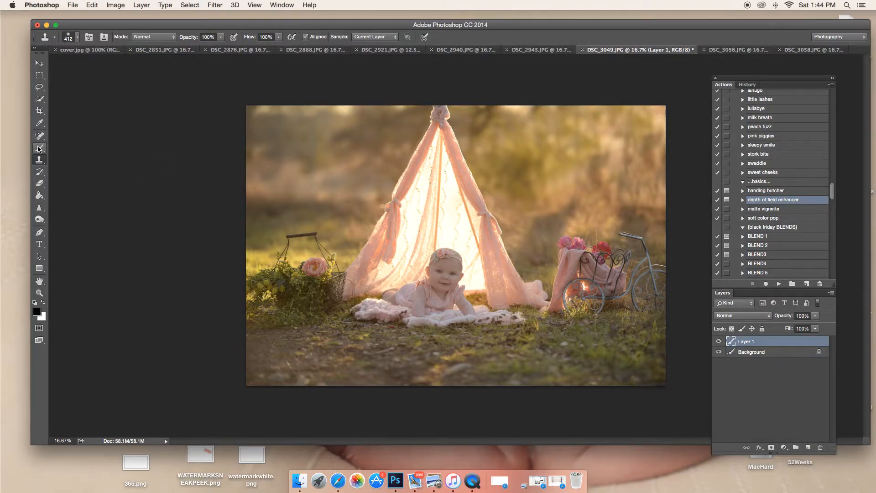
left_click(39, 148)
left_click(37, 312)
left_click(317, 178)
left_click(242, 195)
- Paint soft tan haze over the upper background with a 1200 px brush at 50% opacity
right_click(270, 180)
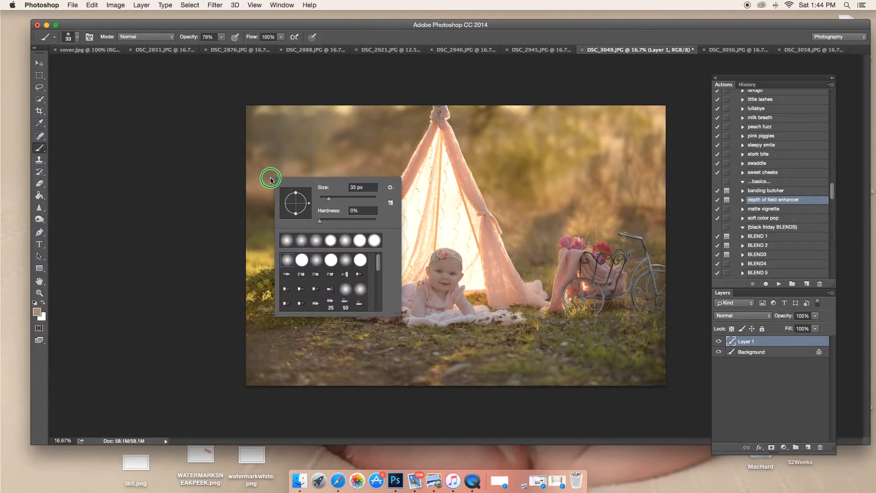
left_click(370, 200)
key("Return")
left_click(222, 38)
left_click(210, 46)
mouse_move(269, 137)
left_mouse_down()
mouse_move(254, 121)
mouse_move(328, 137)
mouse_move(309, 166)
mouse_move(339, 177)
mouse_move(290, 108)
mouse_move(238, 96)
left_mouse_up()
mouse_move(507, 100)
left_mouse_down()
mouse_move(578, 127)
mouse_move(664, 102)
mouse_move(652, 166)
mouse_move(588, 151)
mouse_move(504, 87)
left_mouse_up()
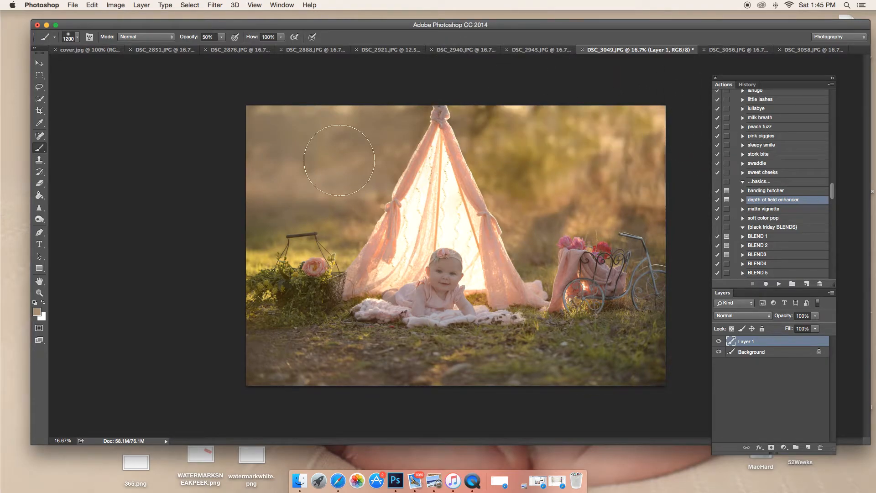
- Sample a warm orange-tan from the background right of the tent and paint it across the upper background on both sides
left_click(37, 314)
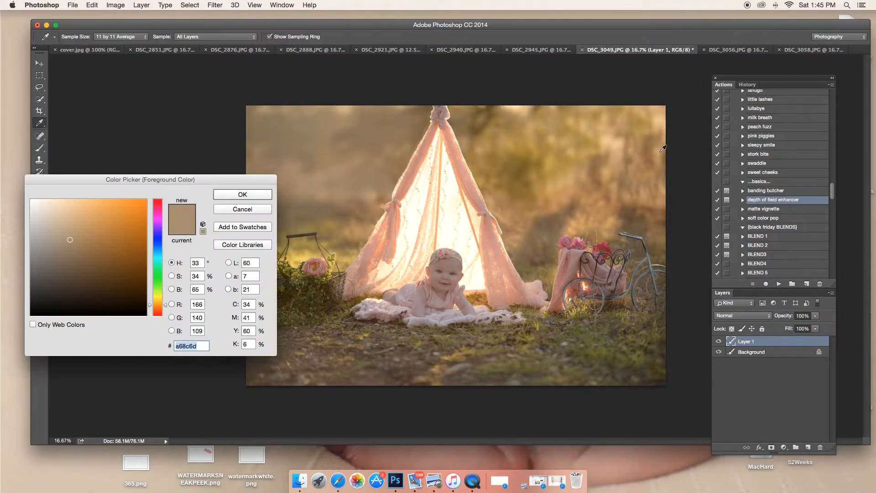
left_click(620, 153)
key("Return")
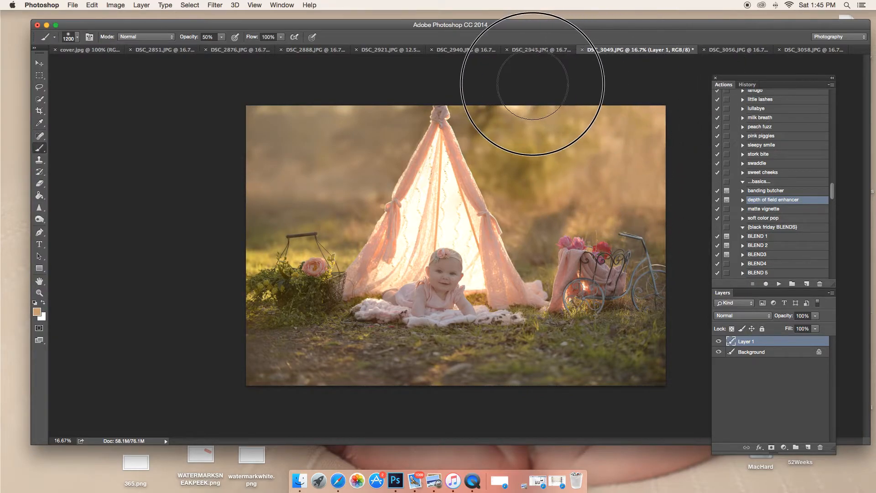
mouse_move(623, 130)
left_mouse_down()
mouse_move(552, 204)
mouse_move(510, 104)
left_mouse_up()
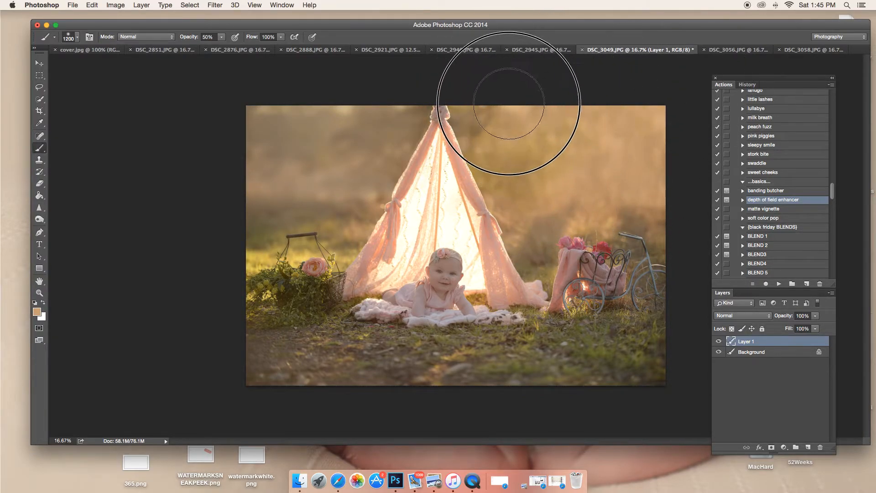
mouse_move(474, 78)
left_mouse_down()
mouse_move(412, 73)
mouse_move(416, 97)
mouse_move(434, 98)
mouse_move(389, 131)
mouse_move(344, 135)
mouse_move(250, 117)
left_mouse_up()
mouse_move(691, 184)
left_mouse_down()
mouse_move(686, 246)
mouse_move(689, 168)
mouse_move(638, 79)
mouse_move(518, 68)
mouse_move(548, 84)
left_mouse_up()
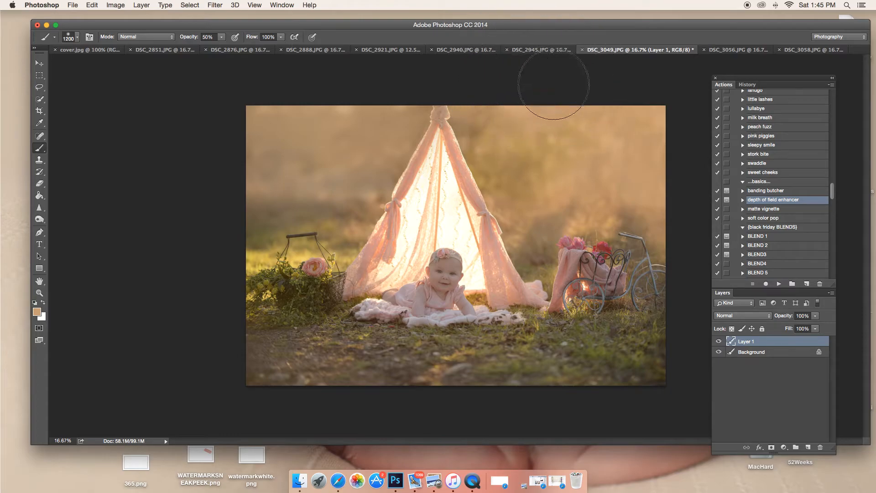
- Lower the brush opacity to 21% and haze the lower background on both sides of the tent, switching to sampled olive 907b44
left_click(221, 37)
left_click_drag(218, 175, 269, 218)
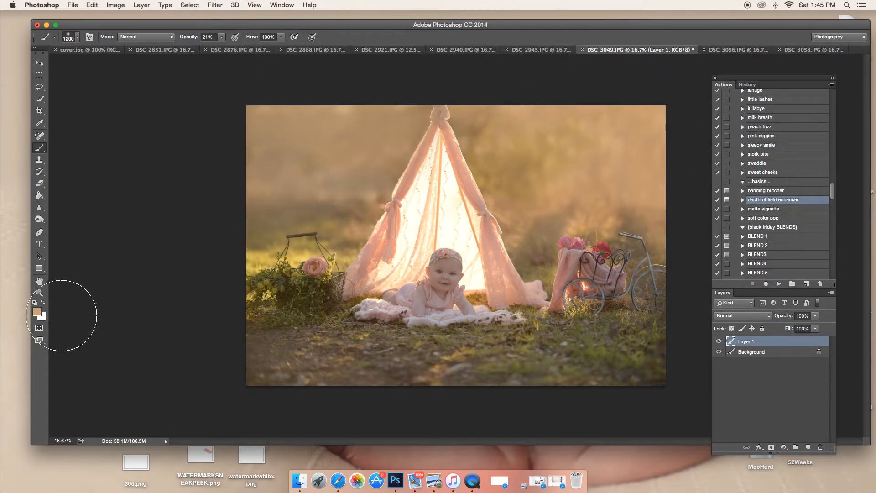
left_click(36, 312)
left_click(236, 190)
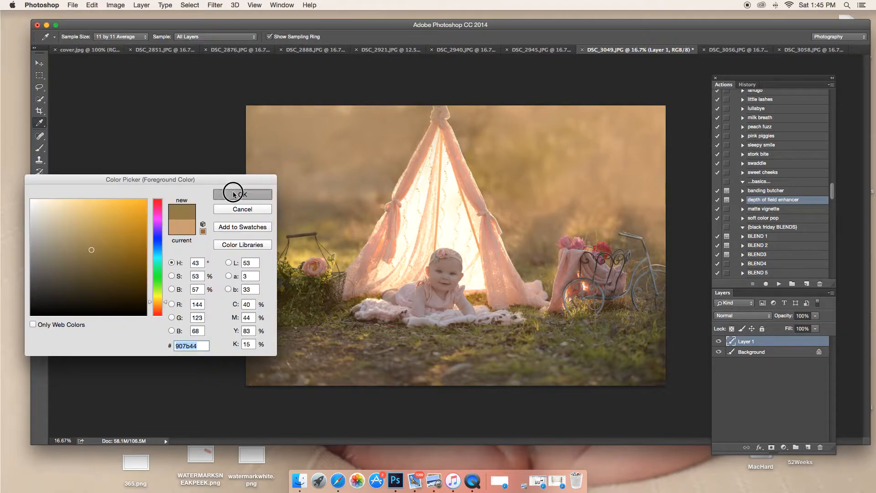
mouse_move(253, 221)
left_mouse_down()
mouse_move(352, 205)
mouse_move(244, 205)
mouse_move(293, 215)
mouse_move(301, 205)
left_mouse_up()
mouse_move(508, 224)
left_mouse_down()
mouse_move(616, 219)
mouse_move(685, 248)
mouse_move(672, 176)
mouse_move(495, 97)
left_mouse_up()
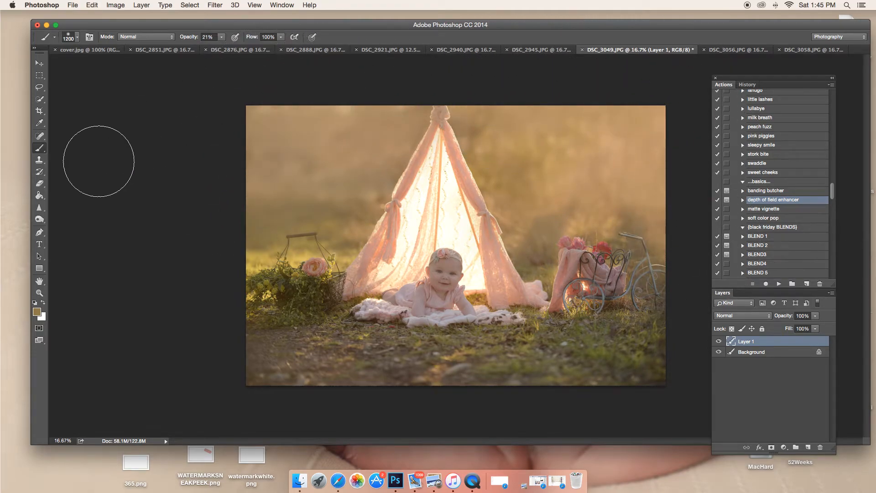
- Sample a peach tone from the tent fabric and paint it lightly at 7% opacity over the background and around the baby
left_click(36, 312)
left_click(353, 204)
left_click(357, 142)
left_click(415, 164)
left_click(229, 196)
left_click(222, 37)
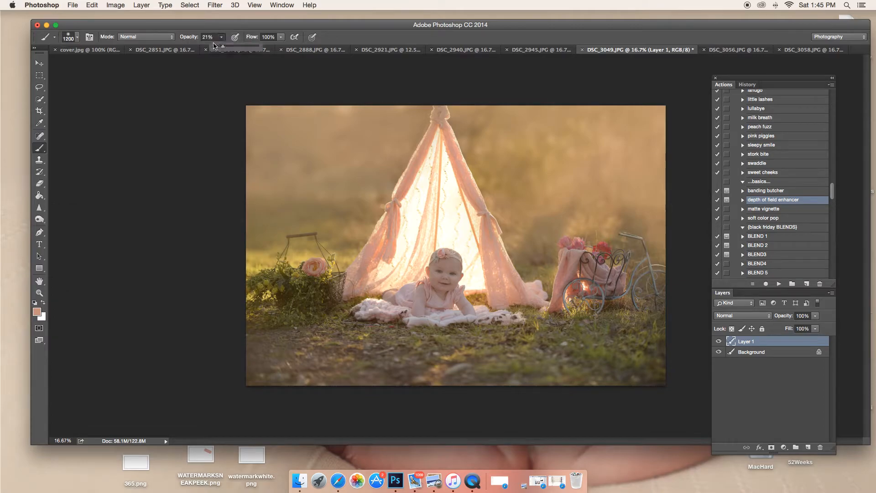
mouse_move(261, 106)
left_mouse_down()
mouse_move(292, 91)
mouse_move(362, 100)
mouse_move(237, 92)
mouse_move(238, 101)
left_mouse_up()
left_click_drag(328, 142, 374, 94)
mouse_move(520, 86)
left_mouse_down()
mouse_move(512, 81)
mouse_move(577, 143)
mouse_move(611, 114)
mouse_move(681, 215)
mouse_move(568, 105)
mouse_move(436, 80)
left_mouse_up()
mouse_move(484, 123)
left_mouse_down()
mouse_move(506, 187)
mouse_move(500, 159)
left_mouse_up()
mouse_move(549, 187)
left_mouse_down()
mouse_move(556, 132)
mouse_move(654, 166)
mouse_move(604, 100)
mouse_move(379, 113)
mouse_move(360, 189)
mouse_move(423, 138)
mouse_move(406, 156)
mouse_move(437, 152)
mouse_move(445, 113)
mouse_move(306, 153)
mouse_move(268, 123)
mouse_move(221, 163)
mouse_move(486, 129)
mouse_move(608, 151)
mouse_move(637, 205)
mouse_move(650, 132)
mouse_move(485, 83)
left_mouse_up()
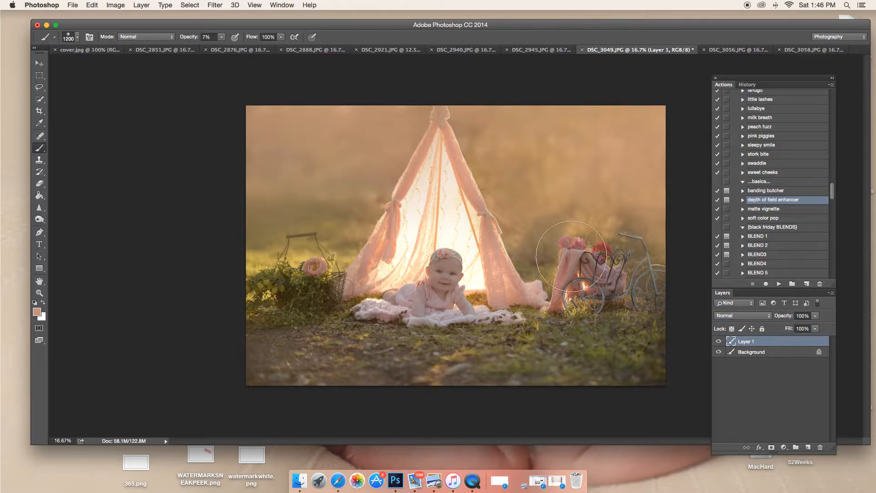
mouse_move(436, 262)
left_mouse_down()
mouse_move(436, 193)
mouse_move(414, 249)
mouse_move(447, 177)
mouse_move(503, 310)
mouse_move(453, 199)
mouse_move(417, 239)
mouse_move(442, 163)
mouse_move(478, 260)
mouse_move(443, 278)
left_mouse_up()
- Set up a soft 175 px Eraser for removing haze from the tent
left_click(40, 184)
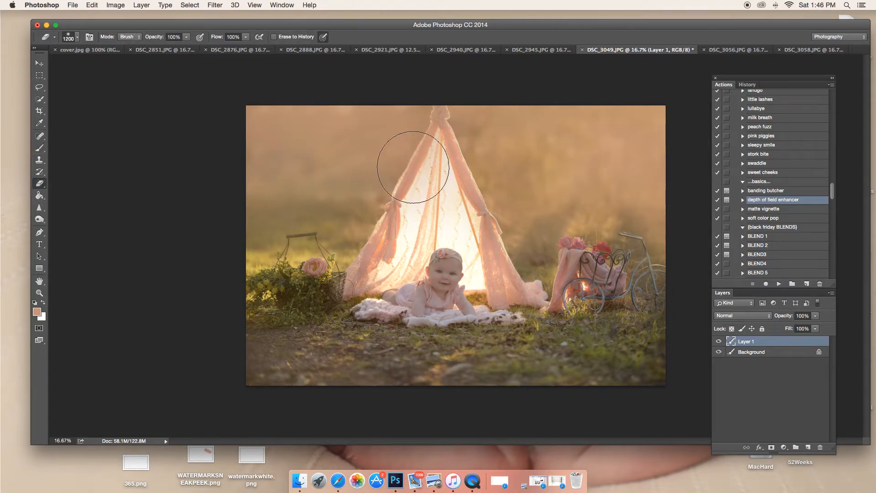
right_click(431, 218)
left_click(503, 237)
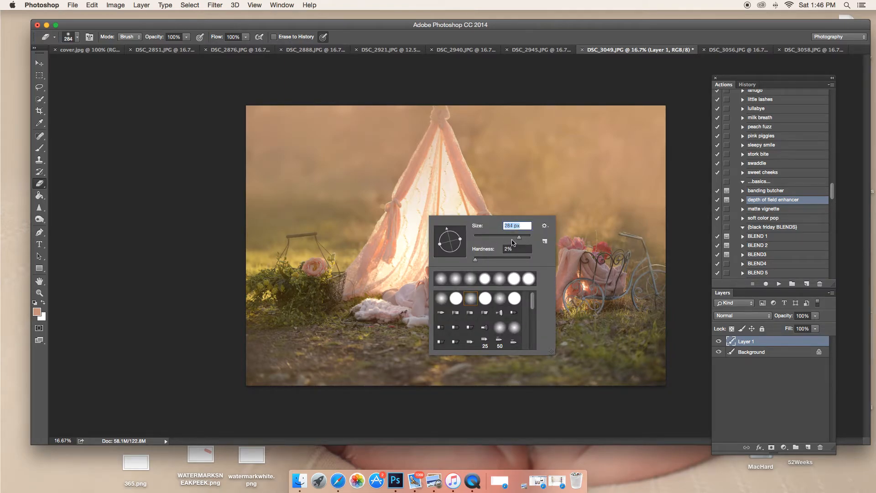
left_click_drag(514, 237, 513, 236)
- Try erasing the haze from the tent's tip at 100% opacity, and undo the stroke
left_click(440, 108)
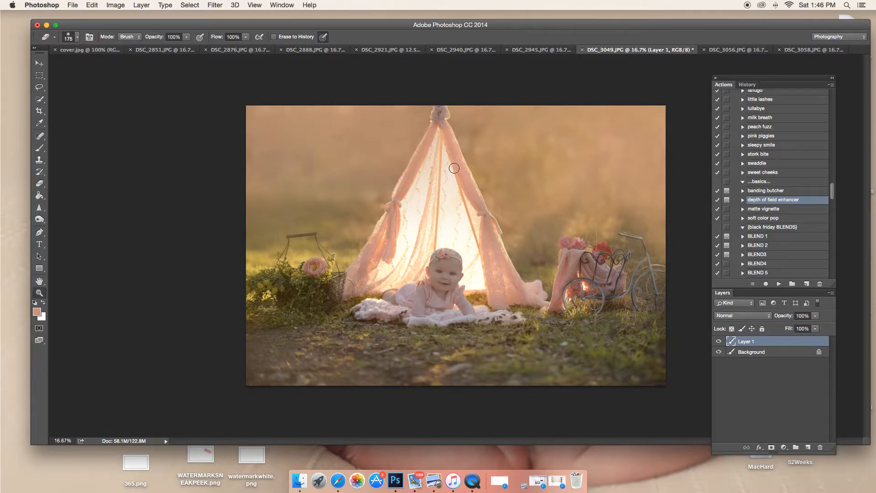
key("z")
key("super+z")
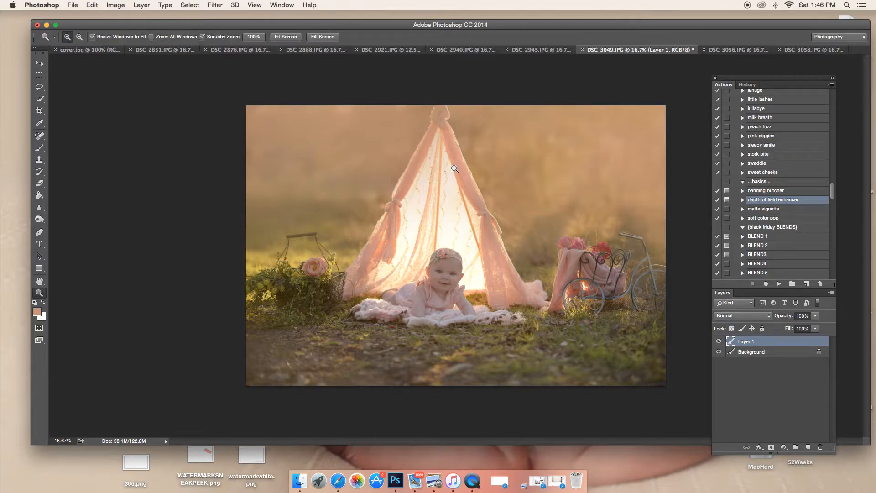
- Try erasing the haze from the tent's tip and side at 34% opacity, and delete those eraser strokes from the history
left_click(38, 183)
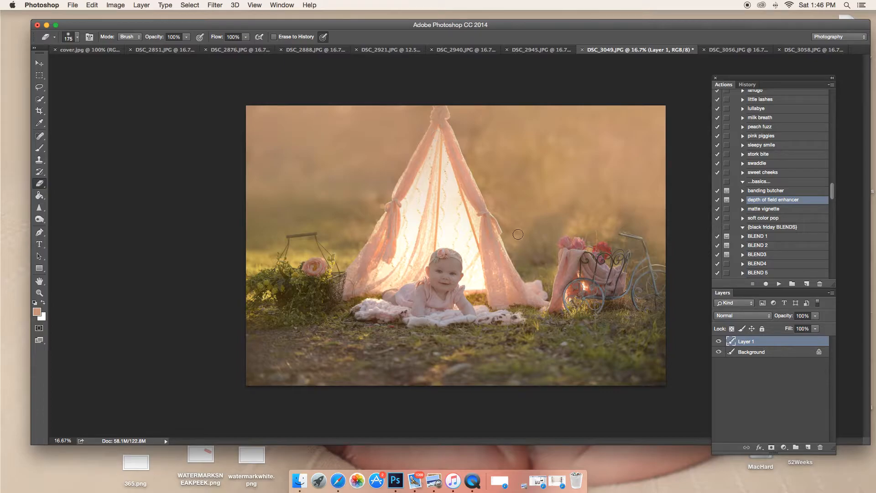
left_click(187, 39)
right_click(426, 182)
mouse_move(439, 109)
left_mouse_down()
mouse_move(459, 170)
mouse_move(424, 156)
mouse_move(417, 165)
mouse_move(440, 105)
mouse_move(443, 143)
mouse_move(444, 128)
mouse_move(467, 194)
mouse_move(460, 212)
mouse_move(441, 110)
left_mouse_up()
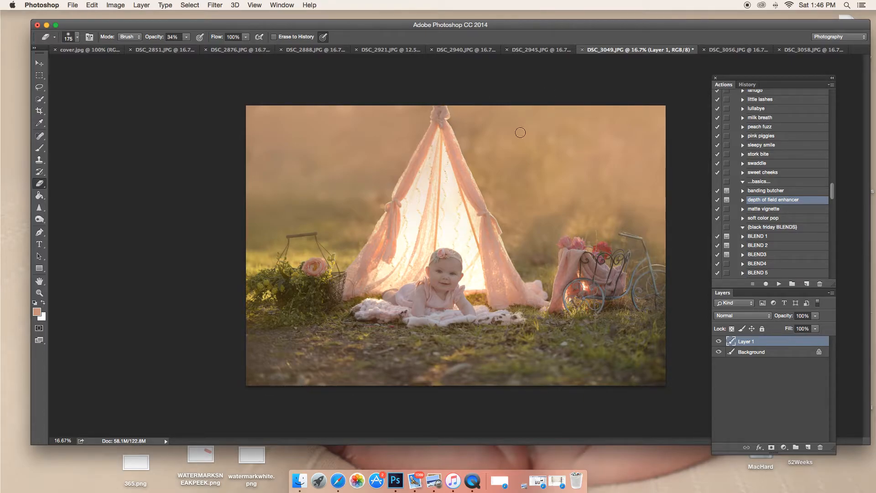
mouse_move(438, 134)
left_mouse_down()
mouse_move(410, 162)
mouse_move(393, 204)
left_mouse_up()
left_click(748, 84)
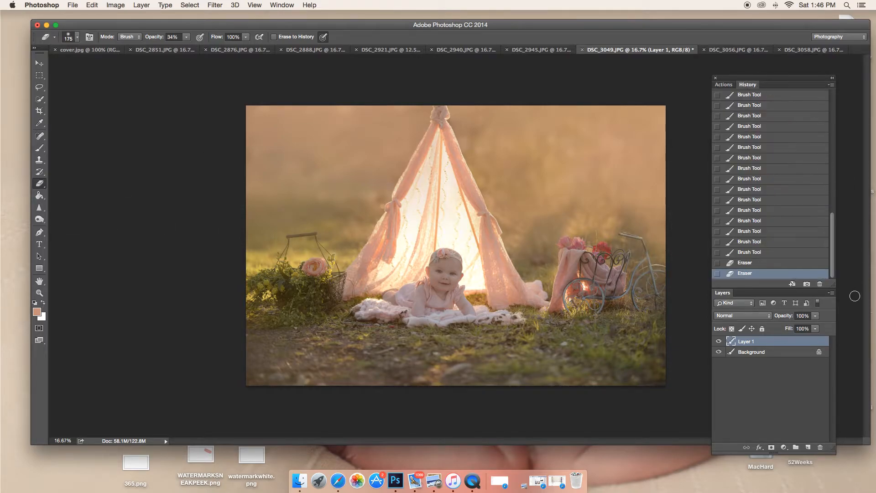
left_click(820, 284)
key("Return")
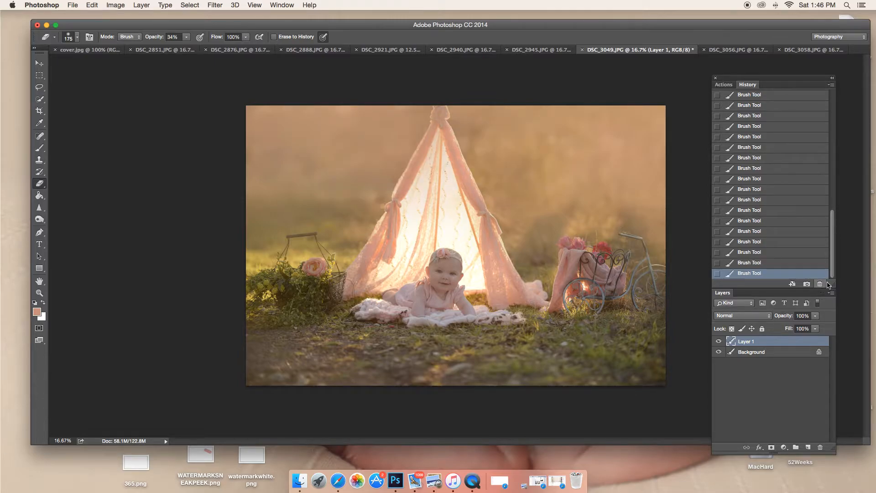
- Set the Eraser opacity to 11% and gently erase the haze over the tent's tip and fabric
left_click(186, 37)
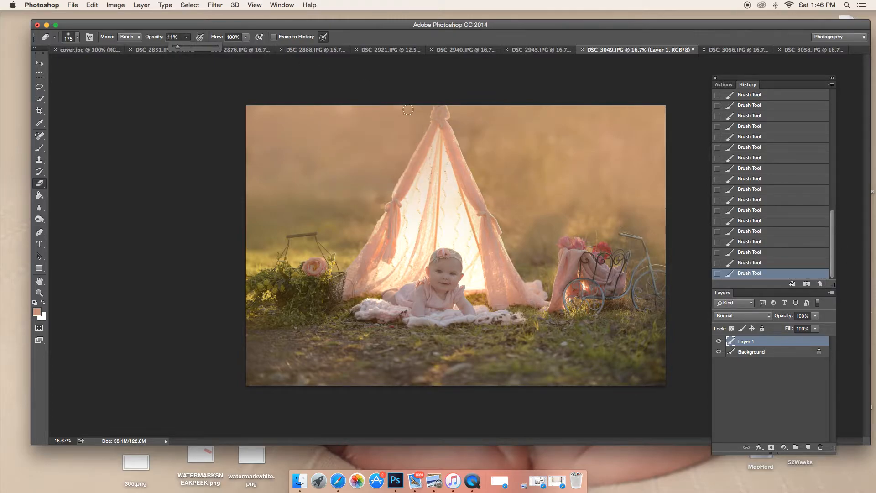
mouse_move(436, 108)
left_mouse_down()
mouse_move(439, 129)
mouse_move(439, 108)
mouse_move(440, 119)
left_mouse_up()
left_click_drag(441, 121, 449, 147)
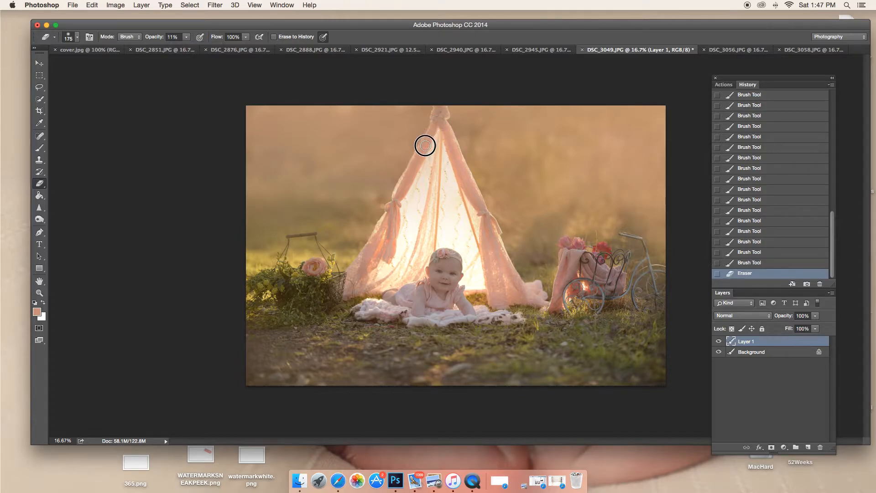
left_click(441, 106)
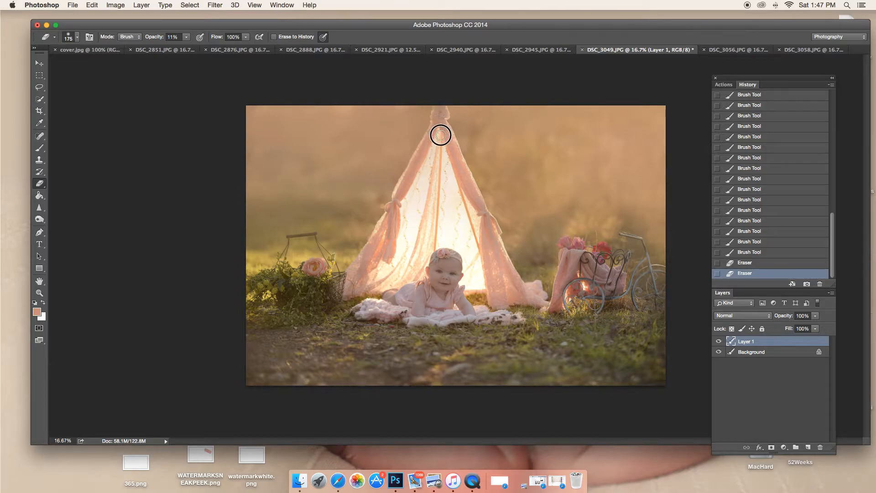
left_click(392, 259)
- Compare the photo with and without the painted haze by toggling the visibility of Layer 1
left_click(717, 343)
left_click(717, 343)
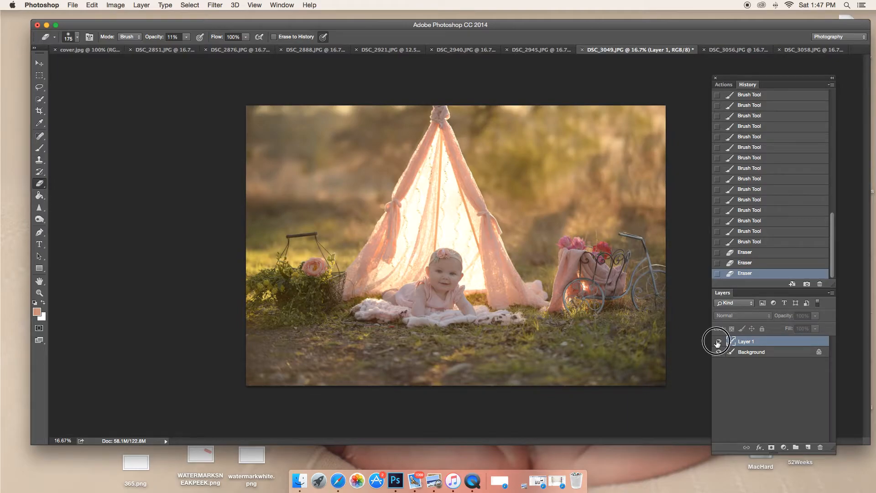
left_click(717, 343)
left_click(718, 343)
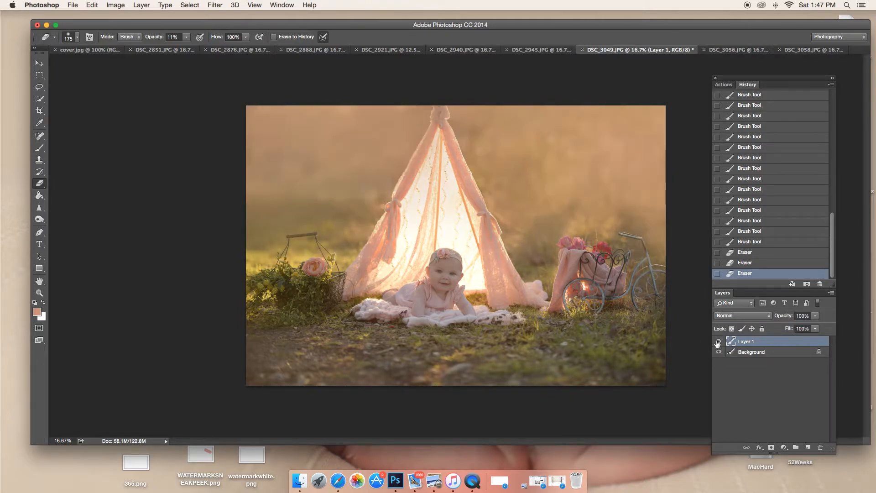
left_click(718, 343)
left_click(717, 343)
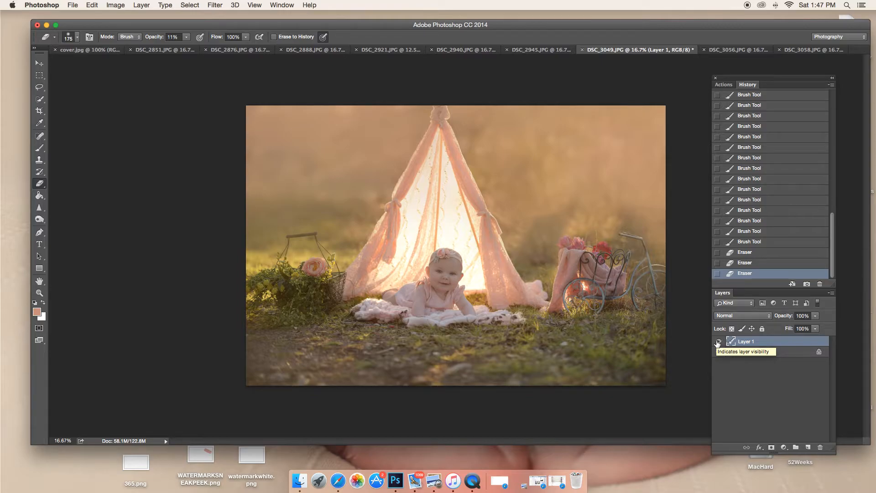
- Erase haze from the flower basket and its handle at 11% opacity, reducing the Eraser to 43 px with 41% hardness
key("super+plus")
key("super+plus")
key("super+plus")
scroll(92, 279, "left", 5)
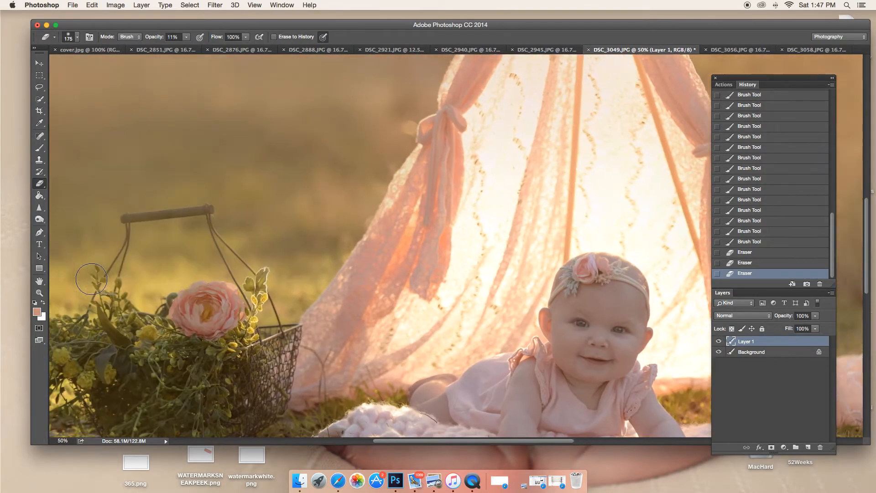
scroll(91, 279, "left", 5)
right_click(240, 353)
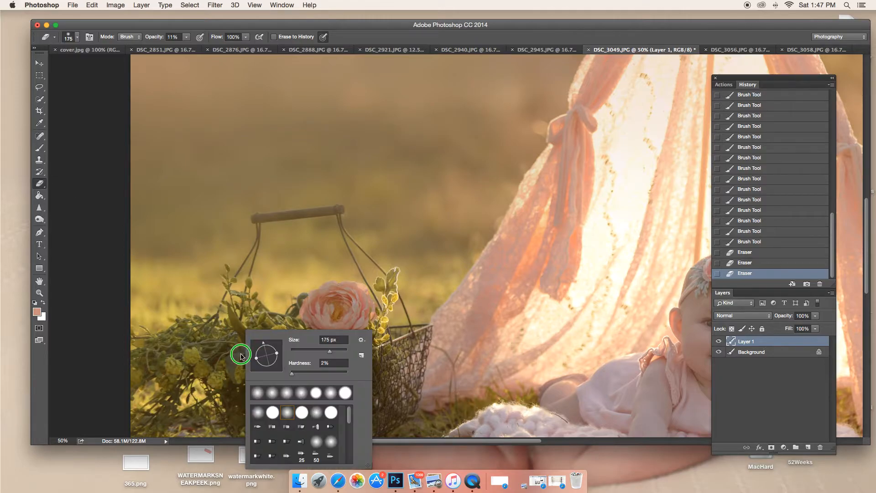
left_click(312, 351)
left_click(313, 373)
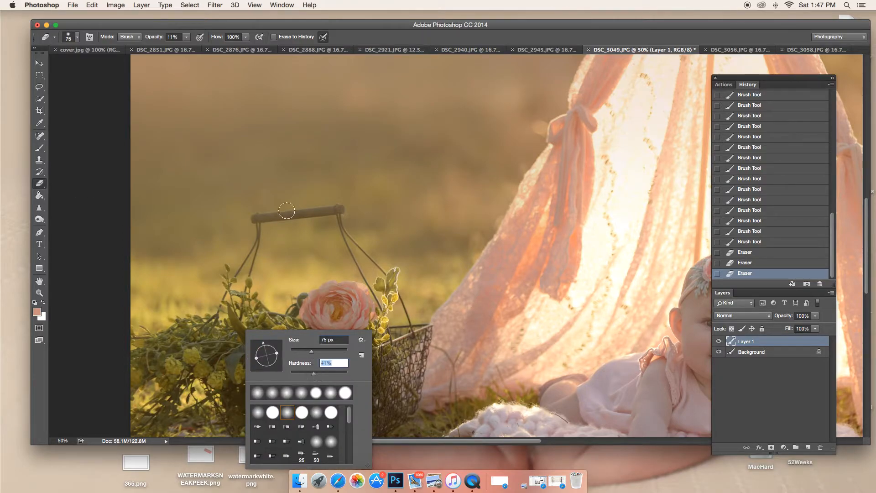
left_click(303, 353)
left_click_drag(340, 209, 288, 212)
- Raise the Eraser opacity to 85%, reduce its size to 25 px, and erase the haze along the basket's wooden handle
left_click(185, 37)
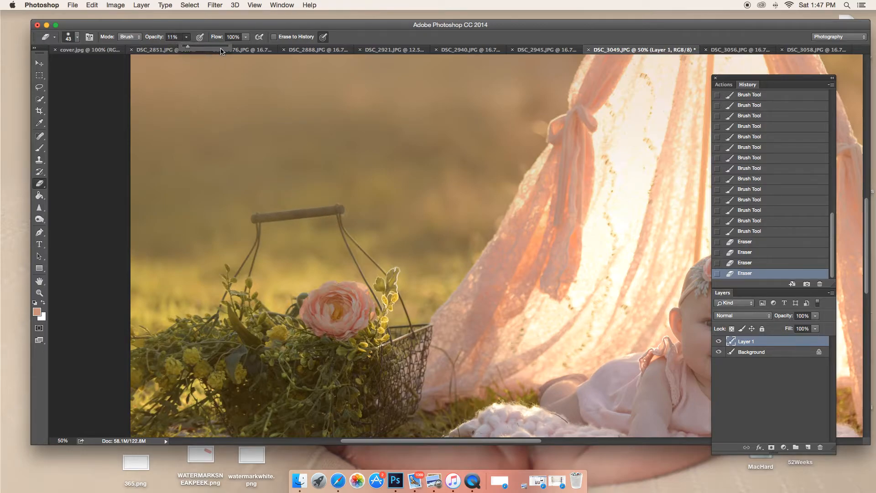
right_click(264, 216)
left_click(321, 237)
mouse_move(255, 219)
left_mouse_down()
mouse_move(257, 221)
mouse_move(334, 212)
left_mouse_up()
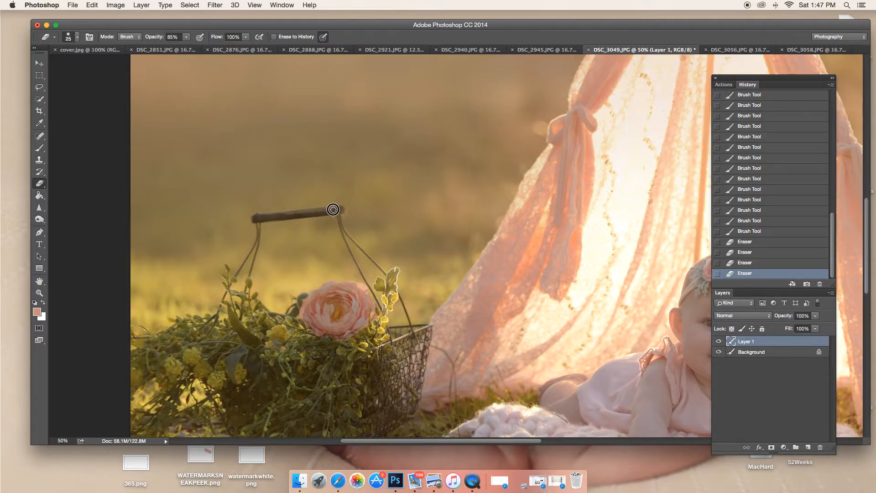
mouse_move(322, 210)
left_mouse_down()
mouse_move(259, 217)
mouse_move(338, 210)
mouse_move(258, 221)
left_mouse_up()
- Clean the remaining haze off the handle's ends and the top of its wires, reducing the Eraser to 14 px
key("super+plus")
mouse_move(234, 202)
left_mouse_down()
mouse_move(297, 201)
mouse_move(203, 206)
mouse_move(299, 201)
left_mouse_up()
left_click(302, 220)
right_click(192, 213)
left_click_drag(246, 231, 244, 231)
left_click(190, 225)
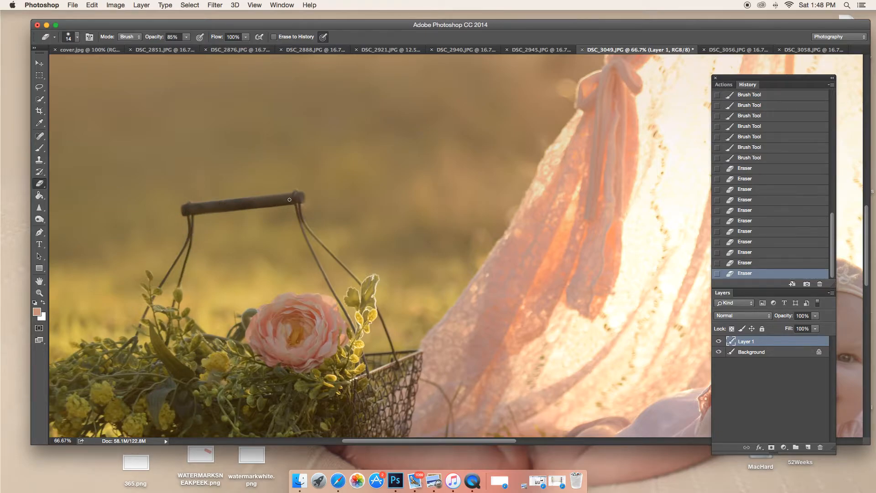
- Set the Eraser size to 46 px and erase the haze over the basket's rim, wires and wooden handle
scroll(296, 198, "left", 2)
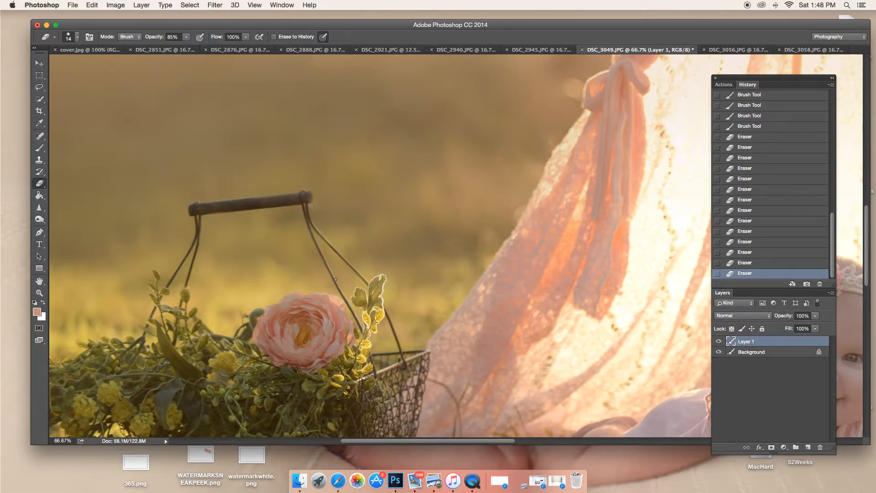
right_click(371, 292)
left_click(438, 313)
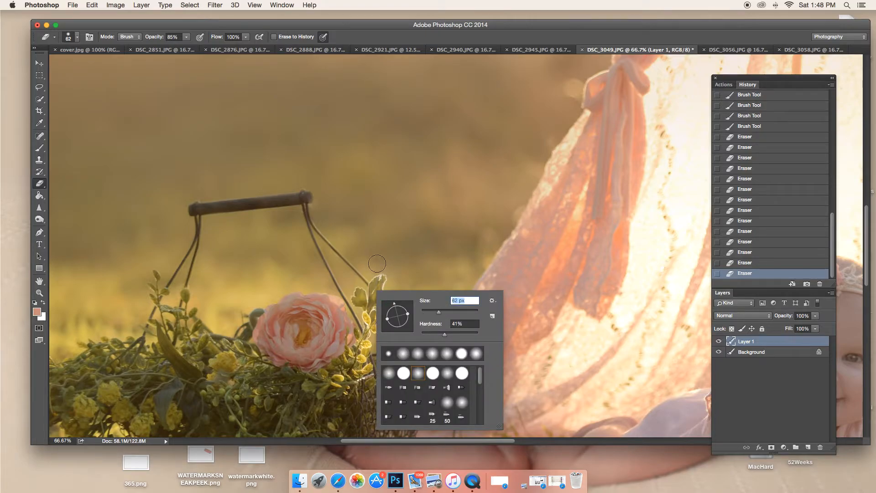
left_click(434, 313)
key("Return")
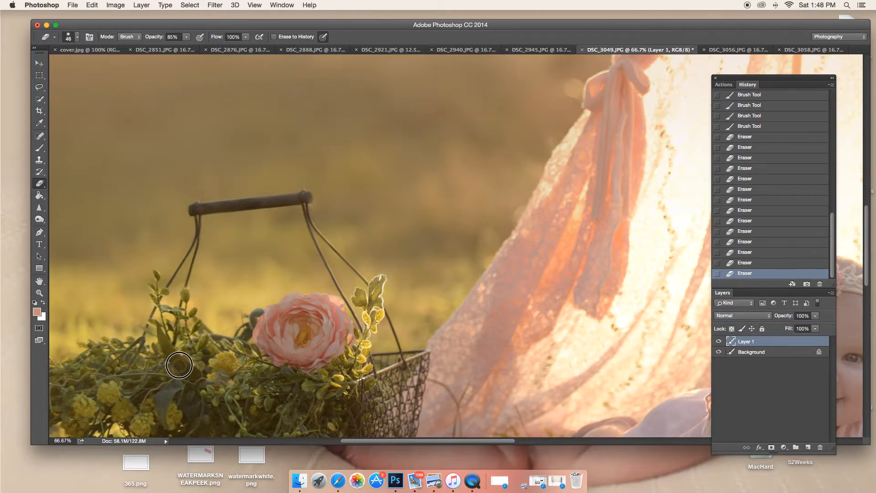
mouse_move(424, 357)
left_mouse_down()
mouse_move(367, 359)
mouse_move(351, 313)
left_mouse_up()
left_click_drag(320, 258, 329, 284)
mouse_move(307, 197)
left_mouse_down()
mouse_move(303, 218)
mouse_move(303, 197)
mouse_move(202, 209)
left_mouse_up()
left_click_drag(202, 209, 285, 205)
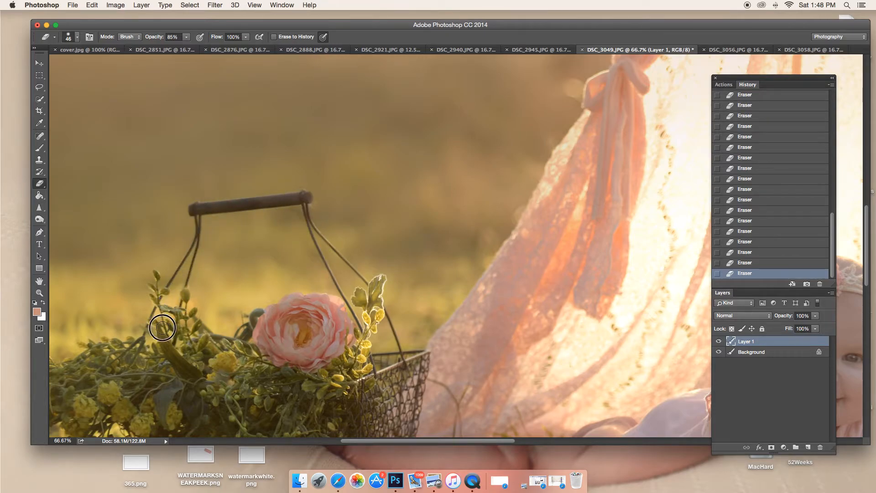
- Enlarge the Eraser to 194 px, raise its opacity to 97%, and erase the haze over the basket's flower and foliage
scroll(163, 351, "left", 4)
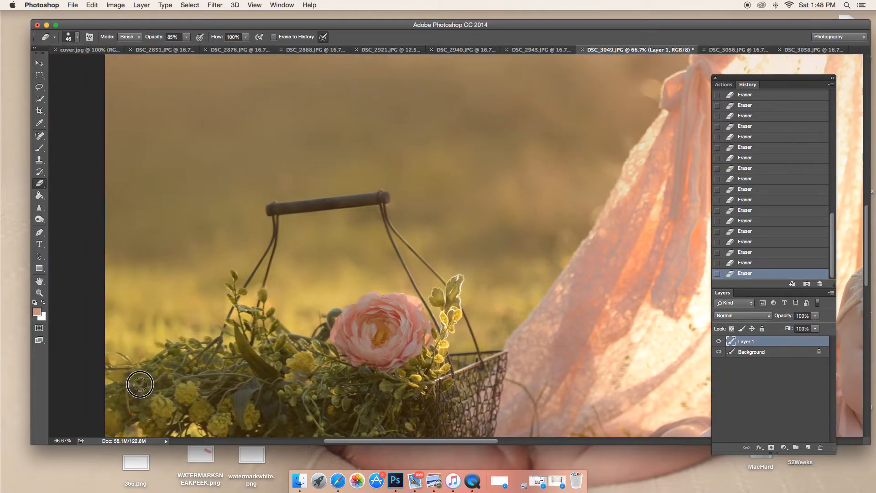
scroll(227, 360, "down", 5)
right_click(262, 337)
left_click(354, 349)
mouse_move(264, 299)
left_mouse_down()
mouse_move(162, 298)
mouse_move(224, 268)
mouse_move(386, 241)
mouse_move(374, 234)
mouse_move(472, 277)
mouse_move(254, 362)
mouse_move(214, 313)
mouse_move(382, 235)
mouse_move(371, 225)
left_mouse_up()
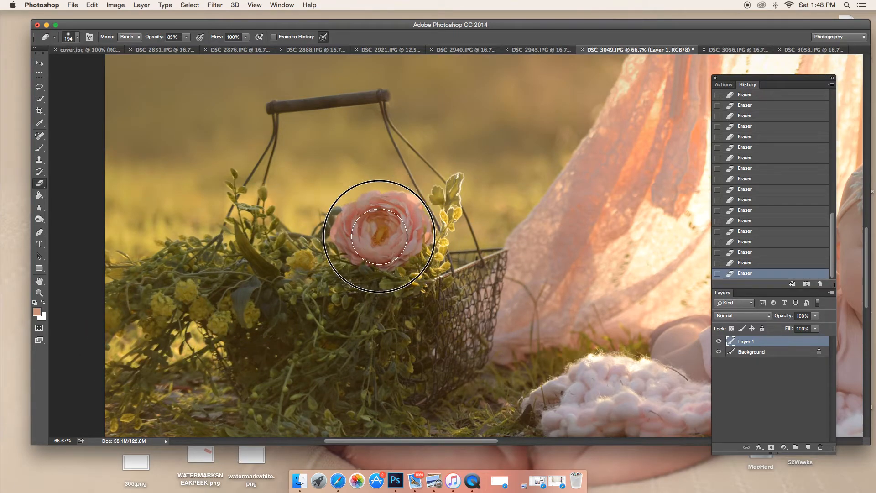
left_click_drag(187, 40, 193, 41)
mouse_move(359, 269)
left_mouse_down()
mouse_move(299, 288)
mouse_move(262, 252)
mouse_move(187, 310)
left_mouse_up()
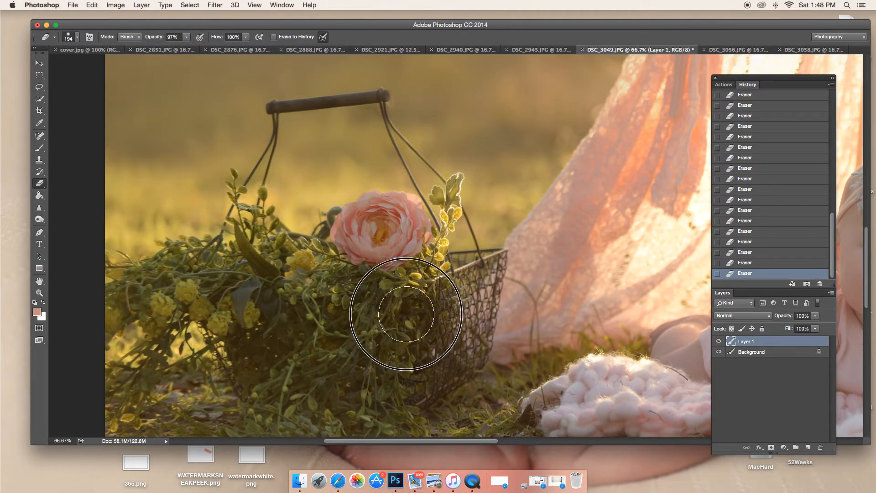
- Reduce the Eraser to 91 px and erase the haze over the tricycle's basket, roses and draped pink blanket
scroll(578, 256, "right", 10)
scroll(578, 262, "right", 5)
scroll(578, 262, "up", 8)
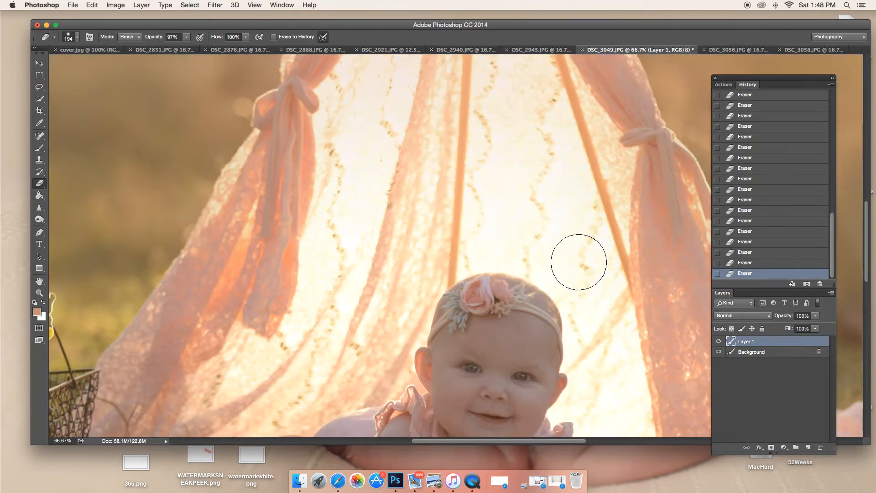
scroll(651, 337, "down", 5)
scroll(651, 336, "right", 5)
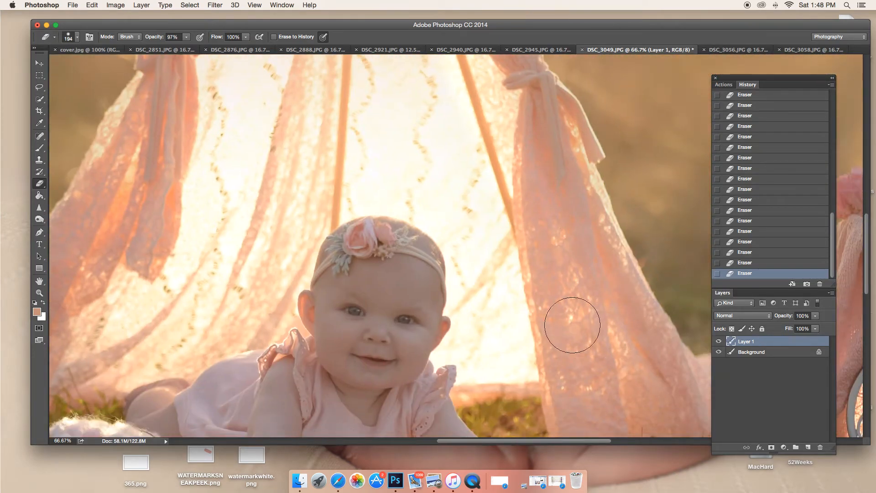
scroll(590, 333, "right", 15)
scroll(625, 397, "left", 2)
scroll(625, 397, "up", 1)
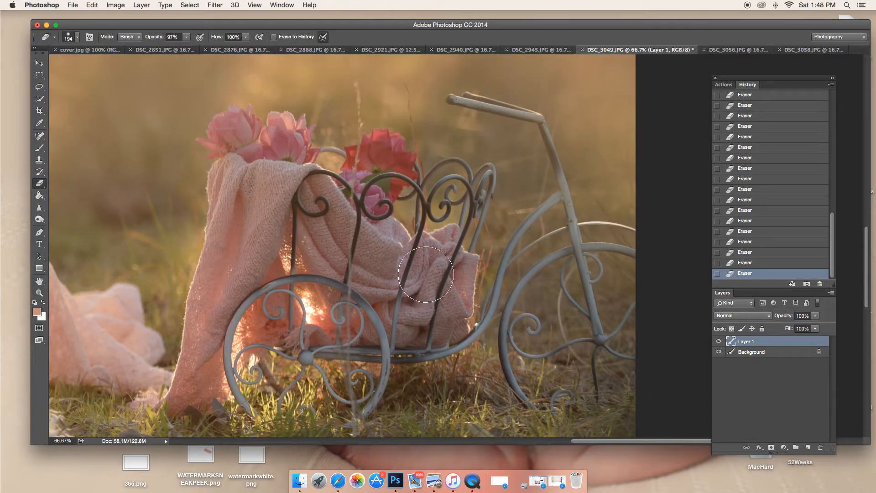
right_click(437, 271)
left_click_drag(511, 292, 511, 292)
mouse_move(465, 174)
left_mouse_down()
mouse_move(430, 189)
mouse_move(500, 187)
mouse_move(483, 170)
mouse_move(444, 247)
mouse_move(444, 159)
mouse_move(378, 155)
mouse_move(387, 141)
mouse_move(326, 166)
mouse_move(283, 129)
mouse_move(262, 146)
mouse_move(231, 123)
mouse_move(215, 138)
mouse_move(311, 139)
left_mouse_up()
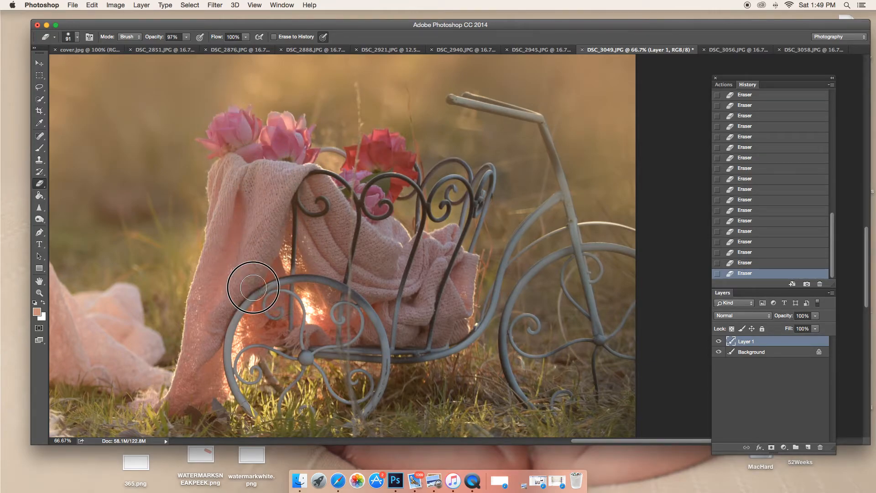
- Erase the haze along the tricycle's handlebars, using Eraser sizes of 17 px and 31 px
right_click(426, 233)
left_click_drag(497, 252, 483, 252)
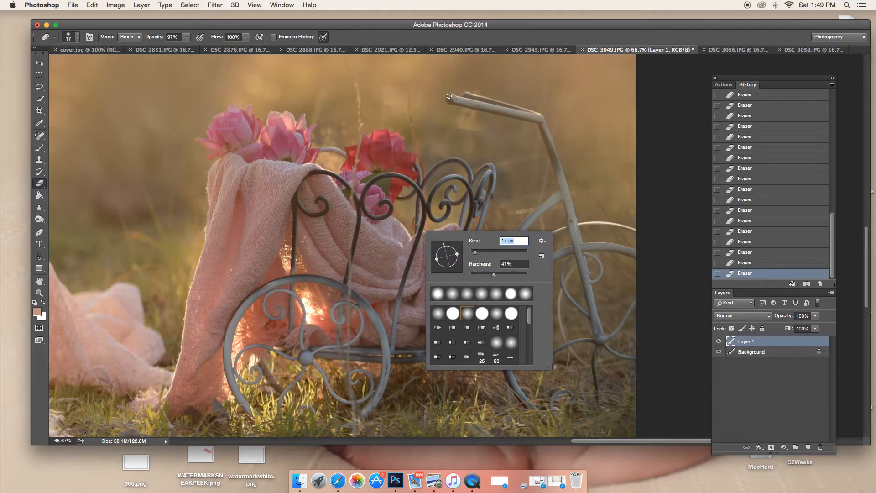
left_click(449, 98)
left_click_drag(451, 102, 528, 116)
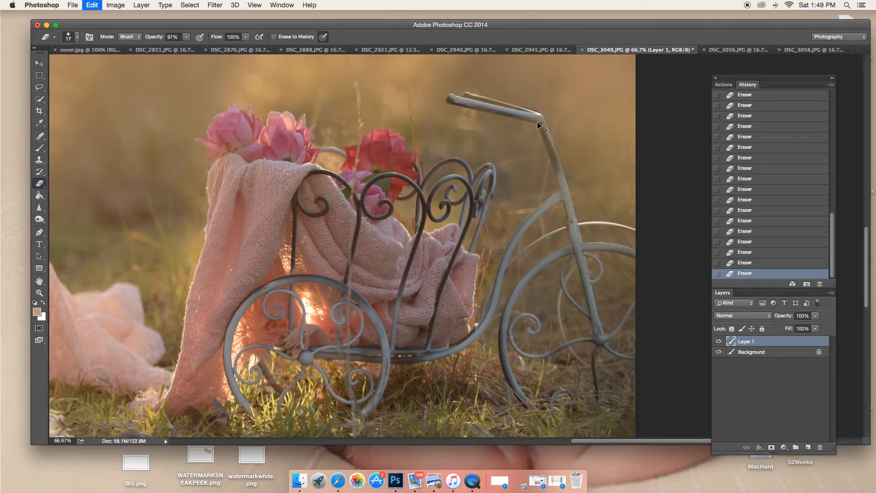
right_click(519, 119)
left_click_drag(573, 139, 575, 139)
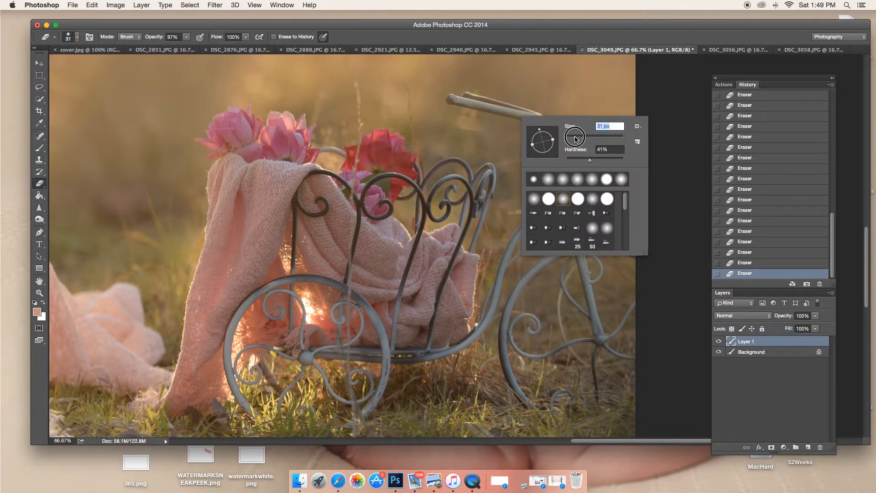
mouse_move(512, 110)
left_mouse_down()
mouse_move(471, 99)
mouse_move(542, 118)
left_mouse_up()
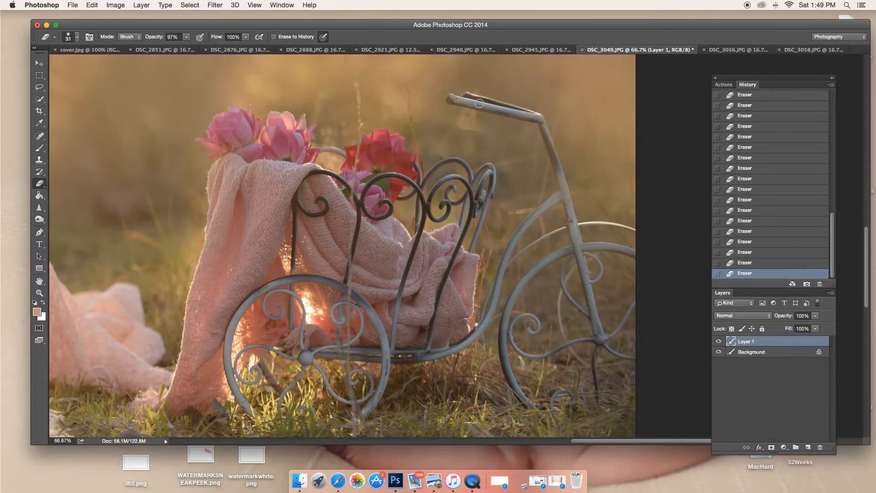
mouse_move(466, 103)
left_mouse_down()
mouse_move(453, 99)
mouse_move(531, 119)
left_mouse_up()
- Lower the Eraser opacity to 48%, enlarge it to 153 px, and soften the haze over the blanket and front wheel
left_click(186, 37)
left_click_drag(185, 47, 166, 47)
right_click(262, 196)
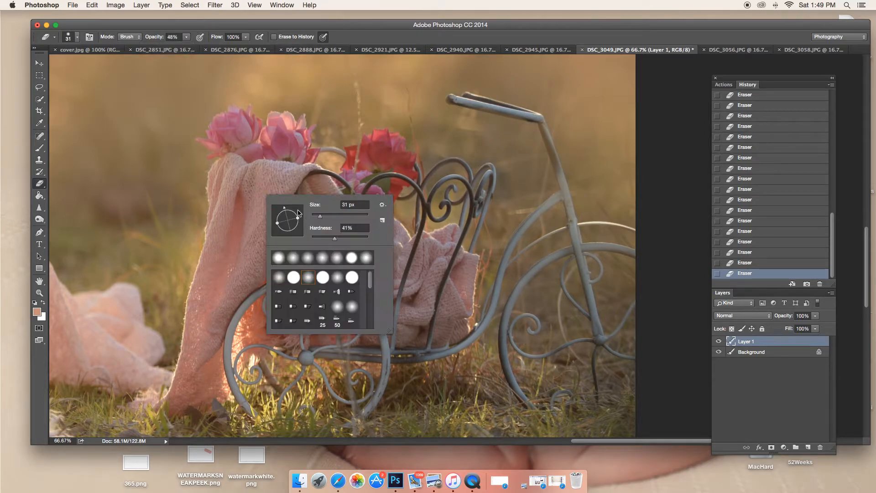
left_click(345, 216)
left_click(274, 181)
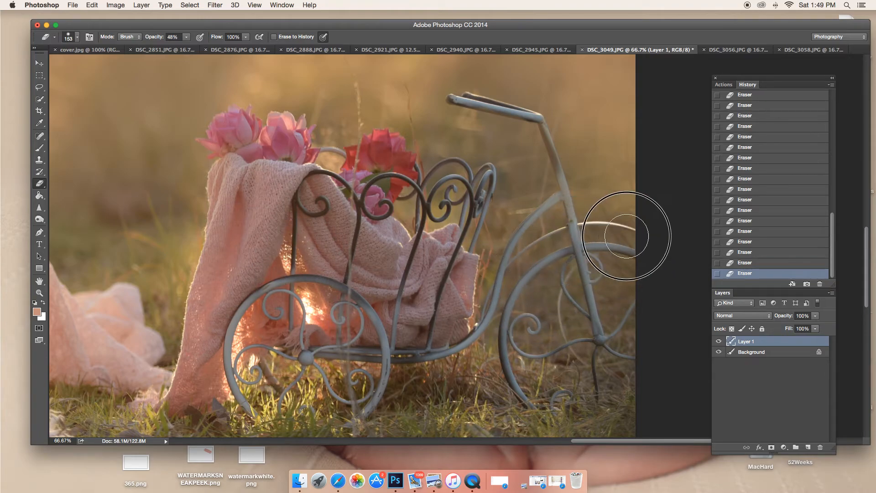
- Reduce the Eraser to 38 px and then 23 px to erase haze on the tricycle's front frame
right_click(522, 252)
left_click_drag(592, 273, 588, 273)
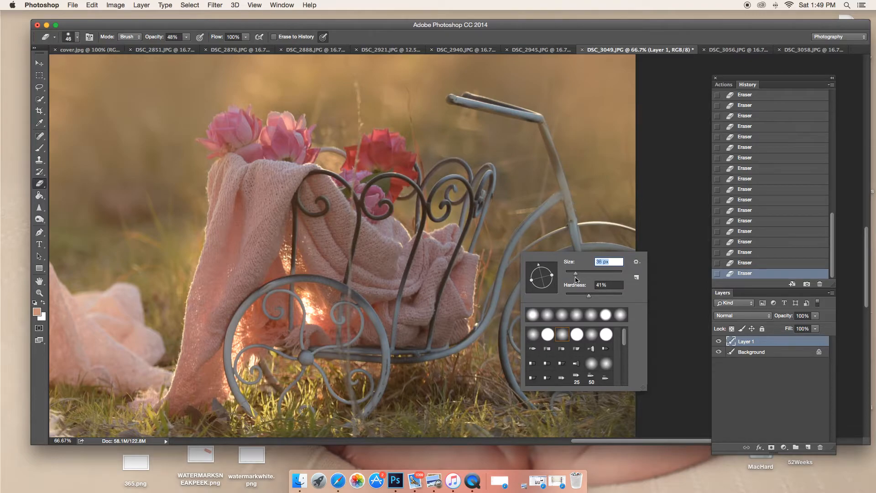
key("Return")
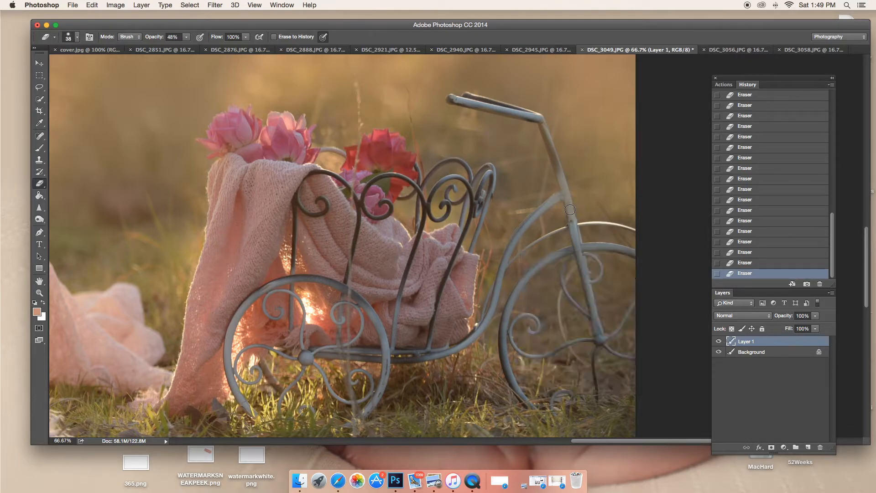
right_click(580, 243)
left_click_drag(632, 266, 627, 265)
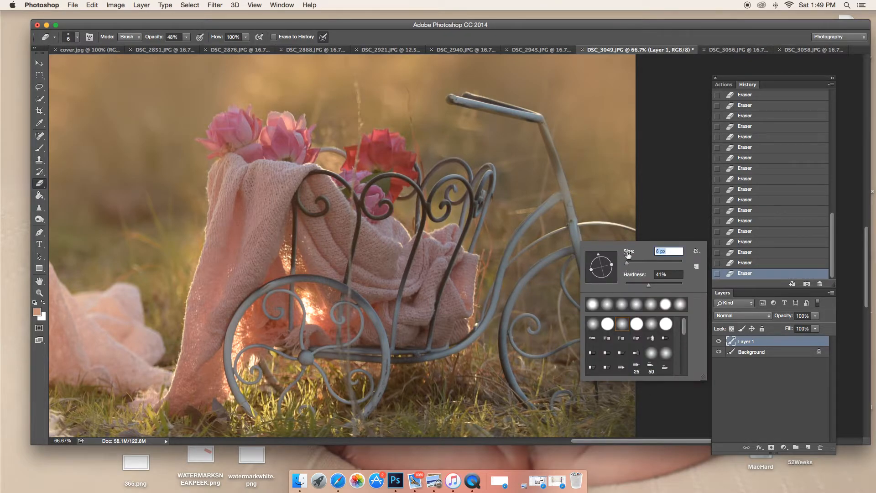
key("Return")
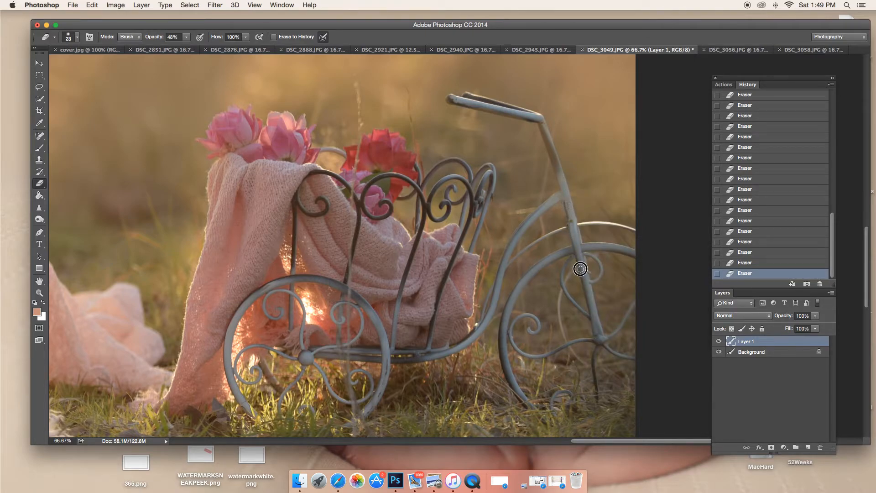
mouse_move(560, 181)
left_mouse_down()
mouse_move(545, 121)
mouse_move(527, 114)
left_mouse_up()
key("super+z")
mouse_move(567, 204)
left_mouse_down()
mouse_move(538, 114)
mouse_move(562, 176)
mouse_move(570, 231)
left_mouse_up()
key("super+z")
- Erase the haze along the tricycle's curved frame, front wheel rim and steering post up to the handlebar joint
mouse_move(561, 197)
left_mouse_down()
mouse_move(528, 216)
mouse_move(551, 205)
mouse_move(519, 233)
mouse_move(495, 296)
left_mouse_up()
mouse_move(578, 247)
left_mouse_down()
mouse_move(571, 212)
mouse_move(587, 260)
mouse_move(628, 254)
mouse_move(591, 248)
mouse_move(638, 258)
mouse_move(574, 249)
mouse_move(537, 262)
mouse_move(501, 306)
left_mouse_up()
left_click_drag(528, 218, 502, 249)
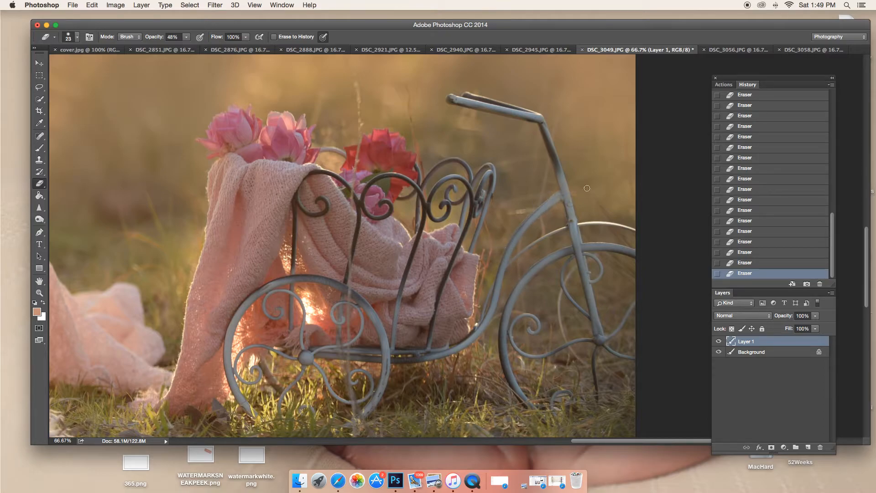
left_click_drag(539, 118, 566, 203)
mouse_move(512, 113)
left_mouse_down()
mouse_move(449, 100)
mouse_move(468, 102)
mouse_move(470, 93)
mouse_move(540, 124)
left_mouse_up()
- View the whole photo and compare it with and without the haze by toggling the visibility of Layer 1
key("super+minus")
key("super+minus")
key("super+minus")
key("super+minus")
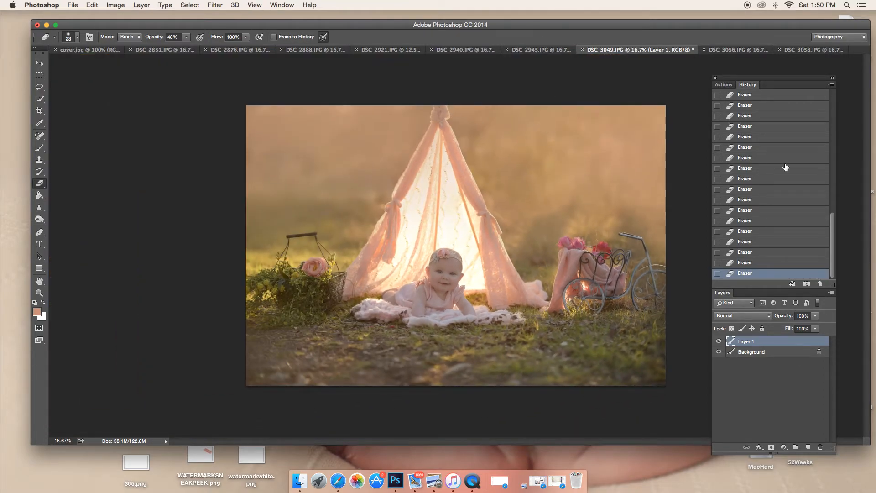
left_click(719, 342)
left_click(719, 341)
left_click(719, 341)
left_click(718, 341)
left_click(719, 341)
left_click(719, 341)
right_click(768, 354)
left_click(751, 366)
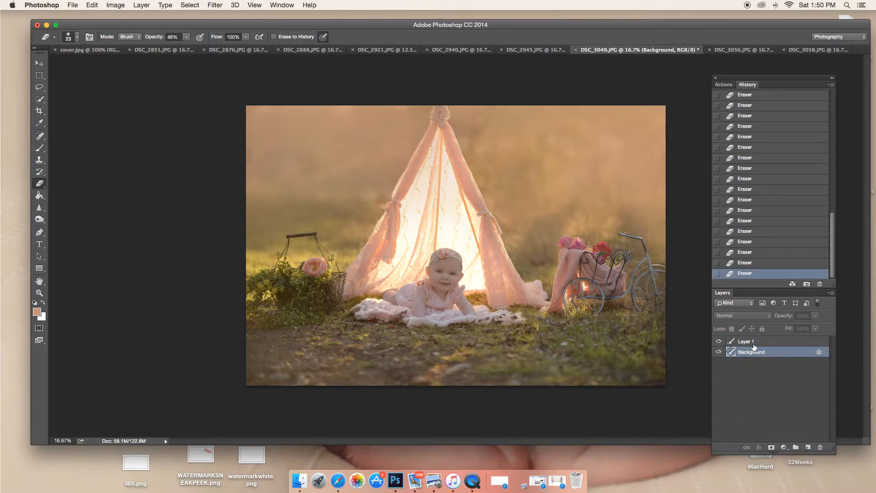
left_click(753, 345)
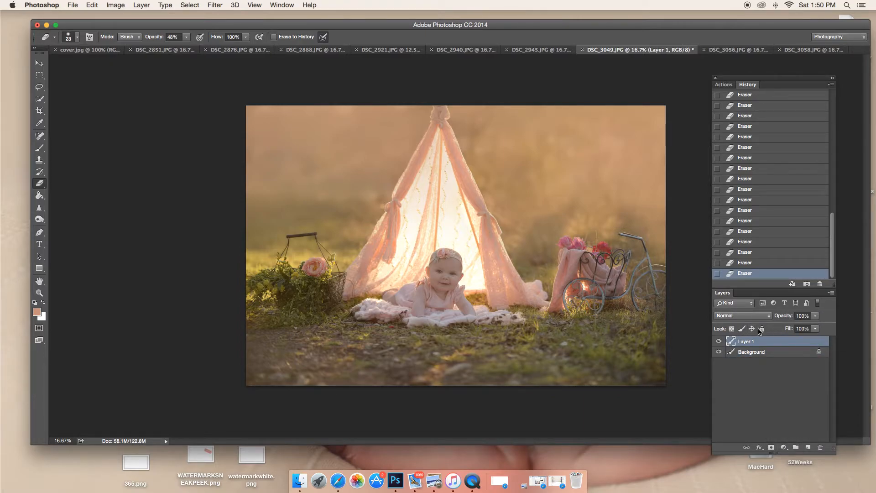
- Hide and show Layer 1 repeatedly to review how the painted haze changes the background around the tent
left_click(718, 342)
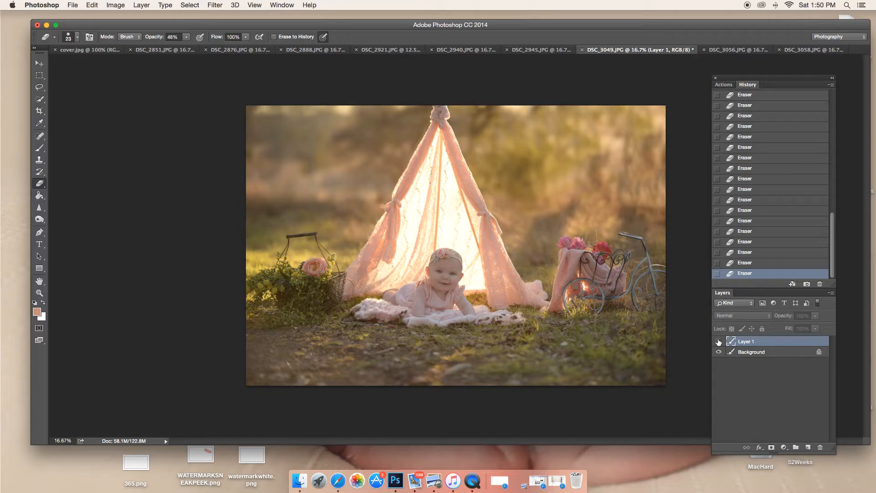
left_click(718, 342)
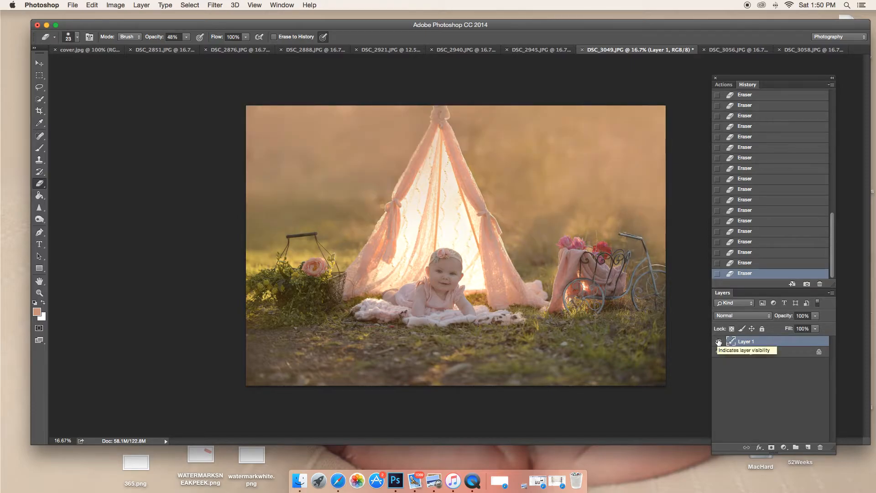
left_click(718, 341)
left_click(719, 341)
left_click(719, 342)
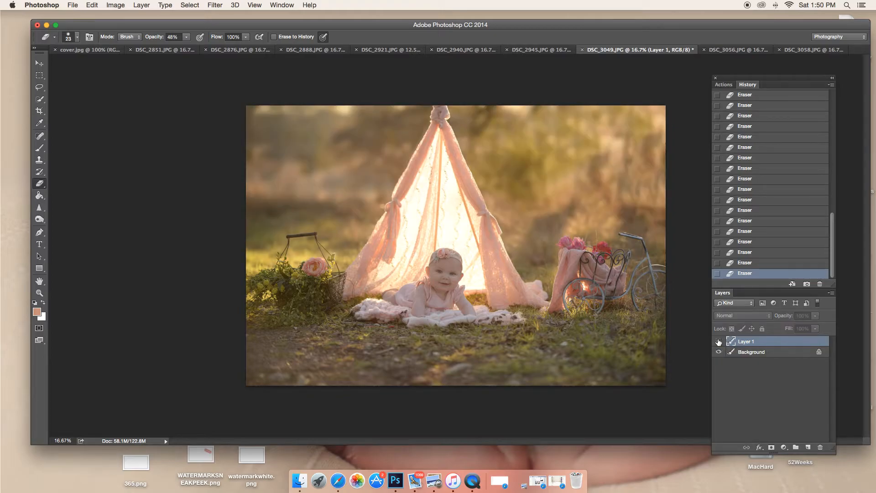
left_click(718, 342)
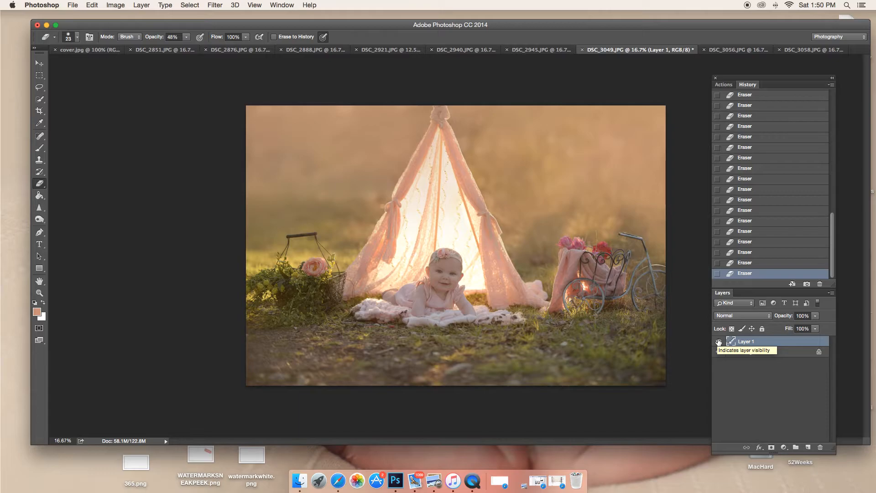
- Try lowering the opacity of Layer 1 to 0% and toggle the layer's visibility to compare
left_click(816, 316)
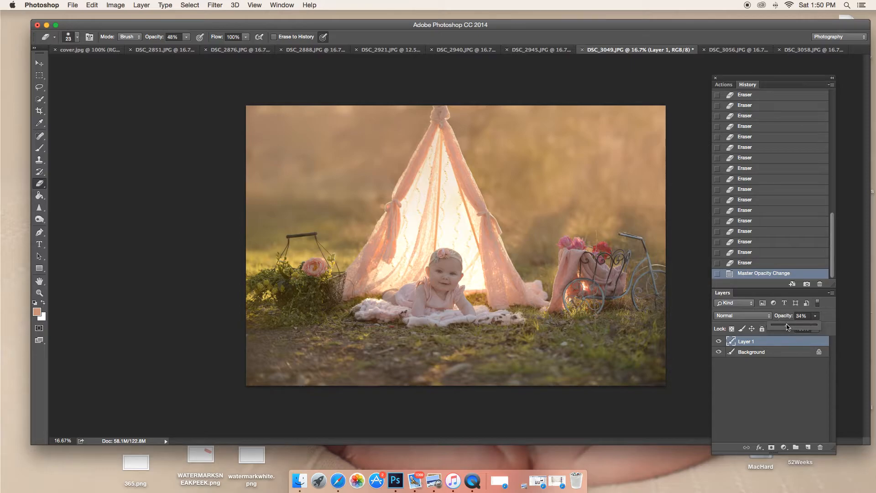
left_click(720, 343)
left_click(720, 342)
left_click(720, 343)
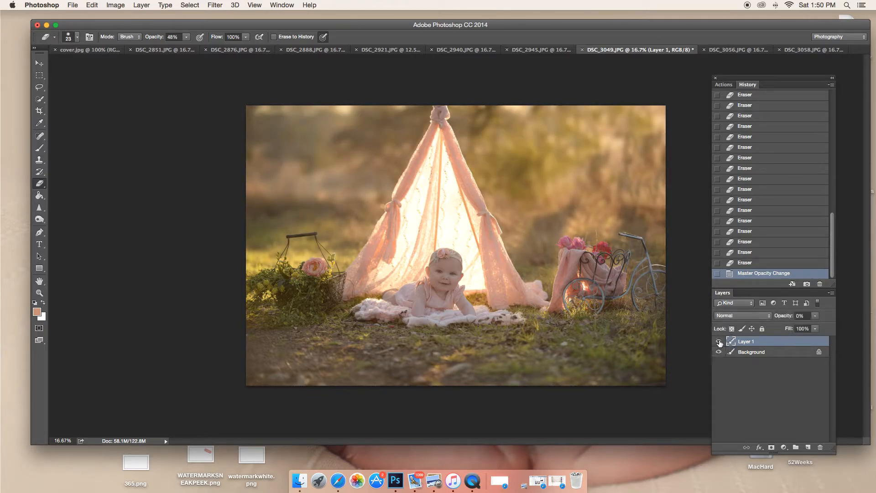
- Try a 51% opacity on Layer 1 and toggle the layer's visibility to judge the weaker haze
left_click(816, 318)
left_click(809, 327)
left_click(718, 342)
left_click(719, 341)
left_click(719, 341)
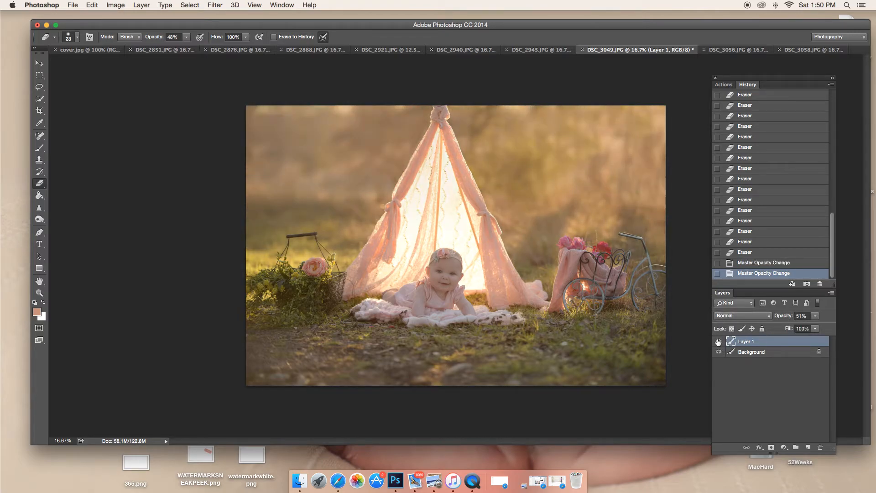
- Set the opacity of Layer 1 back to 100%
left_click(816, 317)
left_click_drag(812, 326, 835, 324)
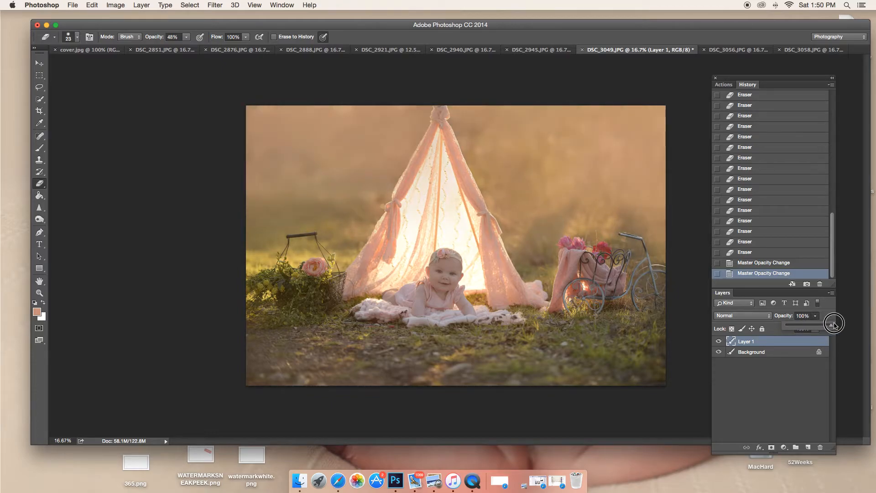
left_click_drag(835, 324, 836, 324)
- Flatten the image into a single background layer and display the list of recorded actions
right_click(761, 352)
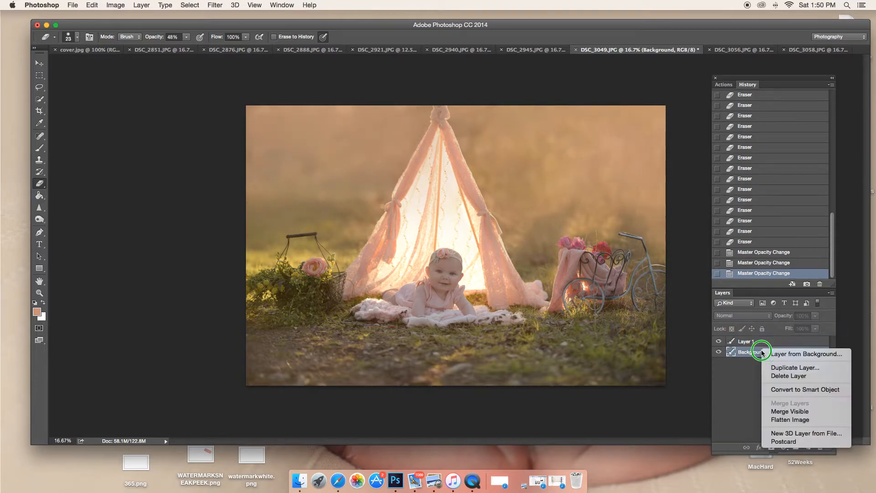
left_click(796, 420)
left_click(730, 85)
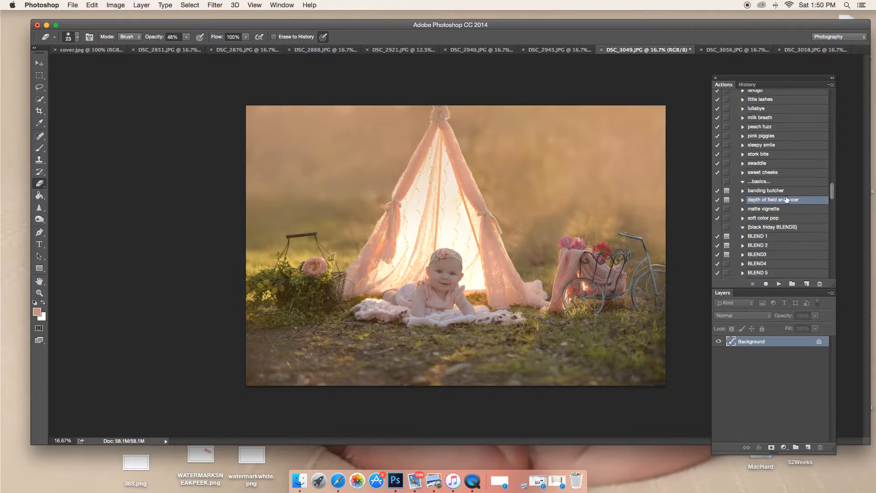
- Run the depth of field enhancer action and brush its mask over the background on both sides of the tent at 40% opacity
scroll(786, 199, "up", 5)
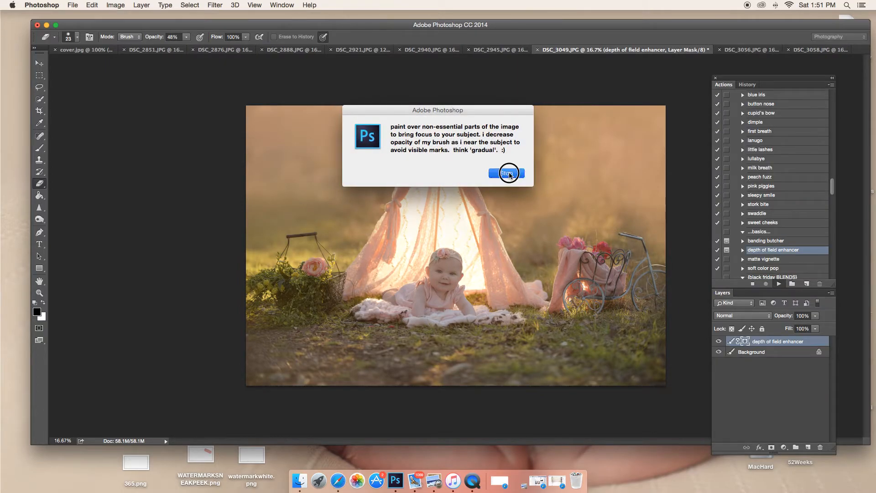
left_click(507, 173)
left_click(39, 147)
left_click(222, 37)
mouse_move(247, 121)
left_mouse_down()
mouse_move(269, 138)
mouse_move(334, 123)
mouse_move(292, 171)
mouse_move(307, 179)
mouse_move(352, 161)
mouse_move(346, 132)
mouse_move(333, 171)
mouse_move(299, 178)
mouse_move(320, 122)
left_mouse_up()
mouse_move(502, 113)
left_mouse_down()
mouse_move(561, 105)
mouse_move(661, 149)
mouse_move(545, 109)
mouse_move(530, 147)
mouse_move(616, 186)
mouse_move(665, 98)
mouse_move(590, 97)
left_mouse_up()
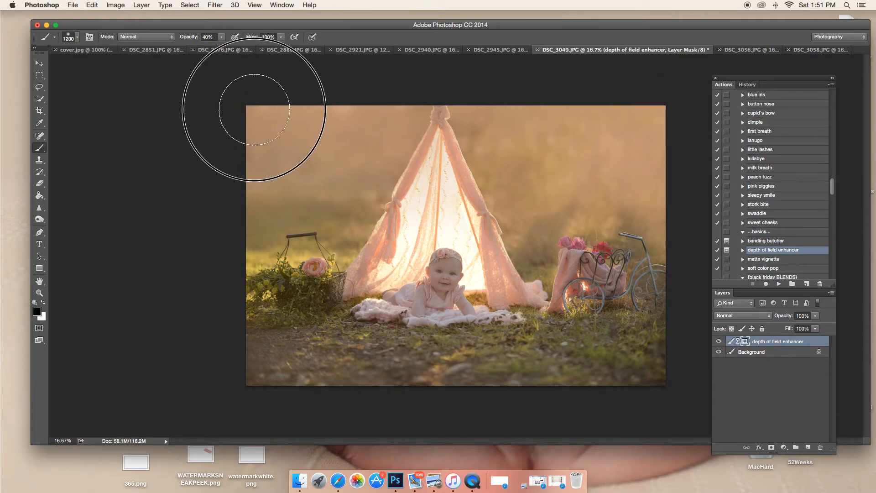
- Raise the brush opacity to 95%, paint the background beside the tent again and toggle the enhancer layer to compare
left_click_drag(221, 40, 250, 49)
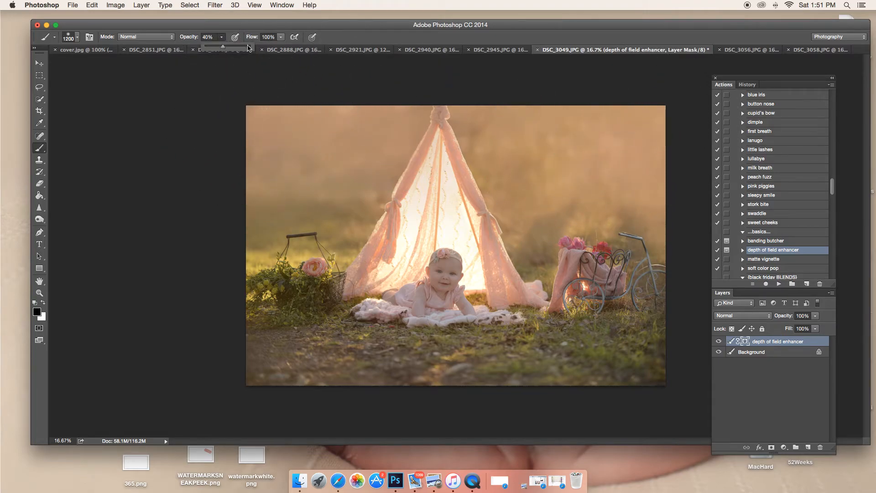
mouse_move(329, 119)
left_mouse_down()
mouse_move(287, 128)
mouse_move(325, 93)
mouse_move(273, 113)
mouse_move(309, 123)
left_mouse_up()
mouse_move(567, 80)
left_mouse_down()
mouse_move(557, 117)
mouse_move(621, 133)
mouse_move(610, 149)
mouse_move(559, 140)
mouse_move(496, 102)
mouse_move(658, 131)
left_mouse_up()
mouse_move(318, 98)
left_mouse_down()
mouse_move(284, 155)
mouse_move(223, 193)
mouse_move(328, 166)
mouse_move(244, 98)
mouse_move(310, 108)
left_mouse_up()
left_click_drag(515, 139, 672, 178)
left_click(719, 341)
left_click(719, 342)
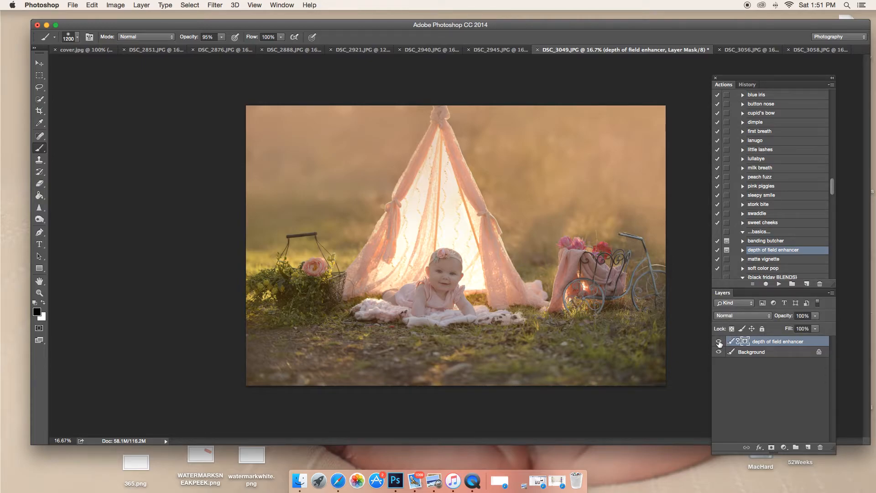
- Paint the enhancer mask in white around the tent's top and sides at 95% opacity, adjusting the soft brush to 1040 px
mouse_move(247, 117)
left_mouse_down()
mouse_move(348, 101)
mouse_move(258, 155)
mouse_move(289, 135)
mouse_move(350, 123)
mouse_move(354, 92)
mouse_move(326, 173)
mouse_move(263, 155)
mouse_move(337, 134)
mouse_move(363, 106)
mouse_move(380, 105)
mouse_move(252, 141)
left_mouse_up()
mouse_move(500, 103)
left_mouse_down()
mouse_move(542, 144)
mouse_move(677, 178)
mouse_move(619, 95)
mouse_move(594, 142)
mouse_move(612, 140)
mouse_move(644, 178)
mouse_move(679, 193)
mouse_move(674, 111)
mouse_move(546, 113)
mouse_move(507, 99)
mouse_move(663, 105)
mouse_move(679, 136)
mouse_move(614, 97)
mouse_move(512, 100)
left_mouse_up()
right_click(512, 114)
left_click(603, 133)
mouse_move(454, 104)
left_mouse_down()
mouse_move(476, 140)
mouse_move(483, 76)
mouse_move(420, 112)
mouse_move(426, 102)
mouse_move(407, 137)
mouse_move(367, 167)
left_mouse_up()
right_click(518, 133)
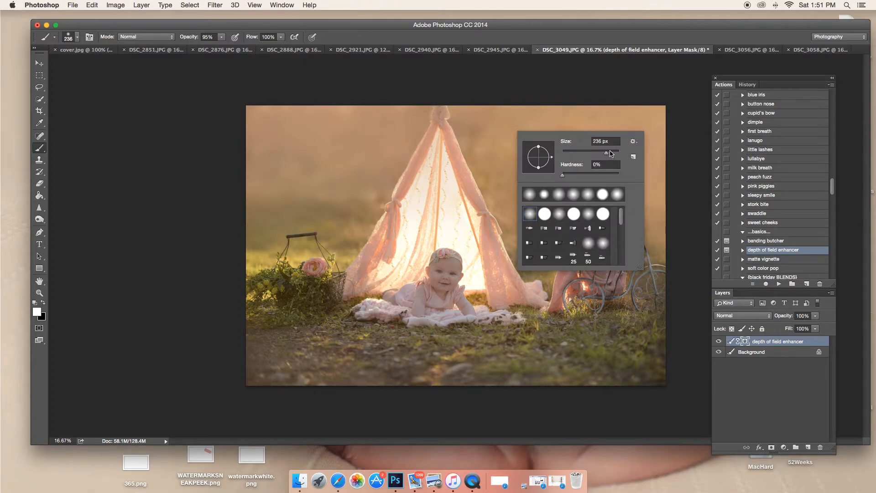
left_click_drag(521, 104, 666, 153)
mouse_move(287, 123)
left_mouse_down()
mouse_move(274, 122)
mouse_move(337, 146)
mouse_move(235, 196)
mouse_move(236, 126)
left_mouse_up()
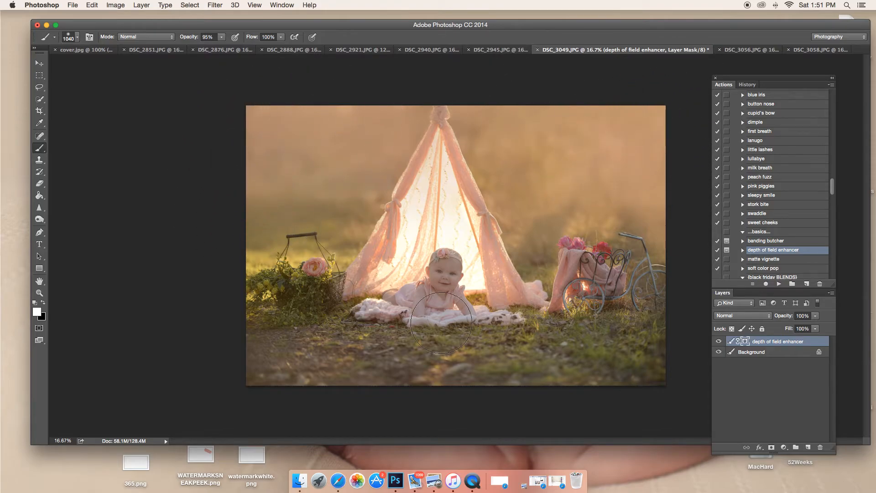
- Paint the enhancer mask along the photo's lower edge, lowering the brush opacity to 4% for the foreground grass
left_click_drag(223, 345, 223, 345)
mouse_move(660, 416)
left_mouse_down()
mouse_move(697, 348)
mouse_move(694, 319)
mouse_move(581, 412)
left_mouse_up()
left_click(220, 37)
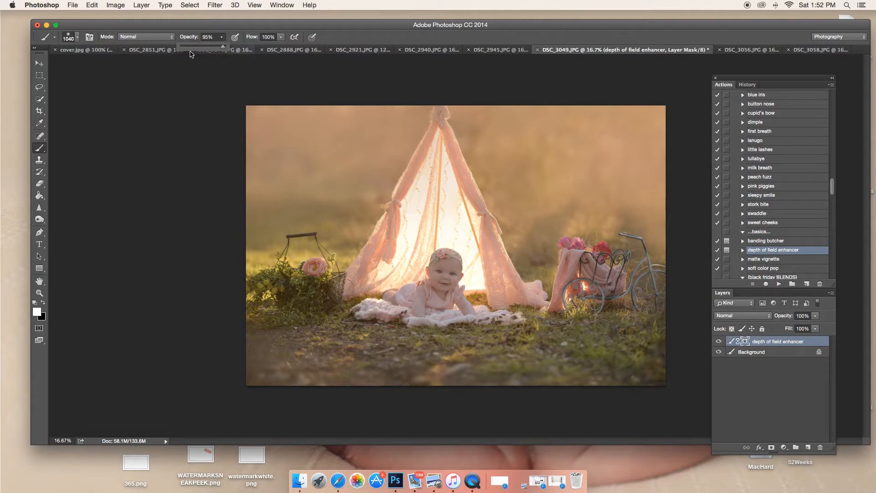
mouse_move(226, 376)
left_mouse_down()
mouse_move(340, 406)
mouse_move(670, 370)
mouse_move(560, 379)
mouse_move(491, 366)
mouse_move(615, 357)
left_mouse_up()
mouse_move(524, 361)
left_mouse_down()
mouse_move(661, 365)
mouse_move(634, 394)
mouse_move(529, 373)
mouse_move(283, 372)
left_mouse_up()
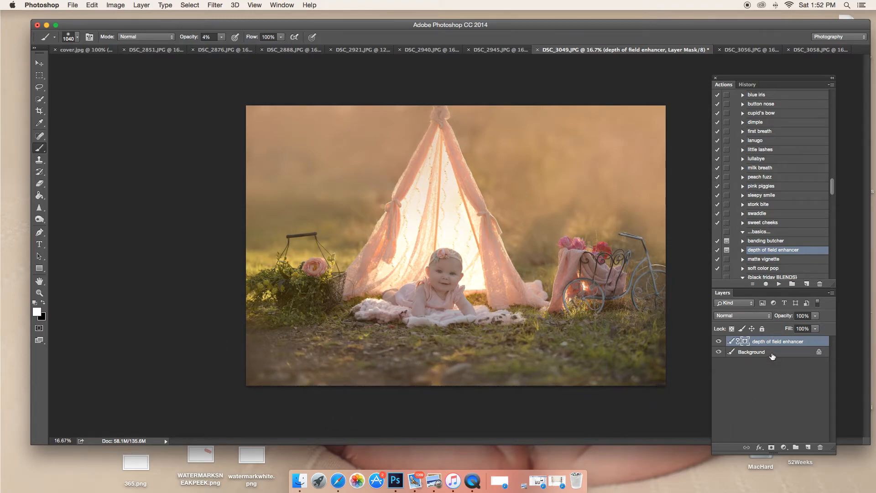
- Flatten the depth of field enhancer layer into the background and check the photo up close
right_click(772, 356)
left_click(798, 423)
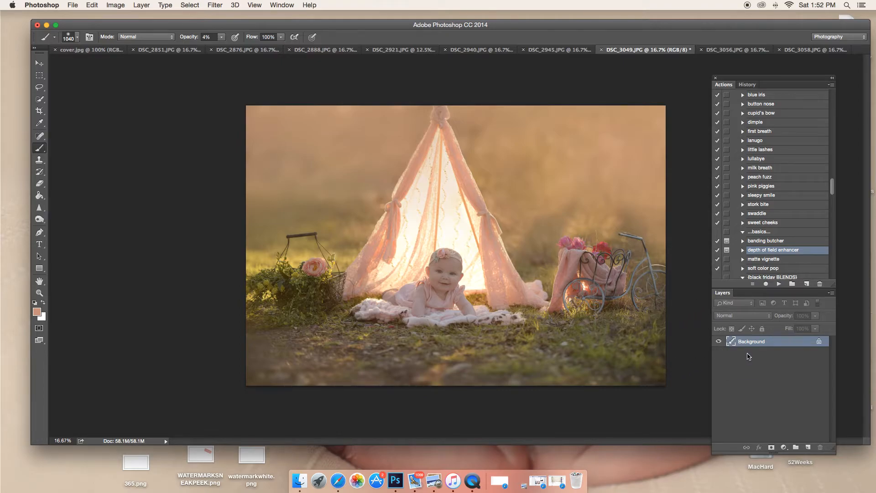
key("super+equal")
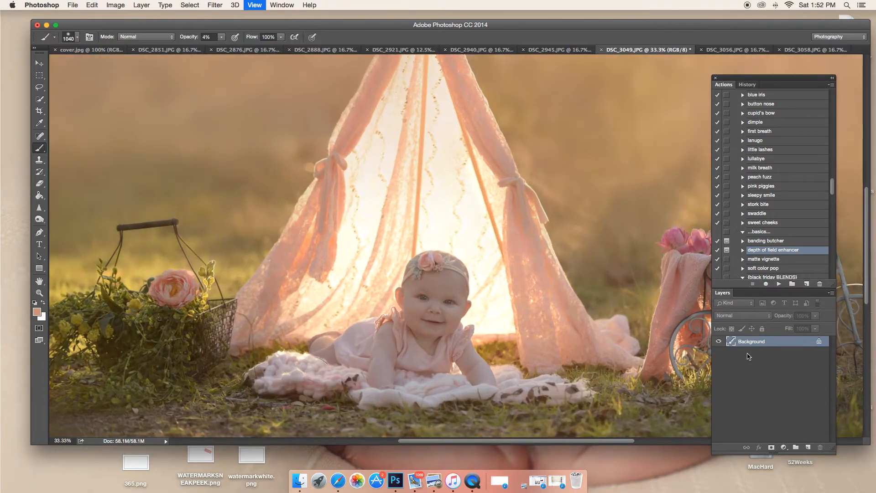
key("super+minus")
key("super+minus")
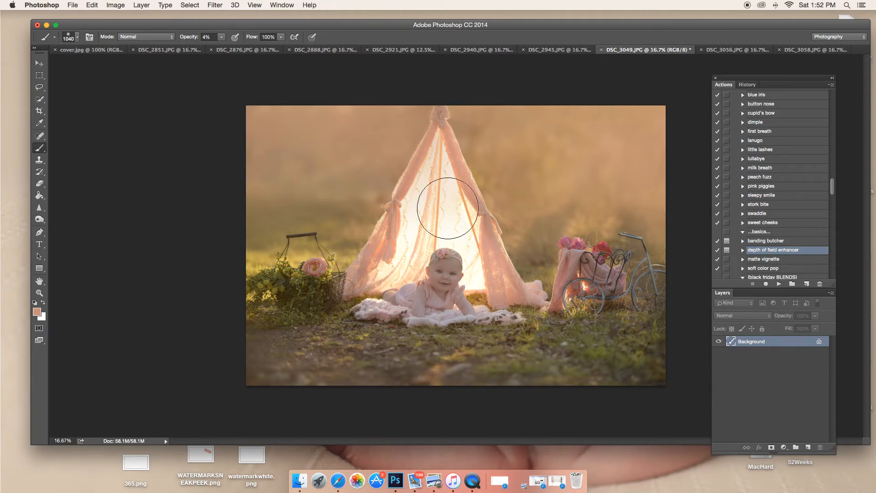
- Run the Natural Skin Smoother action from the Greater Than Gatsby set
scroll(770, 250, "down", 15)
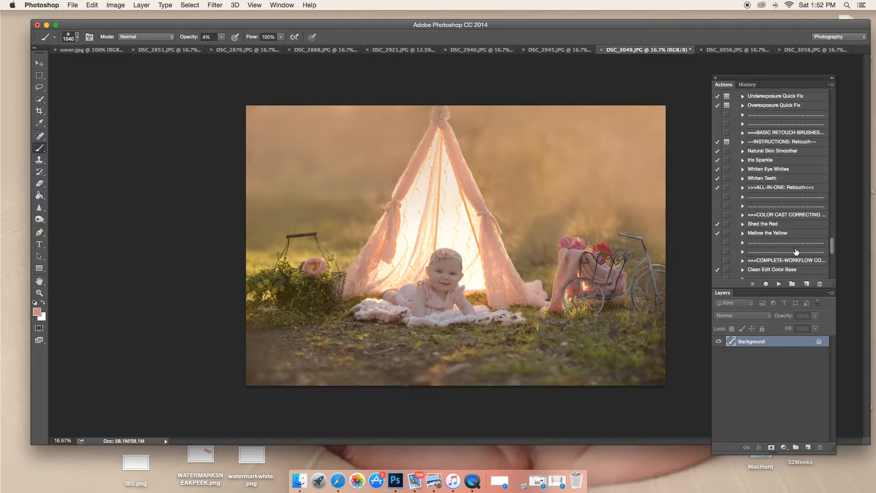
scroll(771, 168, "up", 5)
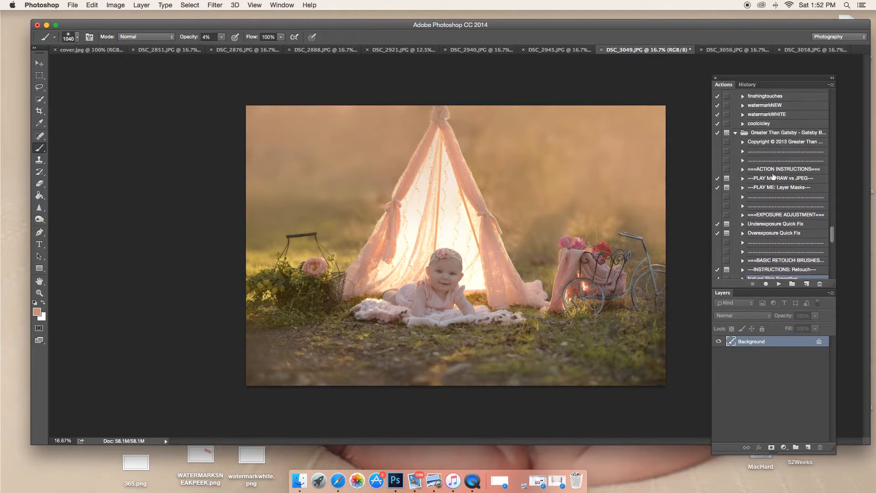
scroll(800, 235, "down", 3)
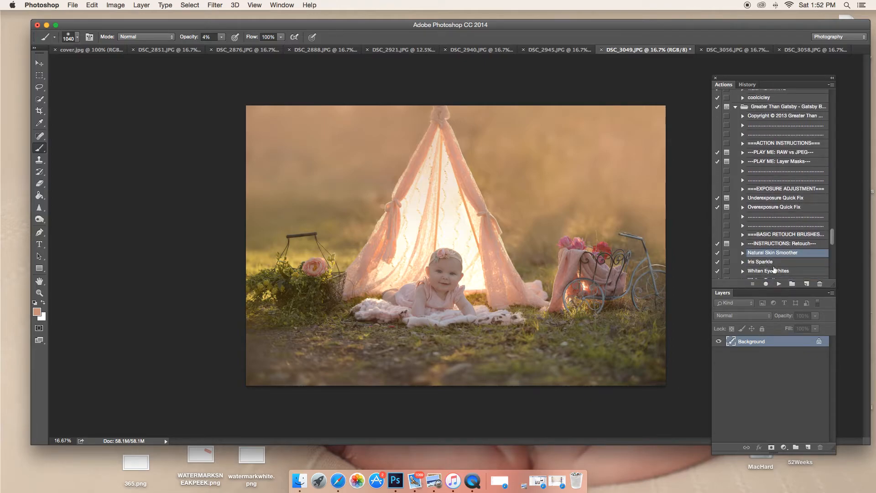
left_click(779, 284)
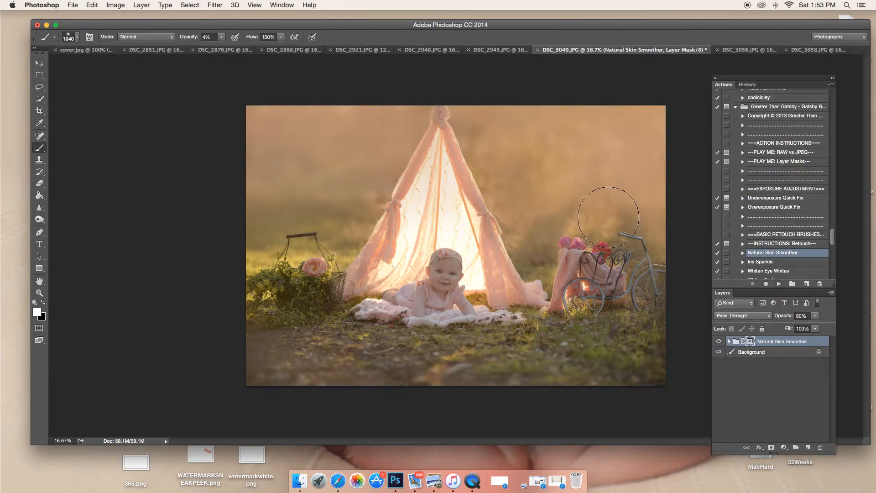
- Paint the skin smoothing onto the baby's forehead with a 95 px soft brush at 65% opacity
key("super+equal")
key("super+equal")
key("super+equal")
key("super+equal")
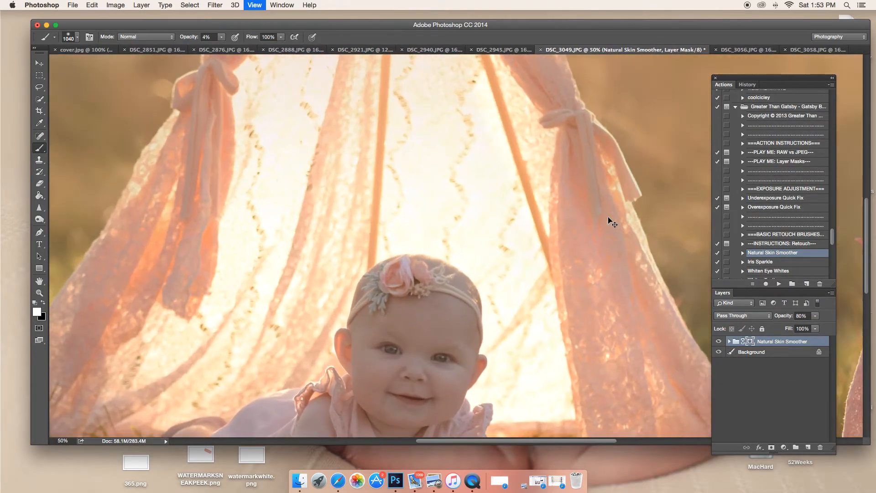
key("super+equal")
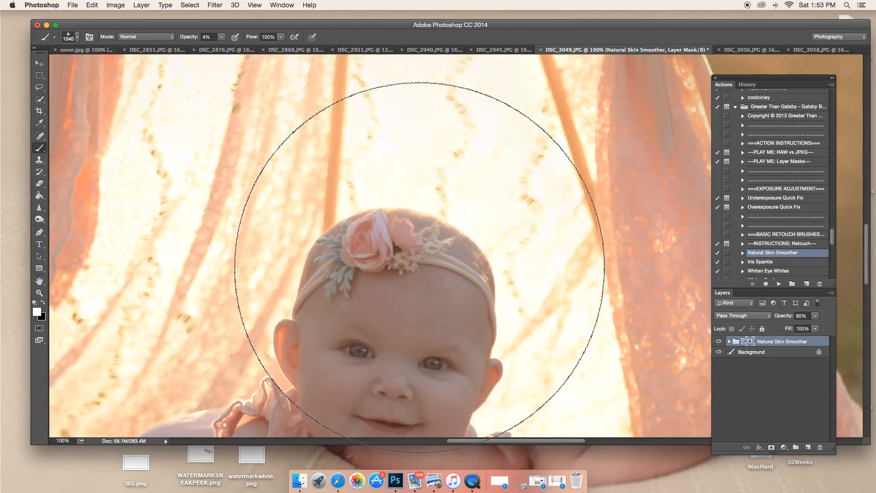
scroll(420, 268, "down", 5)
right_click(473, 246)
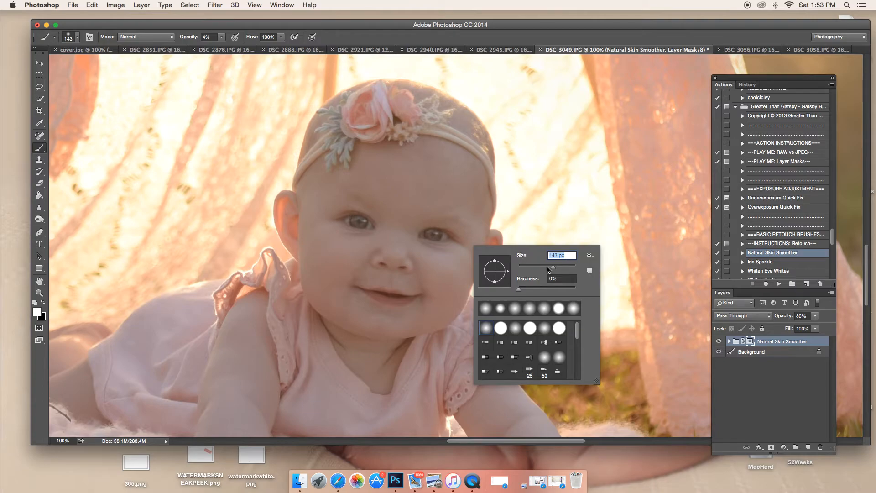
left_click(221, 37)
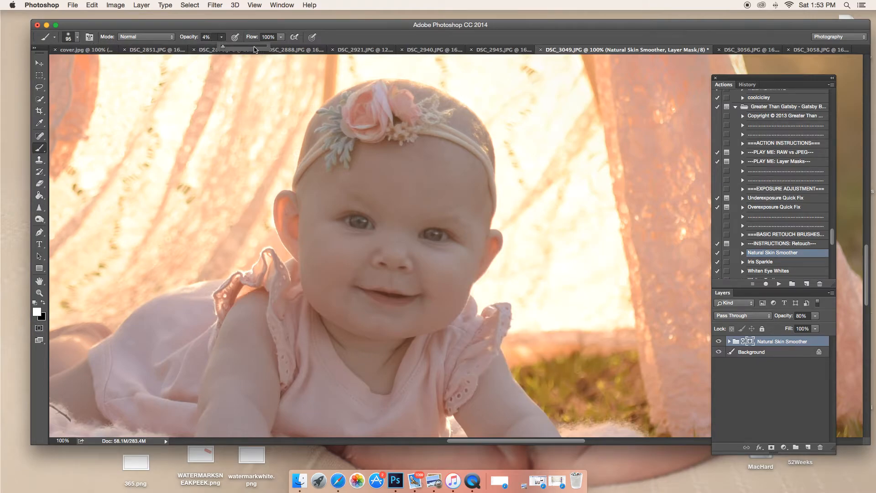
left_click_drag(251, 48, 246, 49)
mouse_move(411, 172)
left_mouse_down()
mouse_move(406, 209)
mouse_move(451, 198)
mouse_move(379, 183)
mouse_move(450, 177)
mouse_move(387, 165)
mouse_move(478, 187)
mouse_move(394, 186)
left_mouse_up()
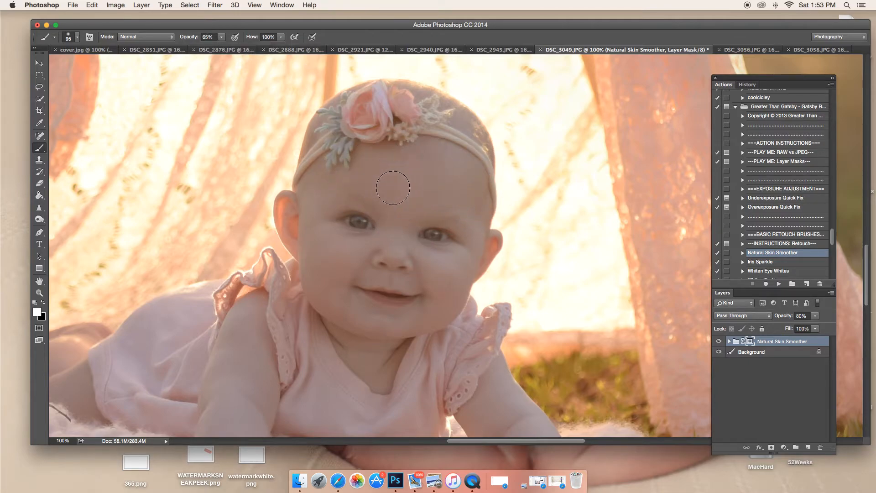
- Smooth the skin around the baby's eyes, cheeks, chin and mouth, reducing the brush to 52 px and finally 38 px
right_click(429, 200)
left_click_drag(493, 222, 488, 222)
mouse_move(319, 228)
left_mouse_down()
mouse_move(322, 278)
mouse_move(369, 261)
mouse_move(369, 246)
mouse_move(338, 246)
mouse_move(325, 236)
mouse_move(319, 263)
mouse_move(310, 256)
mouse_move(337, 296)
mouse_move(383, 322)
mouse_move(444, 314)
mouse_move(451, 265)
mouse_move(422, 252)
mouse_move(442, 258)
left_mouse_up()
right_click(456, 261)
left_click_drag(517, 285, 514, 285)
left_click(418, 250)
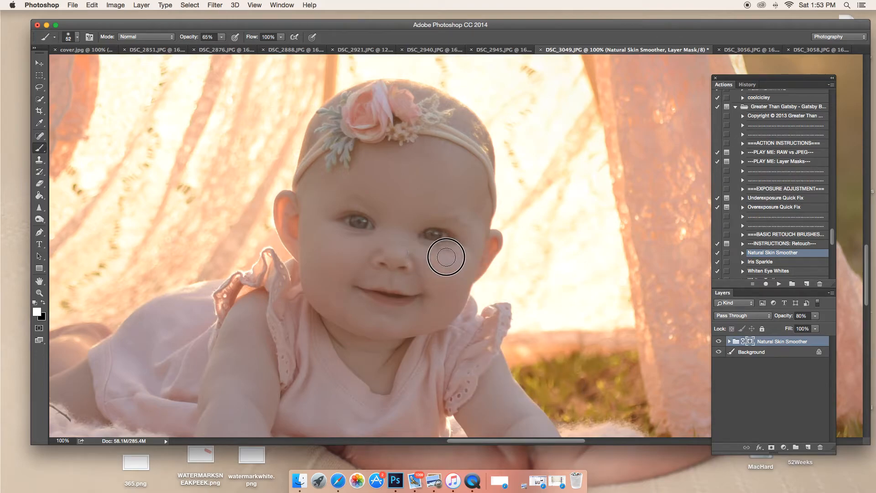
mouse_move(445, 306)
left_mouse_down()
mouse_move(458, 271)
mouse_move(382, 242)
mouse_move(395, 213)
mouse_move(424, 195)
mouse_move(411, 186)
mouse_move(339, 188)
left_mouse_up()
mouse_move(323, 261)
left_mouse_down()
mouse_move(349, 261)
mouse_move(349, 273)
left_mouse_up()
right_click(411, 222)
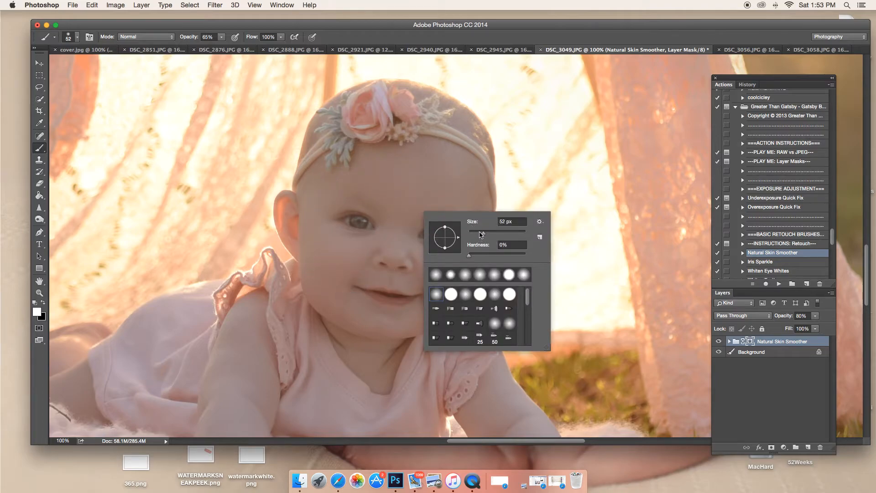
left_click(382, 279)
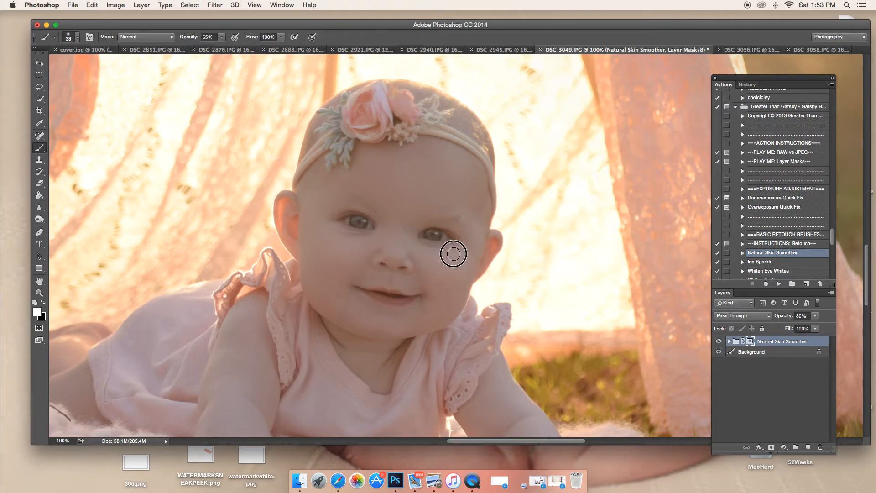
- Toggle the Natural Skin Smoother group to compare the result, and set its opacity to 63%
left_click(719, 342)
left_click(719, 341)
left_click(719, 341)
left_click(719, 341)
left_click(719, 341)
left_click(720, 341)
left_click(815, 316)
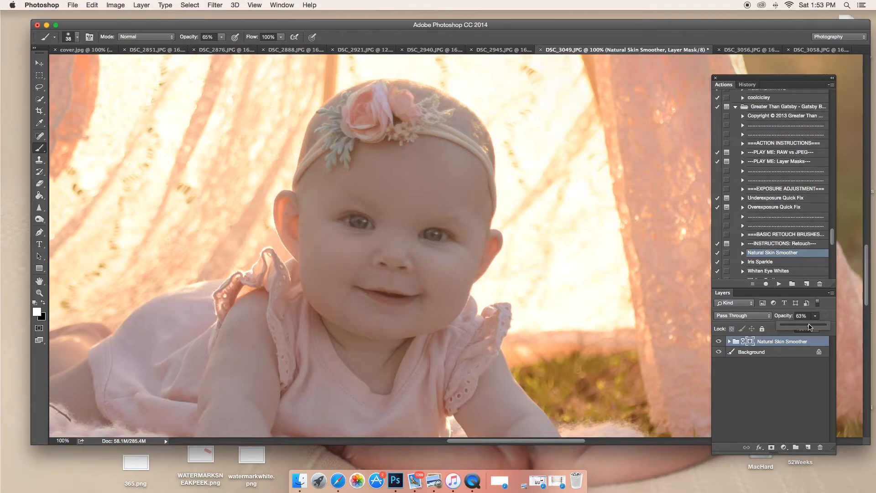
- Paint the smoothing off the baby's nose in black and flatten the image
left_click(44, 303)
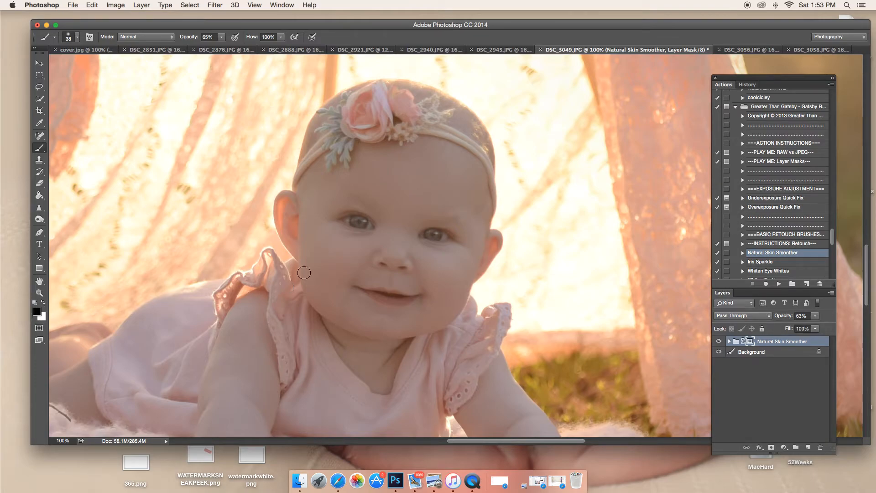
left_click_drag(377, 258, 403, 260)
right_click(756, 355)
left_click(785, 421)
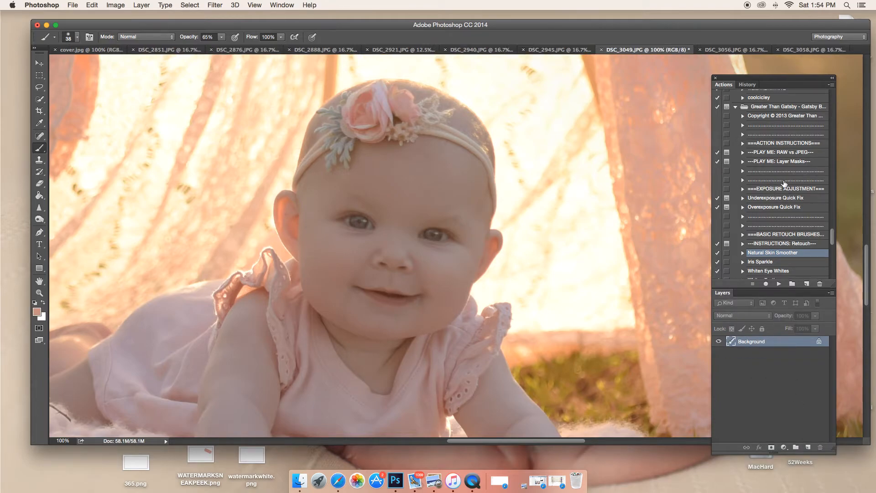
- Run the Whiten Eye Whites action from the basic retouch brushes
scroll(791, 210, "down", 1)
scroll(807, 237, "down", 3)
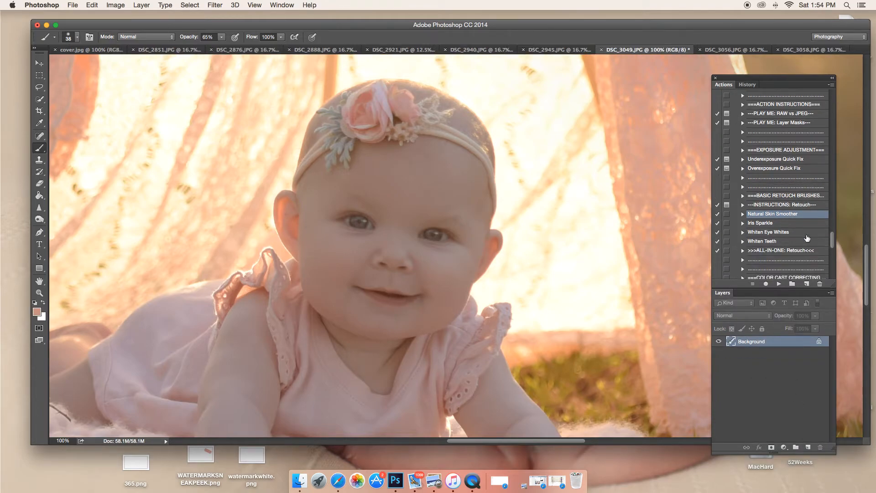
left_click(767, 223)
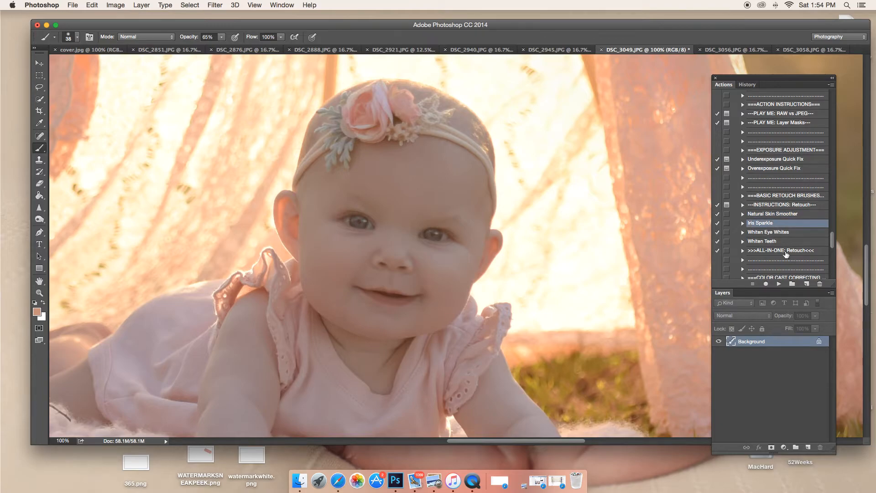
left_click(766, 233)
left_click(779, 284)
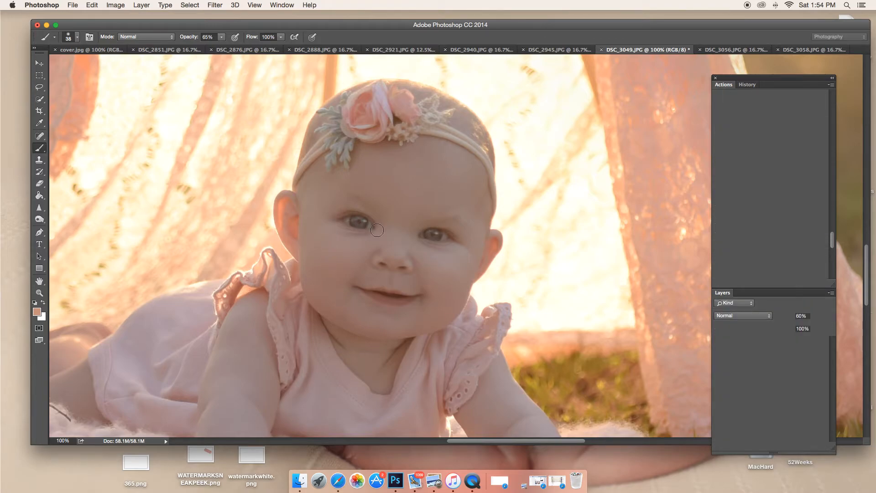
- View the eyes at 300%, shrink the brush and paint the whitening mask over the white of one eye at 65% opacity
right_click(465, 244)
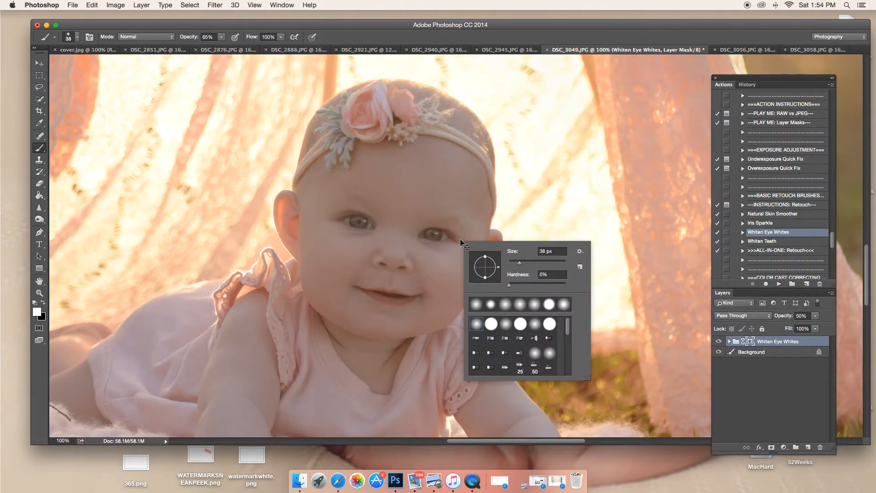
left_click(776, 354)
left_click(779, 343)
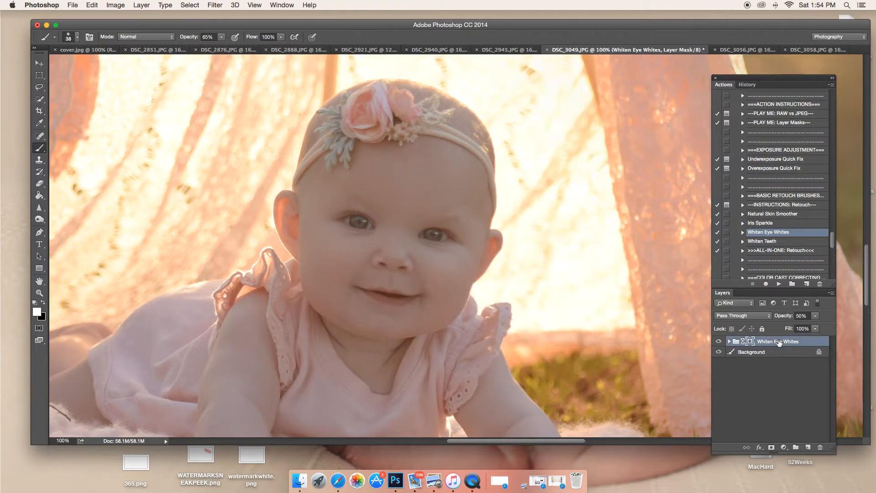
scroll(451, 246, "up", 2)
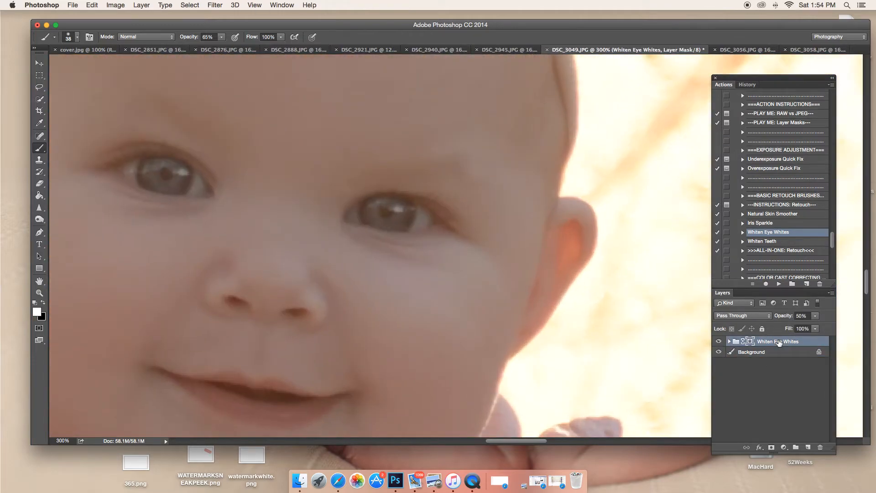
right_click(400, 238)
mouse_move(476, 280)
left_mouse_down()
mouse_move(407, 214)
mouse_move(454, 248)
left_mouse_up()
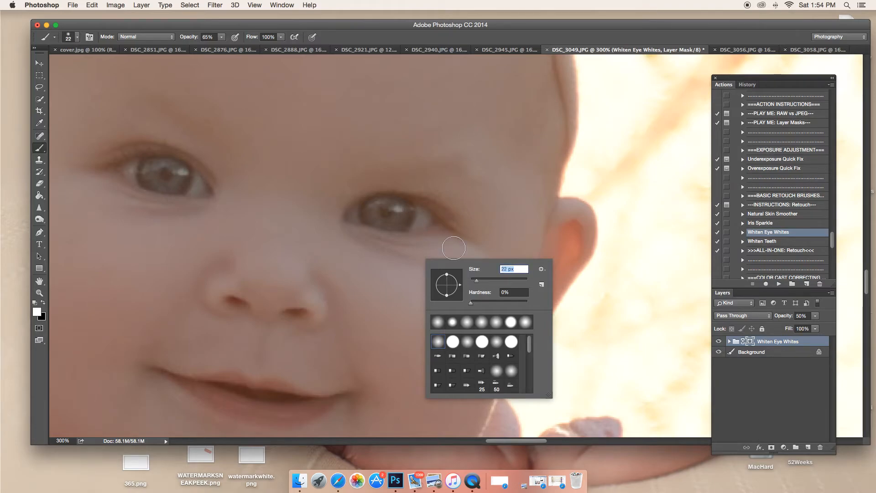
left_click_drag(474, 283, 473, 281)
left_click_drag(417, 229, 423, 221)
- Set the whitening brush to 7 px size, 35% hardness and 30% opacity
left_click(222, 36)
right_click(426, 223)
left_click(504, 266)
left_click_drag(482, 266, 496, 266)
left_click(500, 232)
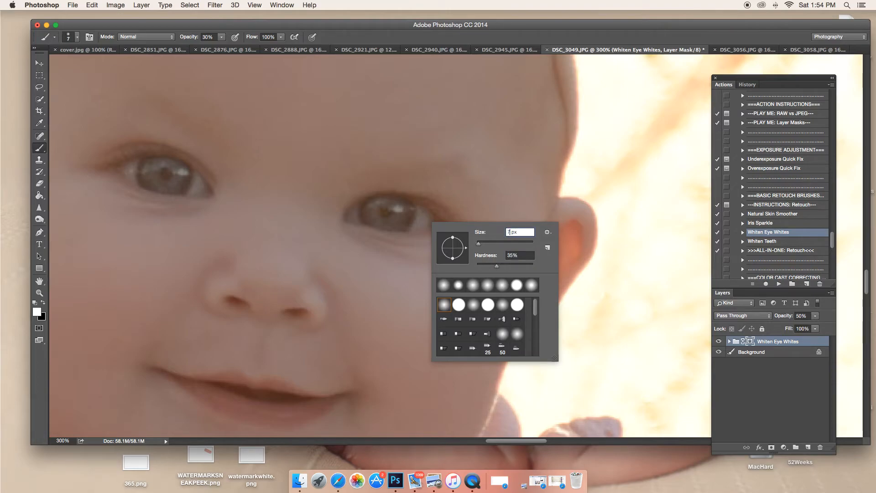
key("Return")
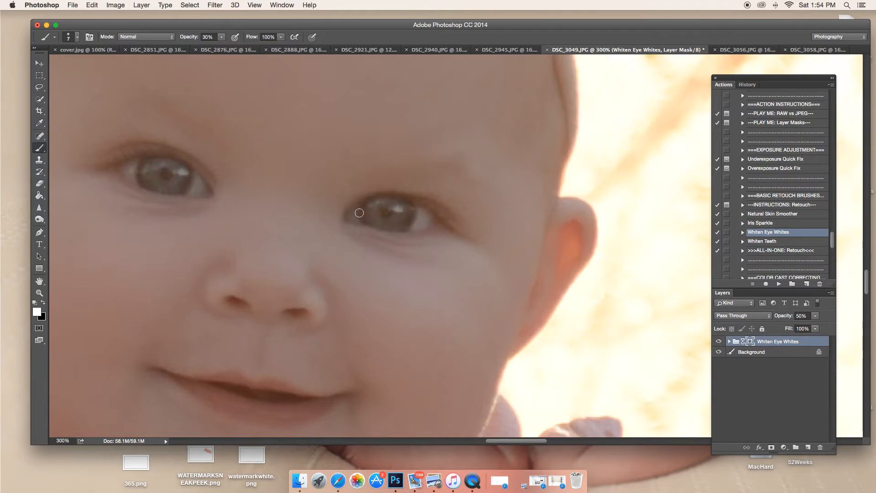
- Paint the whitening mask over the whites of both eyes, raising the brush opacity from 30% to 50%
left_click_drag(352, 217, 352, 217)
mouse_move(197, 184)
left_mouse_down()
mouse_move(194, 193)
mouse_move(203, 193)
mouse_move(198, 181)
mouse_move(187, 189)
mouse_move(200, 182)
left_mouse_up()
mouse_move(133, 165)
left_mouse_down()
mouse_move(129, 174)
mouse_move(122, 165)
left_mouse_up()
left_click(221, 37)
left_click_drag(123, 168, 131, 168)
mouse_move(418, 216)
left_mouse_down()
mouse_move(431, 223)
mouse_move(418, 212)
mouse_move(415, 225)
left_mouse_up()
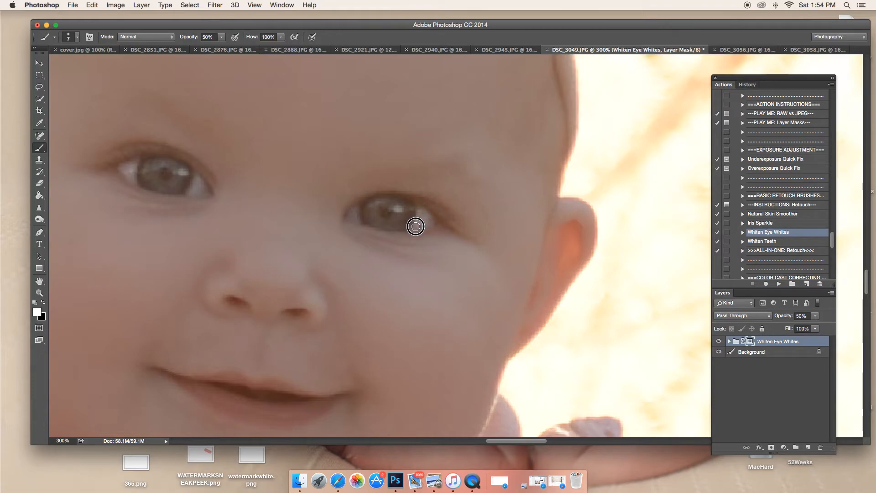
left_click_drag(354, 213, 354, 217)
mouse_move(190, 191)
left_mouse_down()
mouse_move(205, 189)
mouse_move(192, 190)
left_mouse_up()
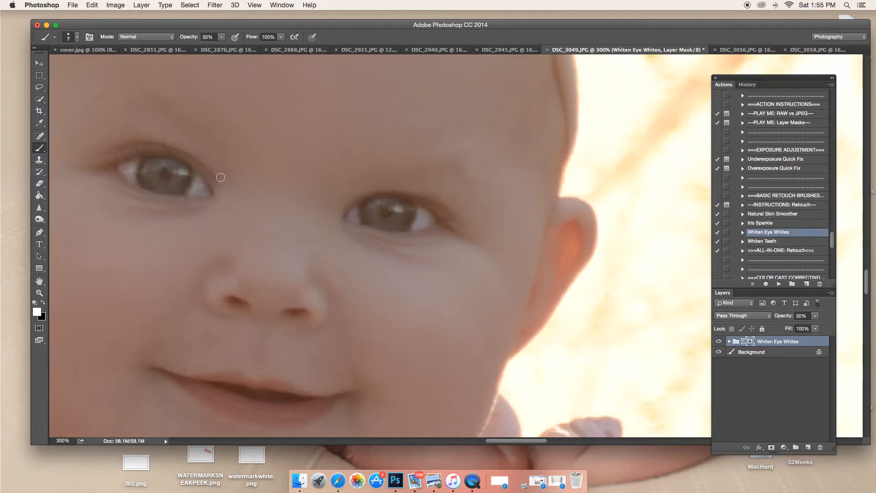
- Compare the photo with and without the Whiten Eye Whites group at 50% zoom
key("super+minus")
key("super+minus")
key("super+minus")
key("super+minus")
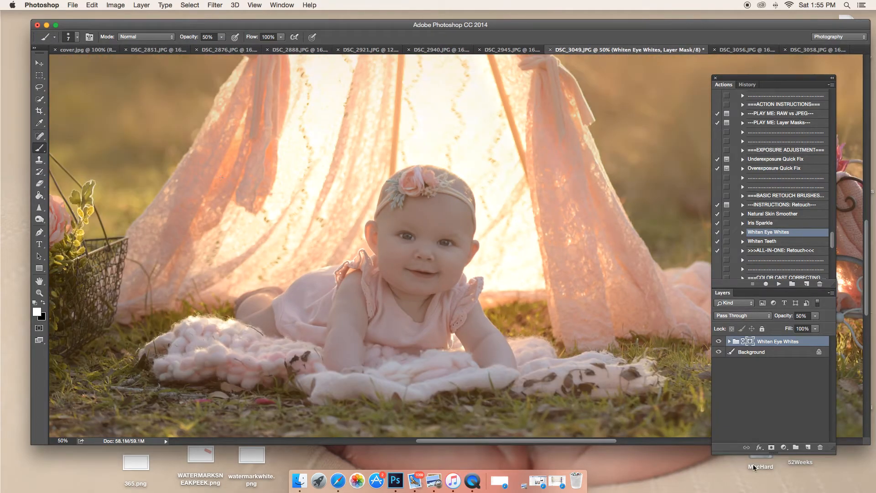
left_click(720, 342)
left_click(719, 342)
left_click(720, 342)
left_click(720, 342)
- Flatten the image to merge the Whiten Eye Whites group into the background
right_click(760, 353)
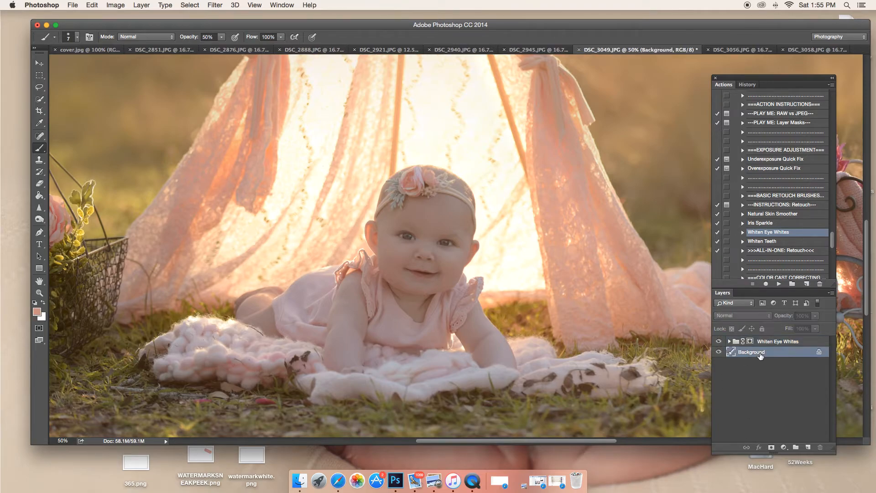
left_click(775, 342)
left_click(799, 342)
left_click(815, 316)
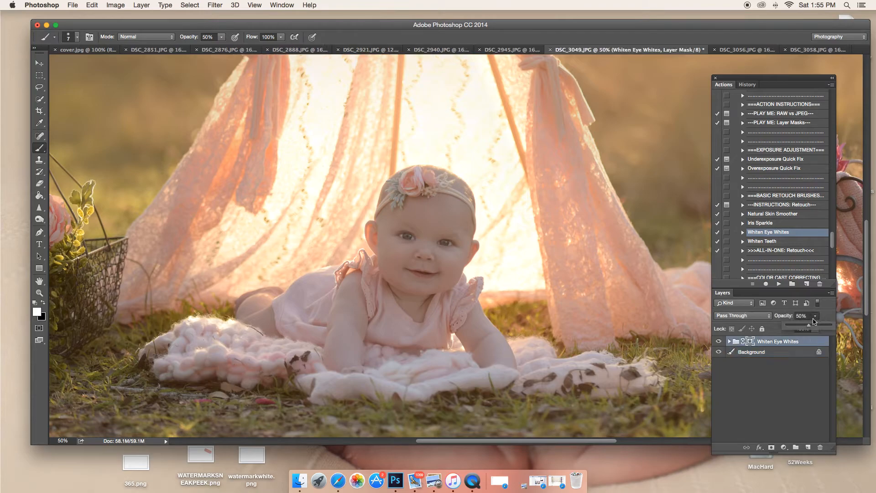
right_click(772, 351)
left_click(799, 419)
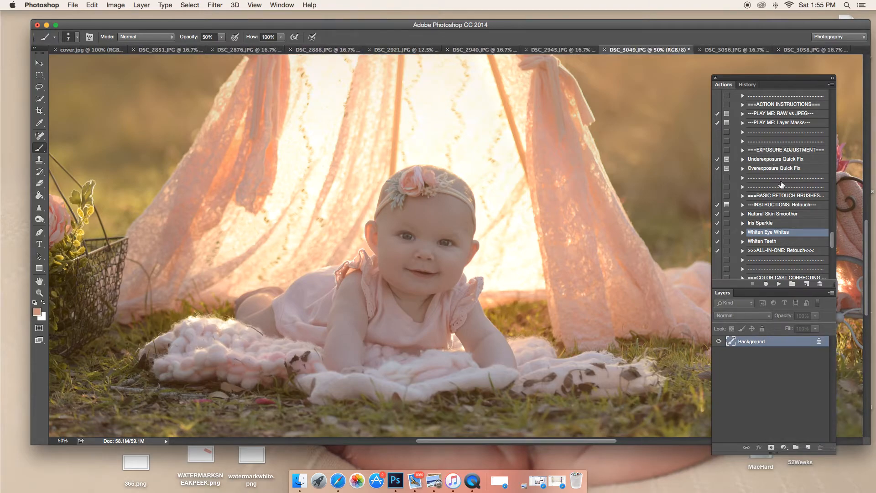
- Find the Detail Brush action among the special tools and brushes and run it
scroll(801, 219, "down", 15)
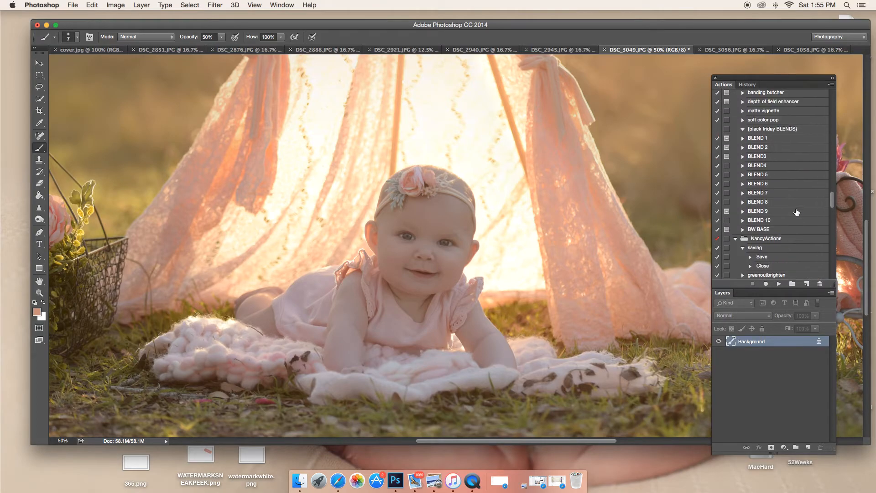
scroll(798, 212, "up", 10)
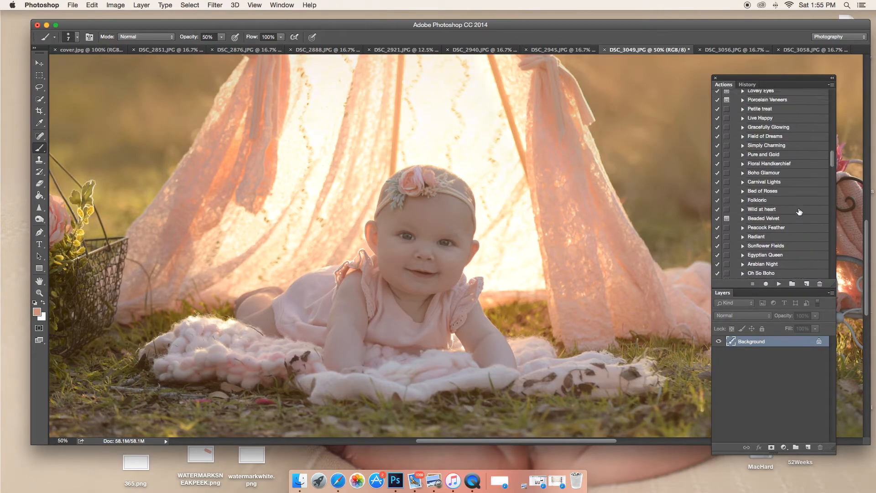
scroll(800, 211, "up", 5)
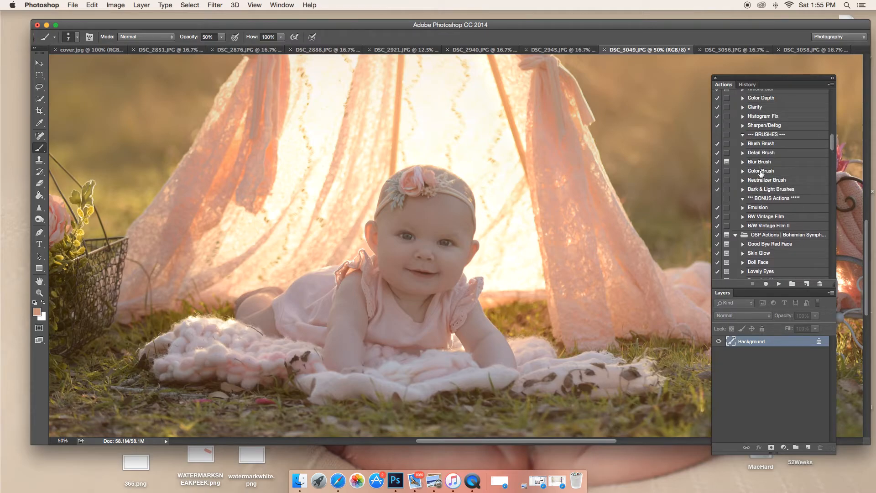
scroll(800, 209, "up", 3)
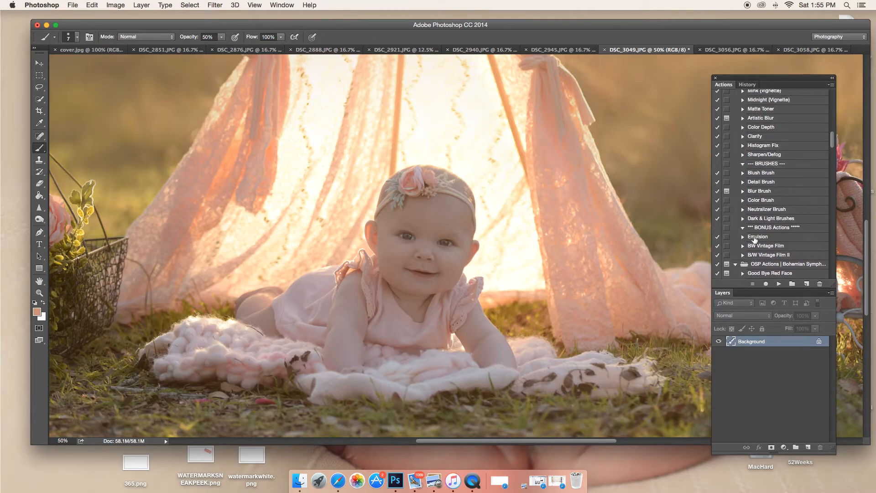
scroll(782, 187, "up", 15)
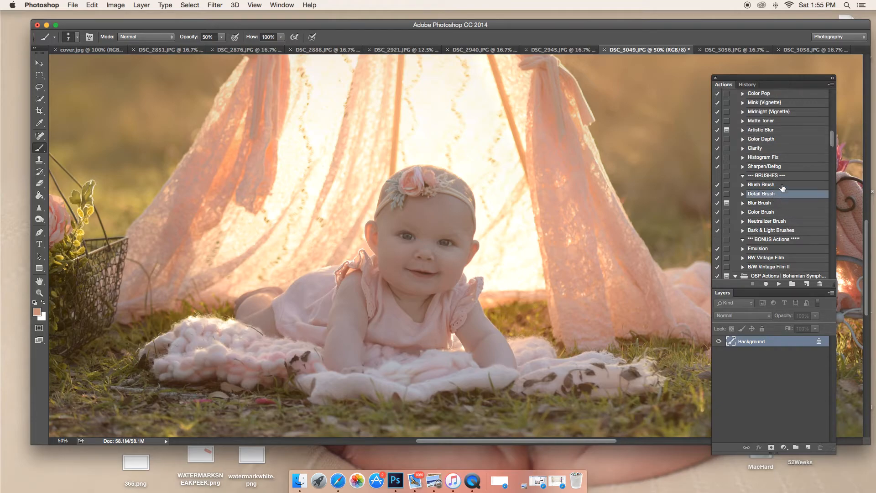
scroll(782, 188, "up", 20)
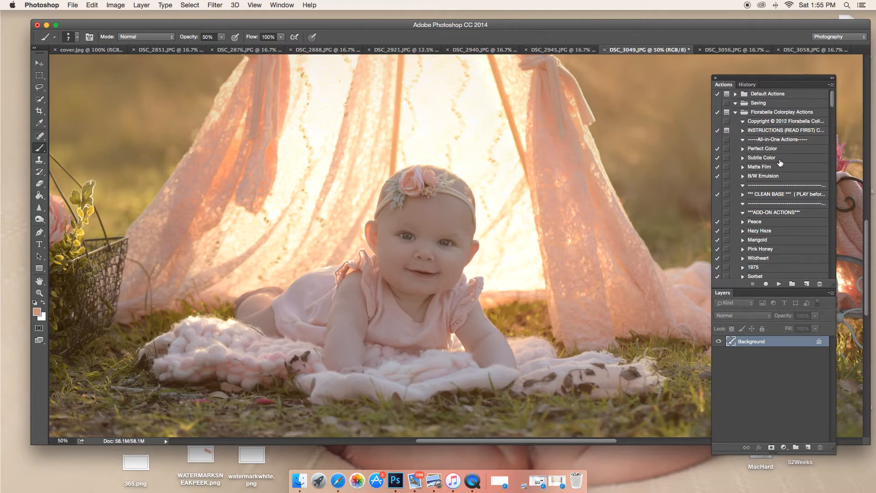
scroll(791, 207, "down", 15)
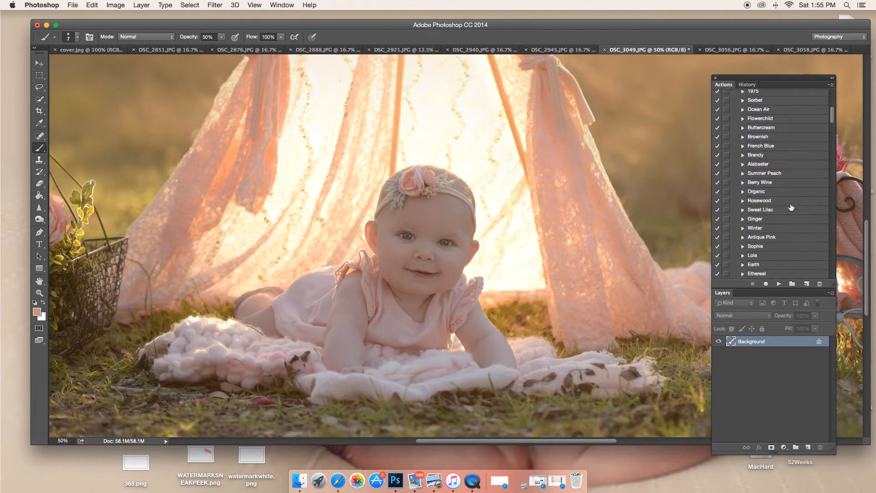
scroll(791, 207, "down", 15)
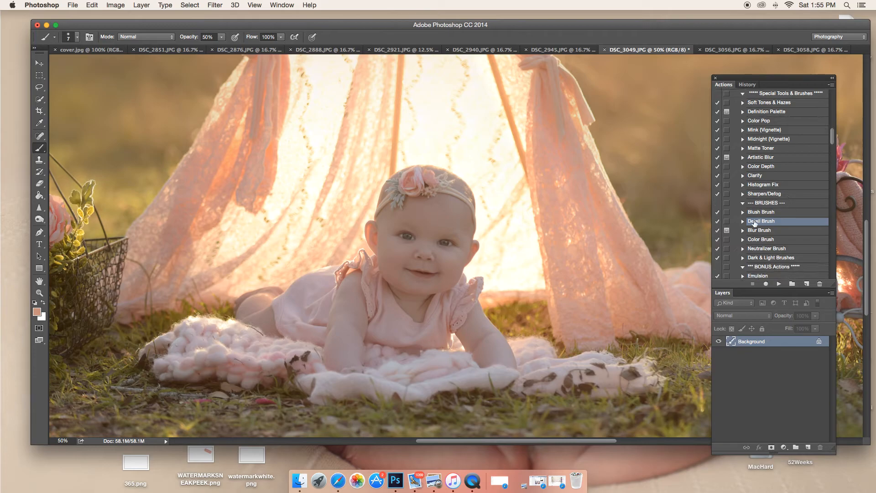
scroll(778, 284, "down", 2)
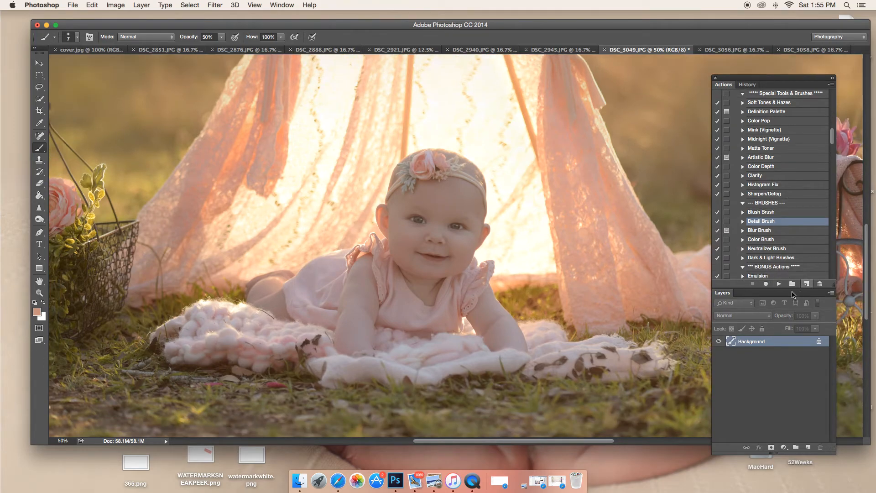
left_click(778, 283)
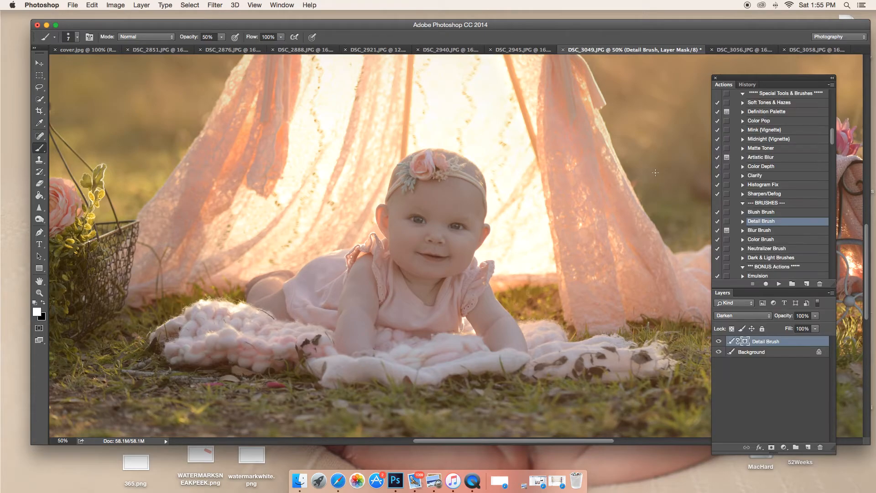
- View the face at 100% and paint the detail mask over both eyes with a 27 px brush at 50% opacity
scroll(488, 235, "left", 2)
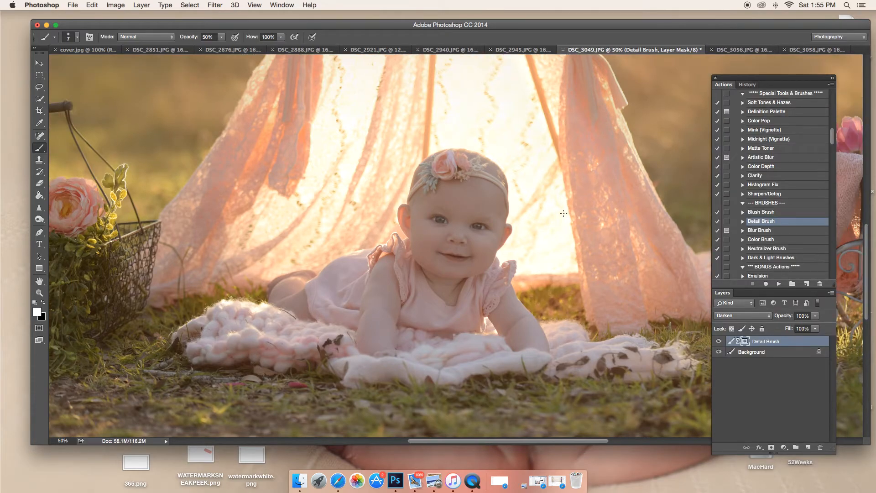
key("super+plus")
key("super+plus")
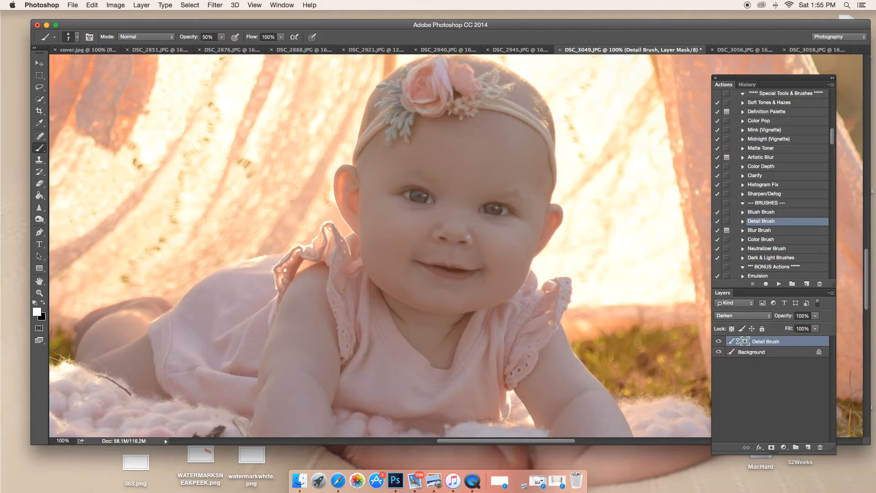
right_click(498, 233)
left_click(567, 254)
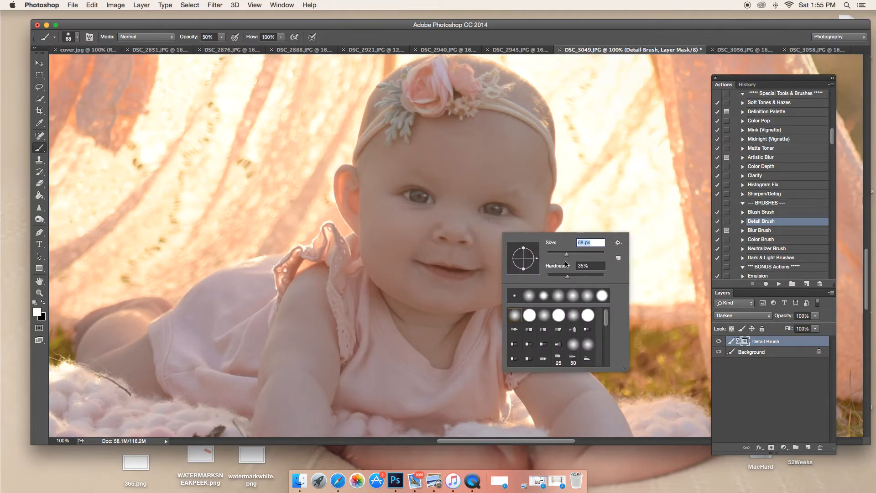
left_click_drag(487, 208, 499, 206)
left_click_drag(405, 201, 421, 198)
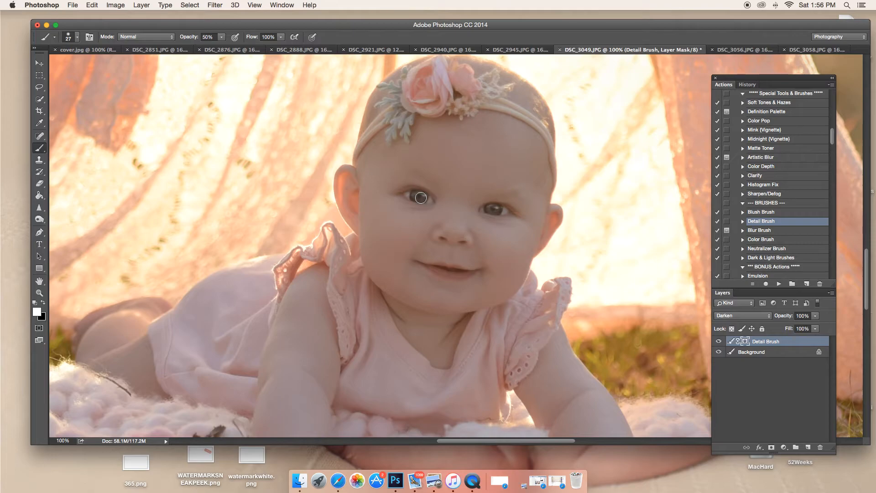
- Reduce the detail brush to 12 px and paint along the upper lash lines of both eyes
right_click(496, 210)
left_click(547, 229)
mouse_move(417, 189)
left_mouse_down()
mouse_move(405, 189)
mouse_move(424, 189)
left_mouse_up()
left_click_drag(516, 211, 505, 204)
- Paint the detail mask over the lips, nose and headband flowers with a 25 px brush at 21% opacity
right_click(460, 266)
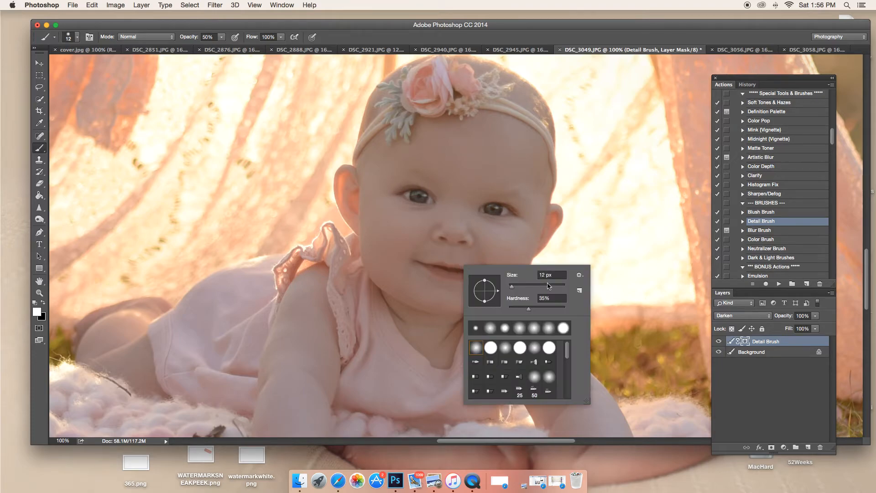
left_click_drag(538, 287, 526, 287)
mouse_move(221, 37)
left_mouse_down()
mouse_move(223, 46)
mouse_move(211, 46)
left_mouse_up()
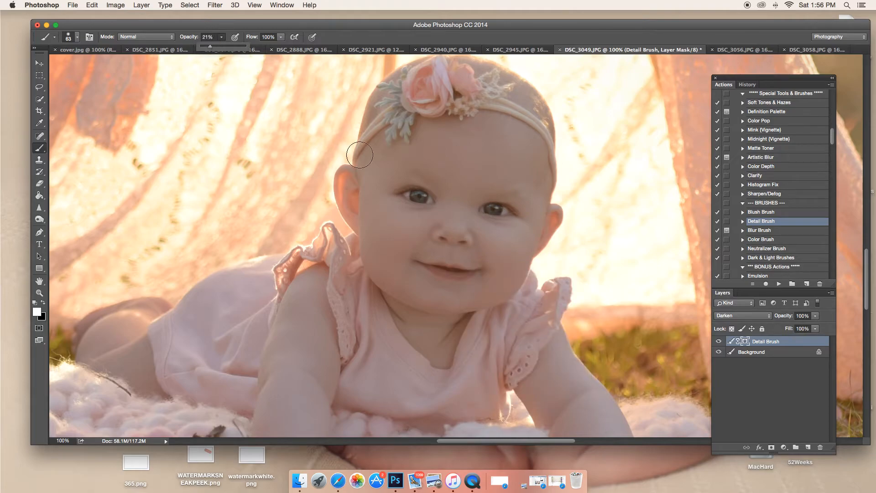
right_click(447, 269)
left_click_drag(508, 291, 429, 266)
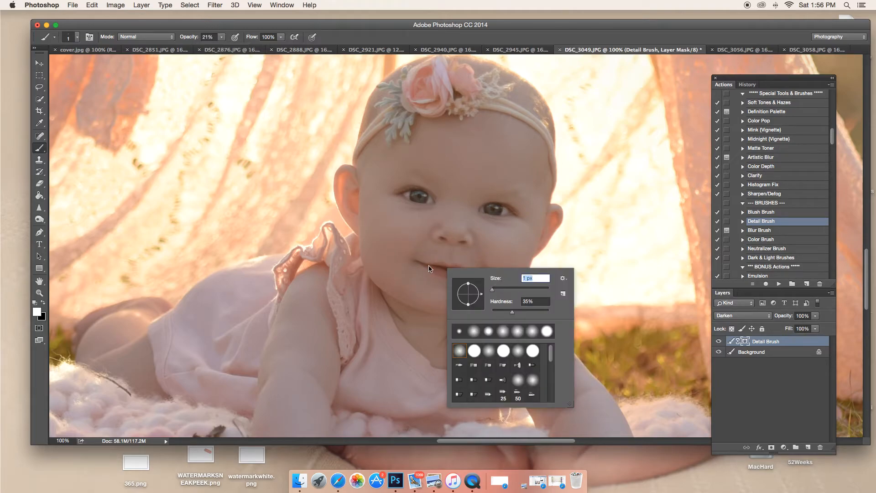
key("Return")
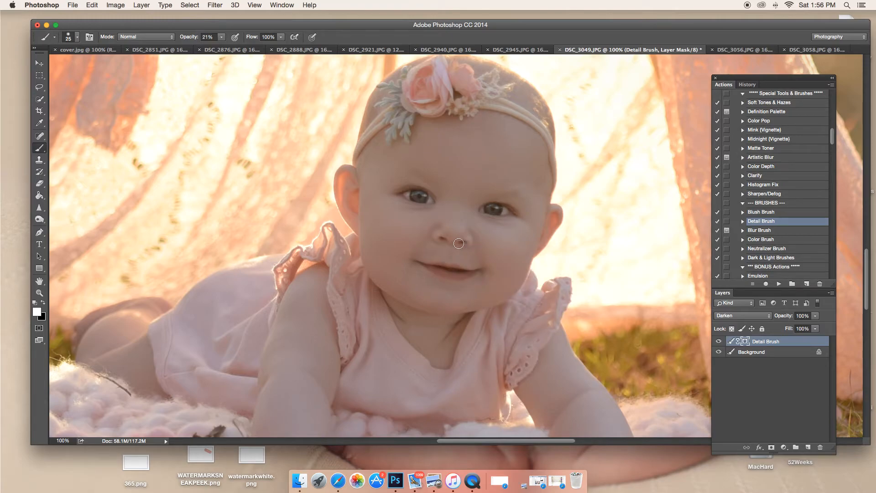
right_click(434, 91)
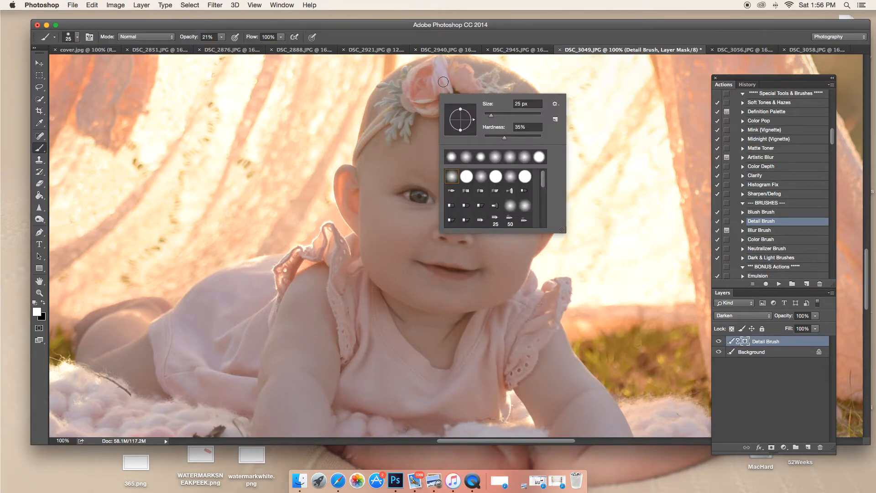
key("Return")
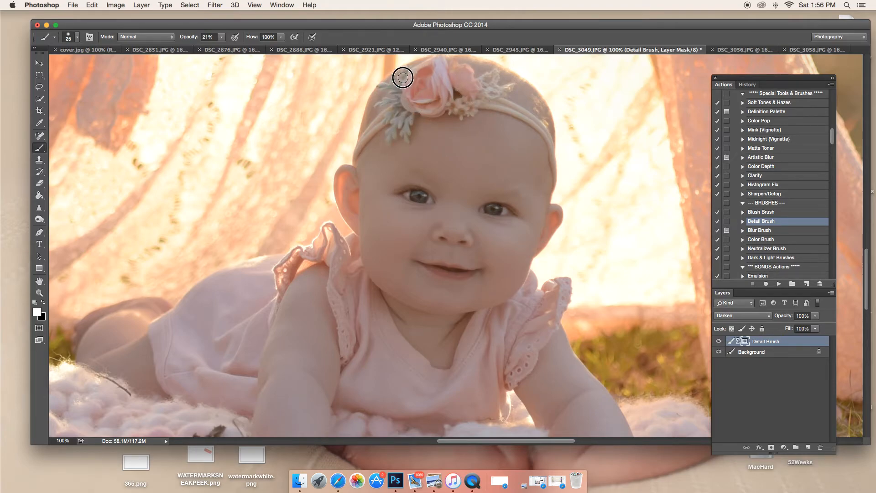
left_click_drag(469, 105, 431, 85)
- Compare the photo with and without the Detail Brush layer, then flatten the image
left_click(720, 342)
left_click(720, 342)
left_click(720, 342)
left_click(720, 342)
right_click(786, 352)
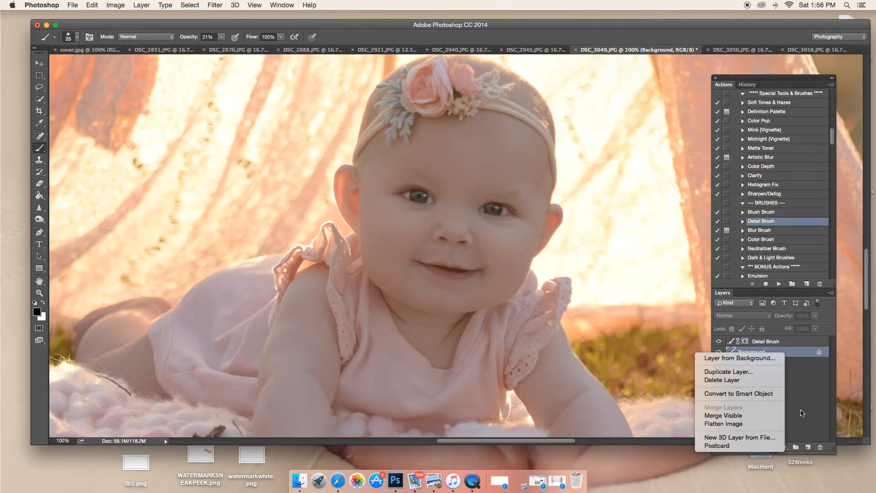
left_click(805, 217)
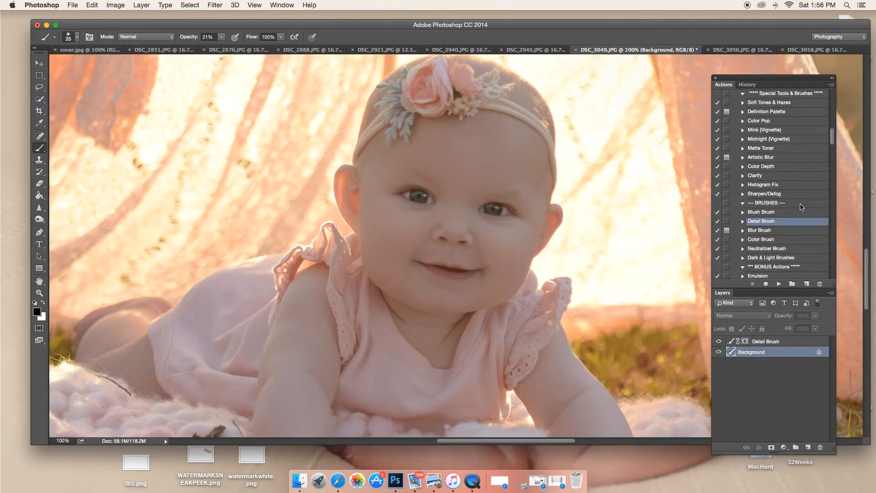
- Run the Blush Brush action and paint both cheeks with an 89 px brush at 7% hardness and 21% opacity
left_click(765, 213)
left_click(778, 284)
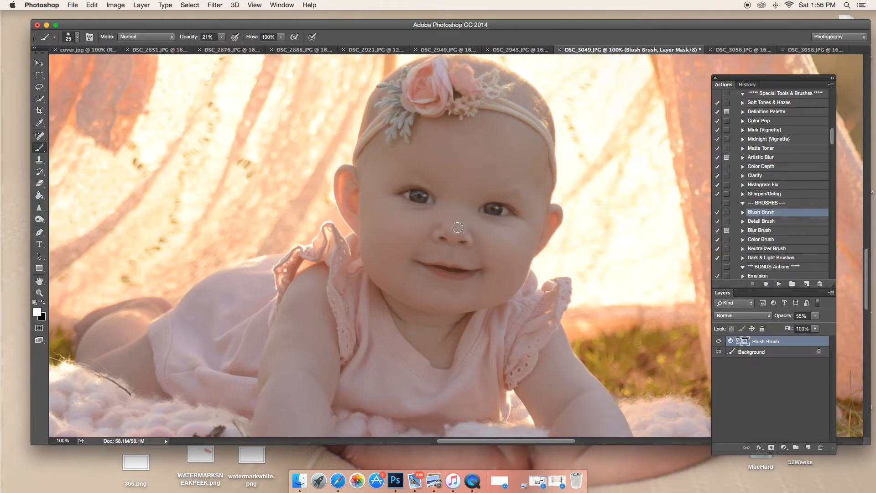
right_click(485, 238)
left_click(560, 258)
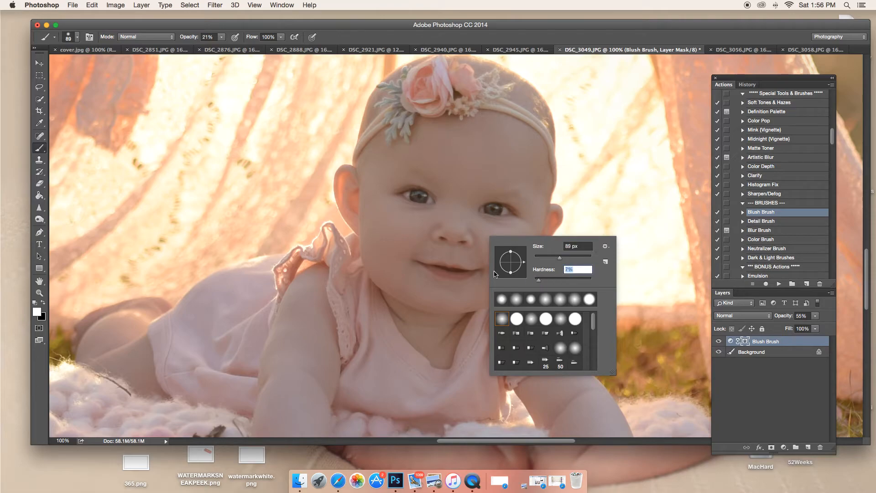
key("Return")
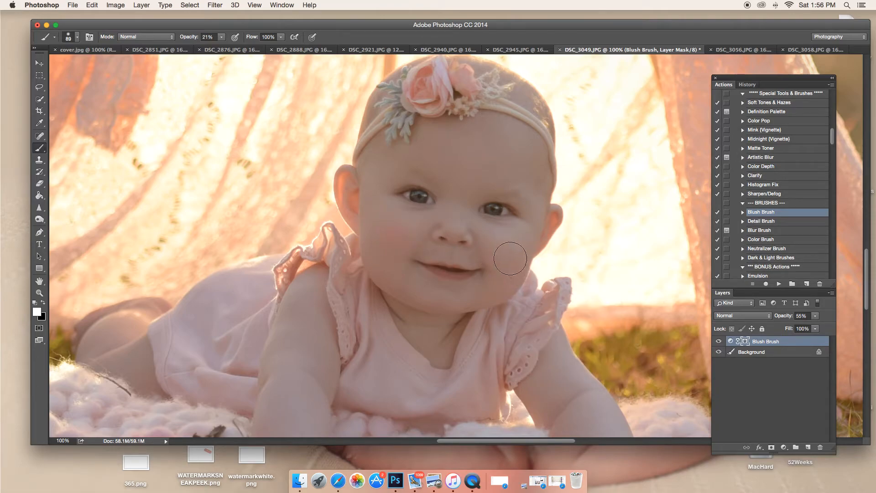
left_click_drag(507, 245, 511, 258)
left_click_drag(383, 226, 382, 239)
- Adjust the Blush Brush layer's opacity after comparing it on and off, and flatten the image
left_click(719, 341)
left_click(719, 342)
left_click(718, 341)
left_click(719, 342)
left_click_drag(817, 319, 759, 316)
right_click(759, 352)
left_click(796, 421)
- Examine the whole edited photo at 16.7% zoom and the baby up close at 66.7%
key("super+minus")
key("super+minus")
key("super+minus")
key("super+minus")
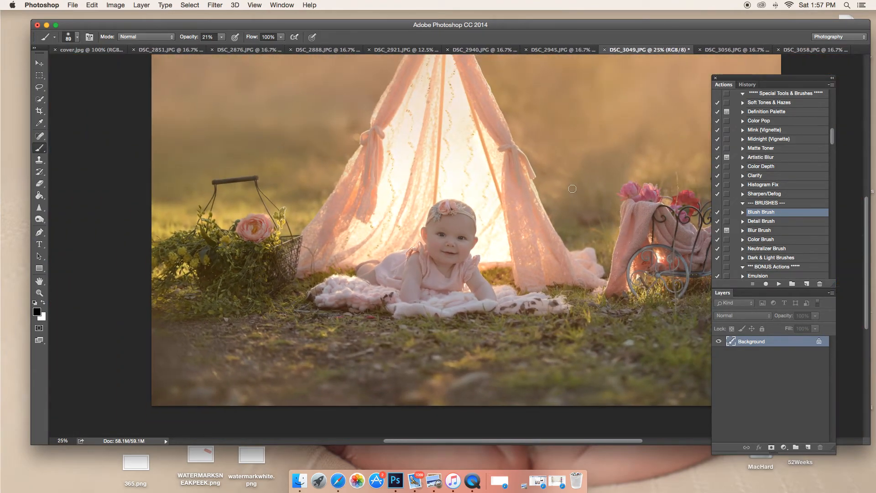
key("super+minus")
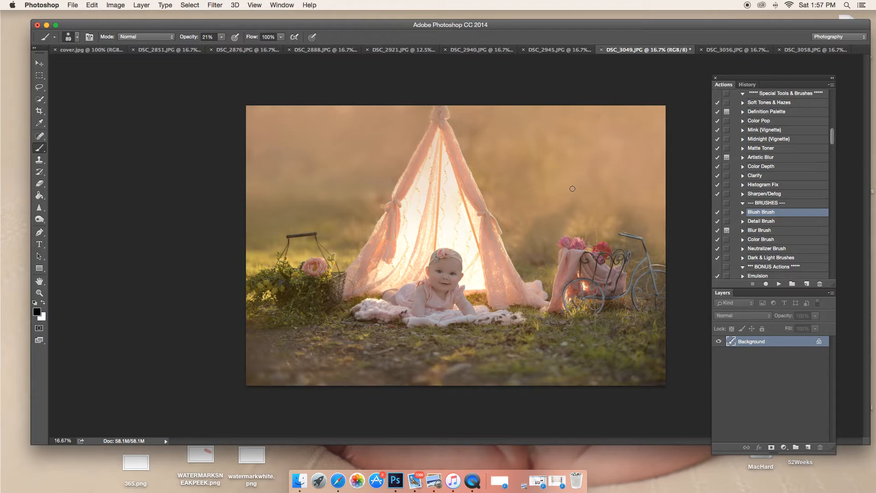
key("super+plus")
key("super+plus")
key("super+plus")
key("super+plus")
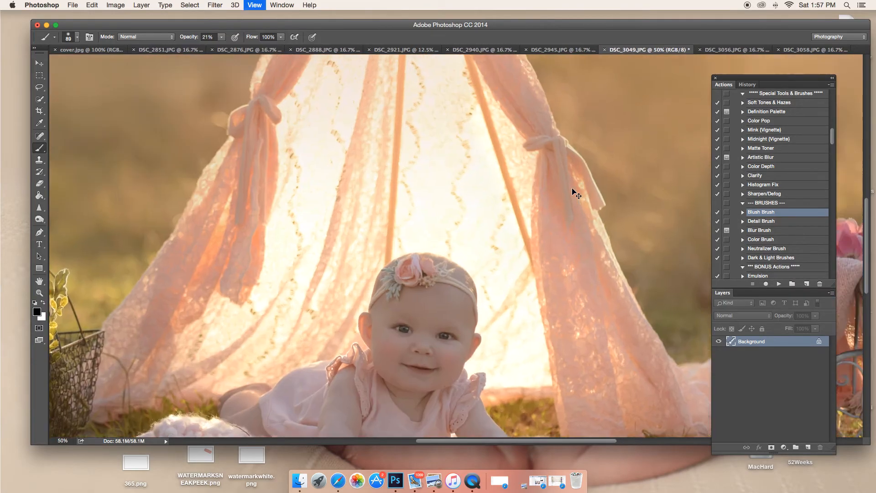
scroll(572, 189, "down", 2)
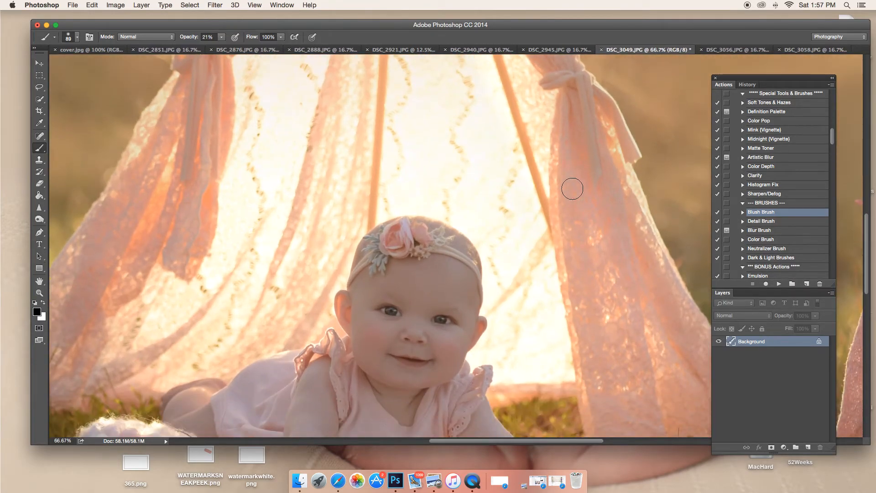
- Run the Sharpen/Defog action and compare the photo with and without its layer
scroll(572, 189, "down", 7)
scroll(572, 189, "up", 1)
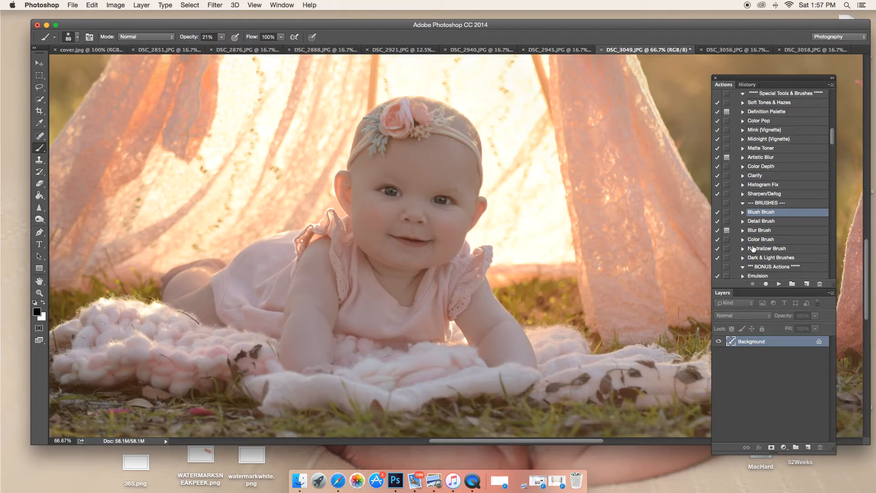
left_click(765, 194)
left_click(780, 284)
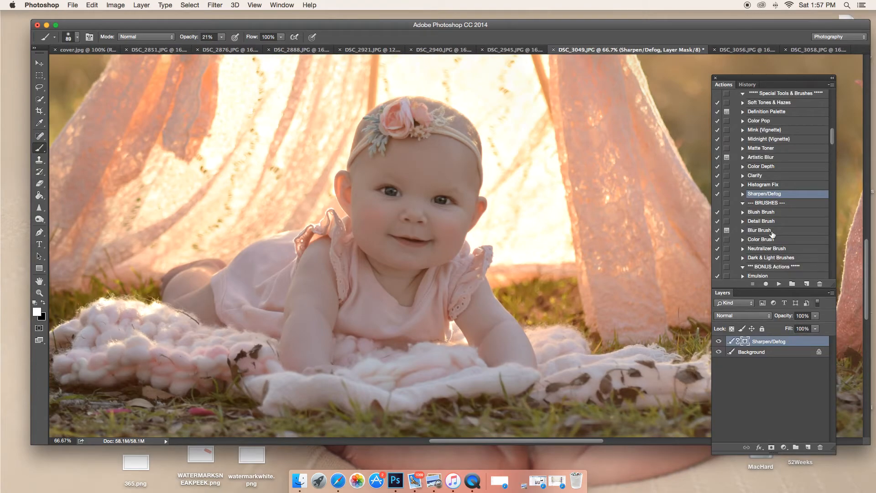
left_click(719, 342)
left_click(719, 342)
left_click(719, 342)
left_click(719, 342)
left_click(719, 341)
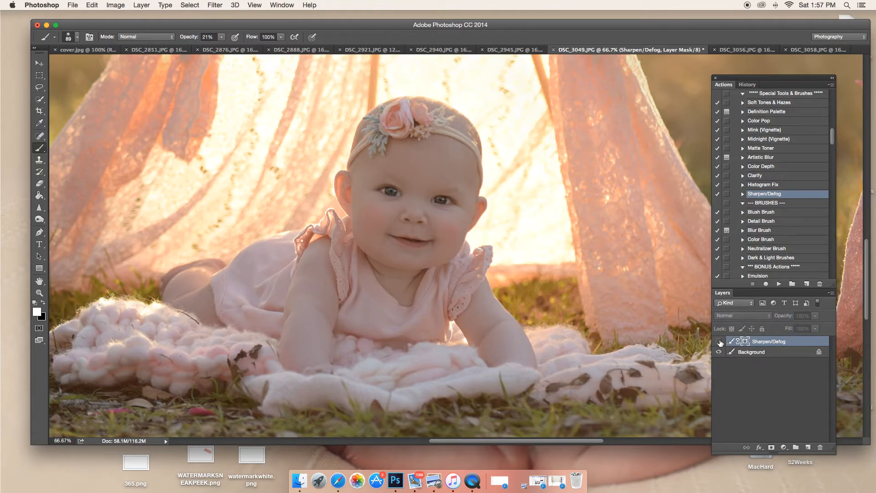
left_click(720, 342)
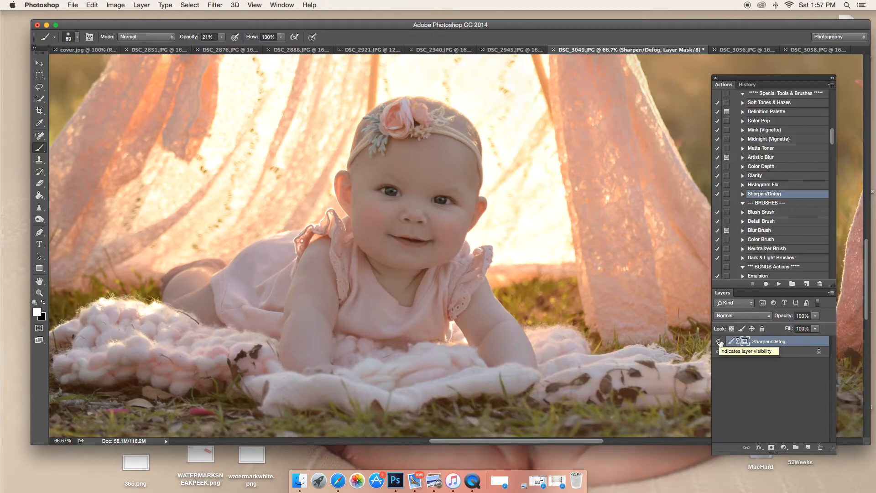
- Examine the sharpened photo as a whole at 16.7% zoom and the baby and blanket at 50%
key("super+minus")
key("super+minus")
key("super+minus")
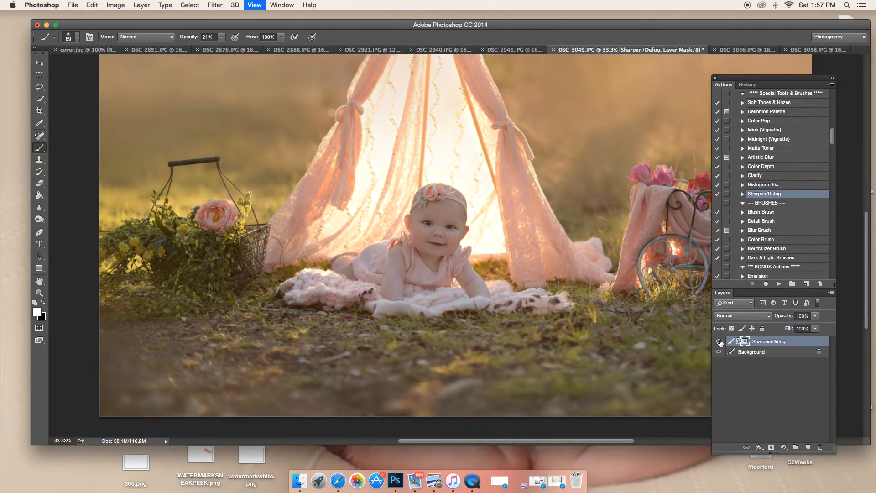
key("super+minus")
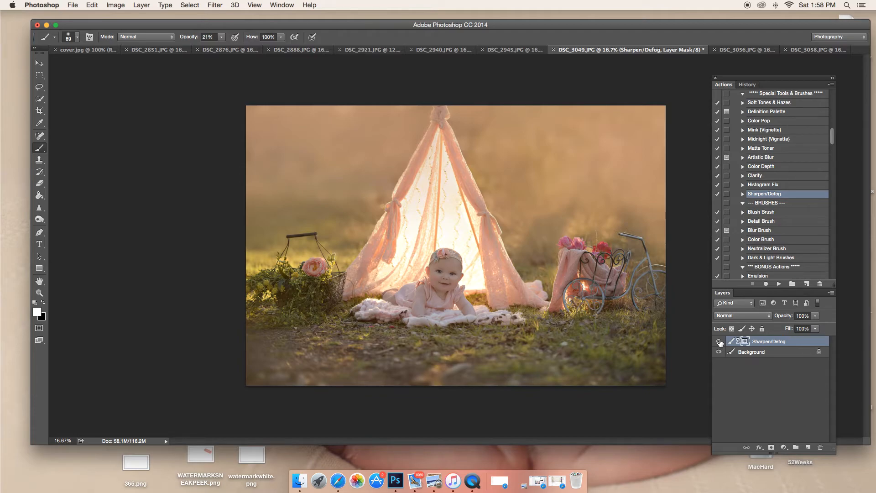
key("super+equal")
key("super+equal")
key("super+equal")
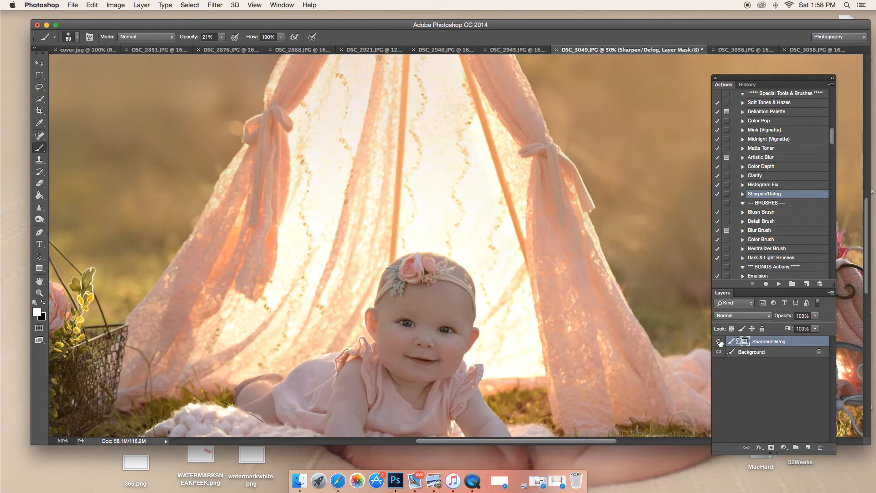
scroll(436, 283, "down", 5)
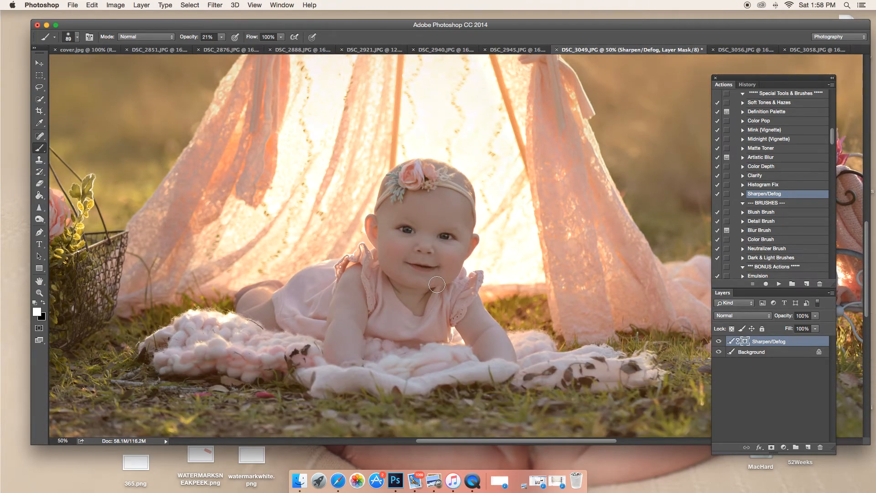
- Compare the baby area with and without the Sharpen/Defog layer, and flatten the image
left_click(719, 341)
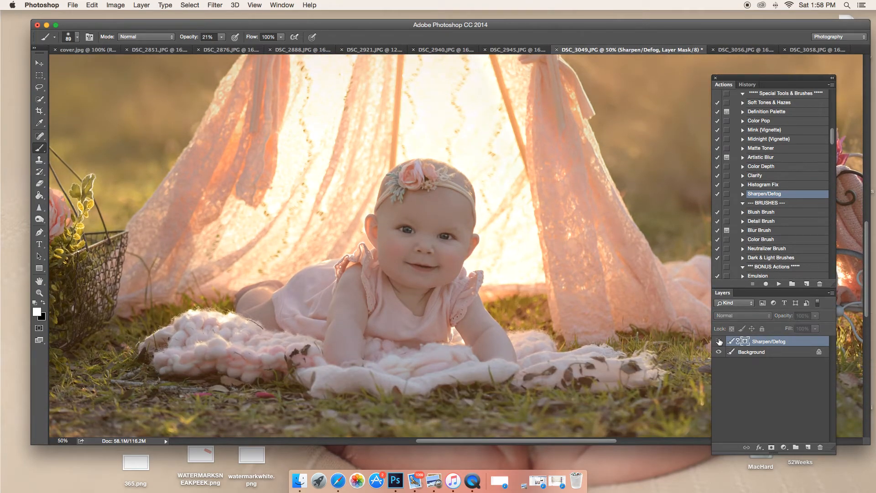
left_click(719, 341)
left_click(719, 341)
left_click(719, 341)
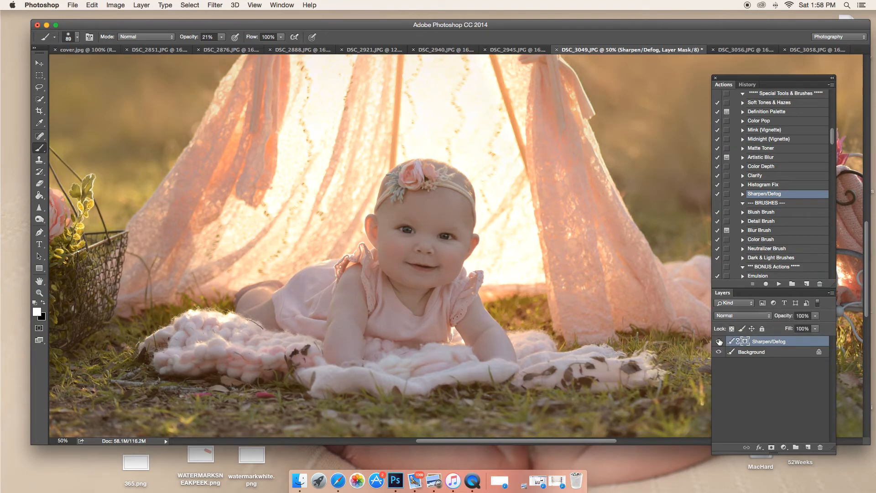
left_click(719, 342)
left_click(719, 342)
left_click(719, 342)
left_click(719, 342)
left_click(770, 352)
right_click(770, 352)
left_click(835, 420)
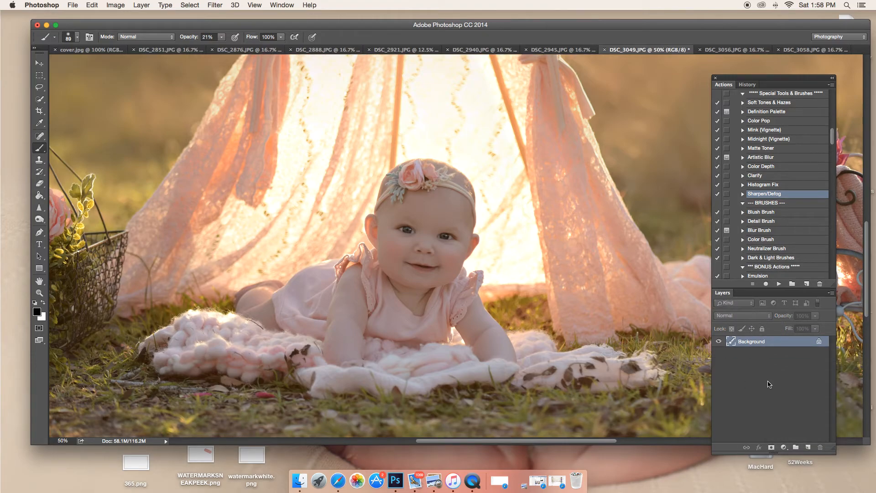
- Apply an Unsharp Mask with a 75% amount, threshold 0 and a radius below 2.0 pixels, checking the baby's face in the preview
key("super+minus")
key("super+minus")
key("super+minus")
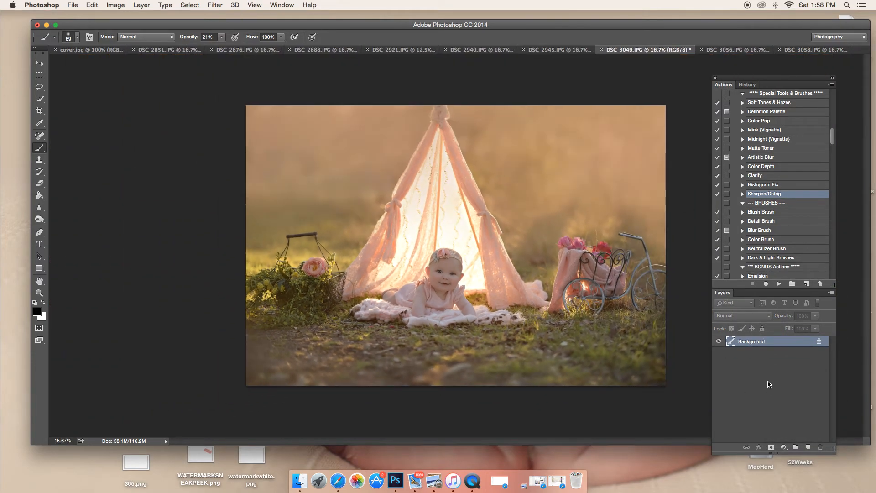
left_click(215, 5)
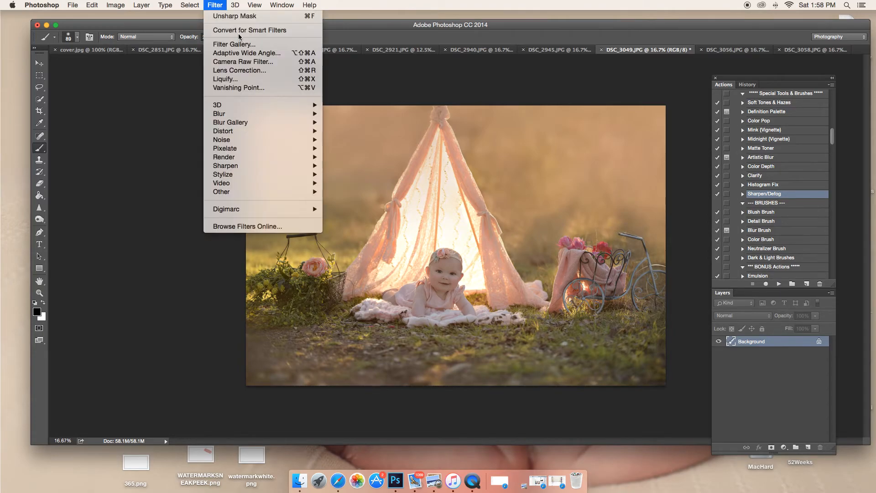
mouse_move(280, 166)
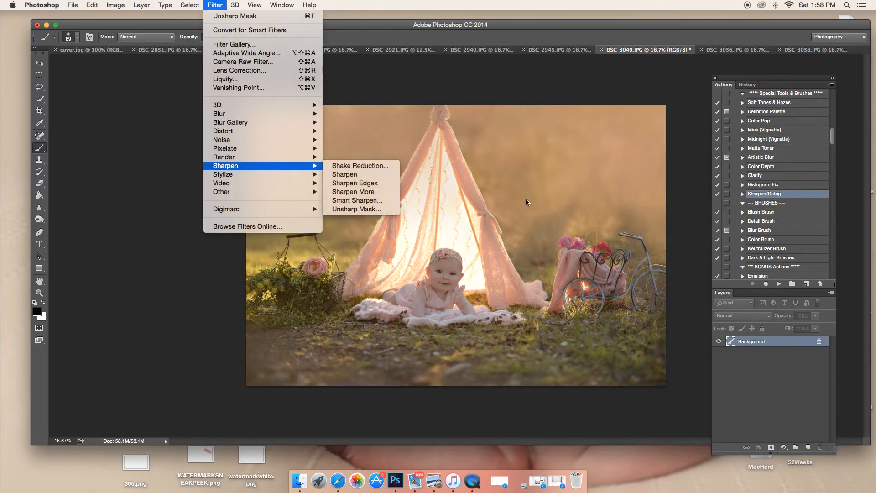
left_click_drag(638, 225, 716, 152)
left_click_drag(668, 222, 626, 130)
left_click_drag(665, 235, 674, 215)
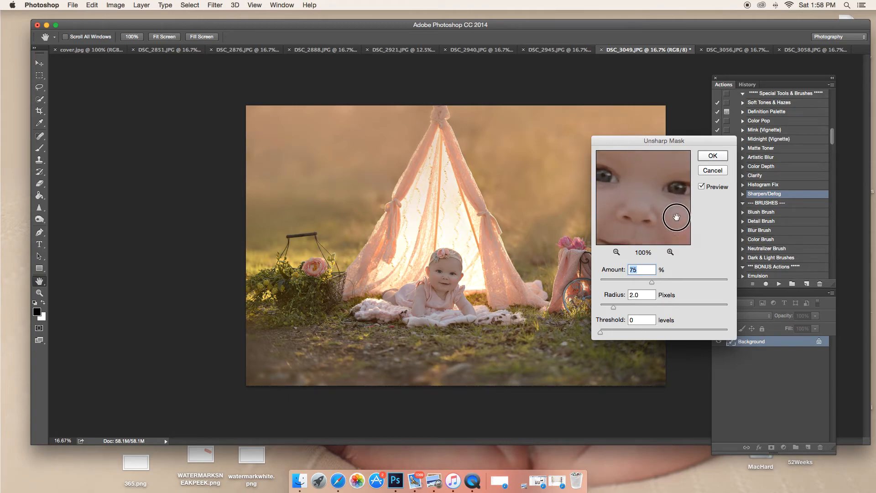
left_click(702, 187)
left_click_drag(614, 307, 608, 307)
left_click(710, 157)
key("b")
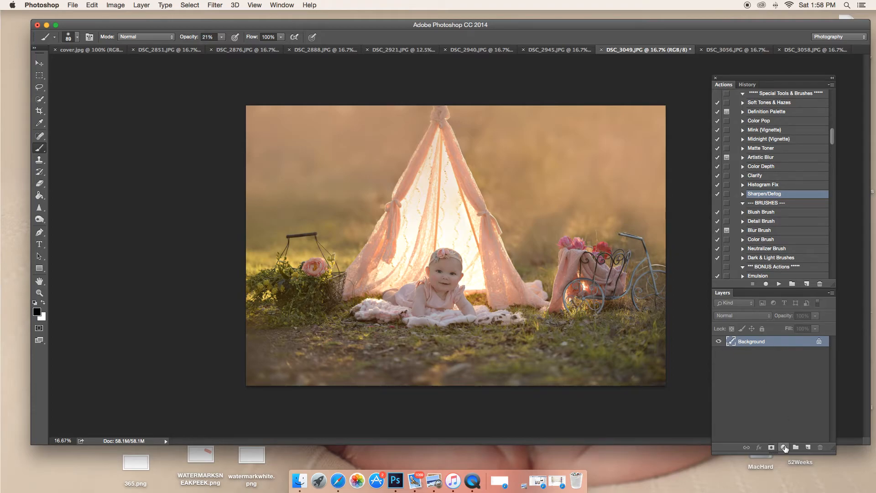
- Try brightening the photo with a Curves layer whose white point input is 236, and delete the layer
left_click(783, 447)
left_click(821, 346)
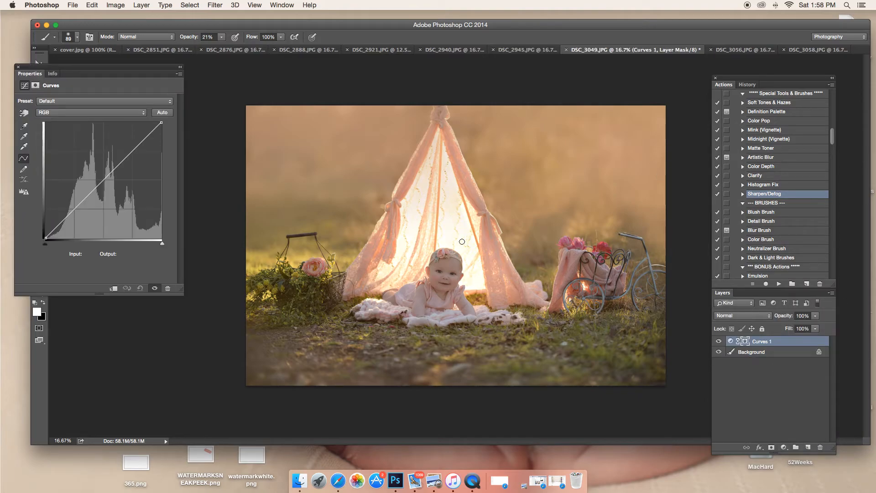
left_click_drag(162, 122, 152, 122)
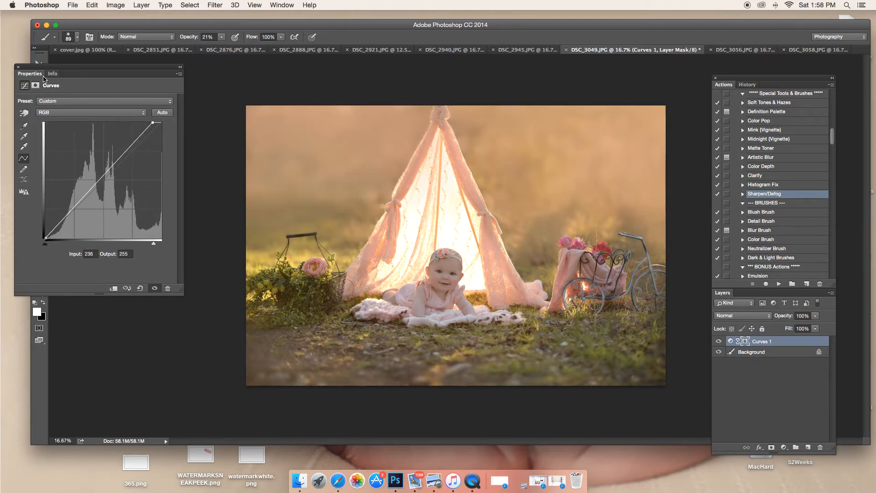
left_click(18, 66)
left_click_drag(787, 342, 821, 447)
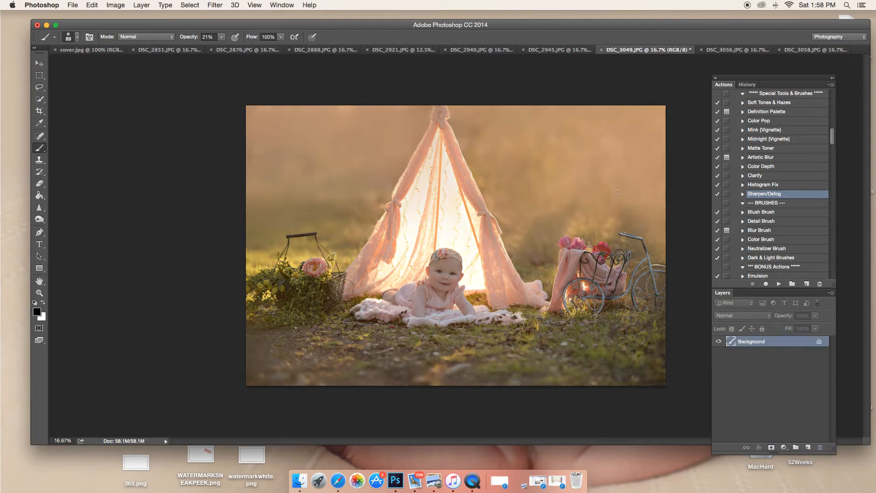
- Add a Hue/Saturation adjustment layer with saturation +7 and compare the photo with and without it
left_click(784, 447)
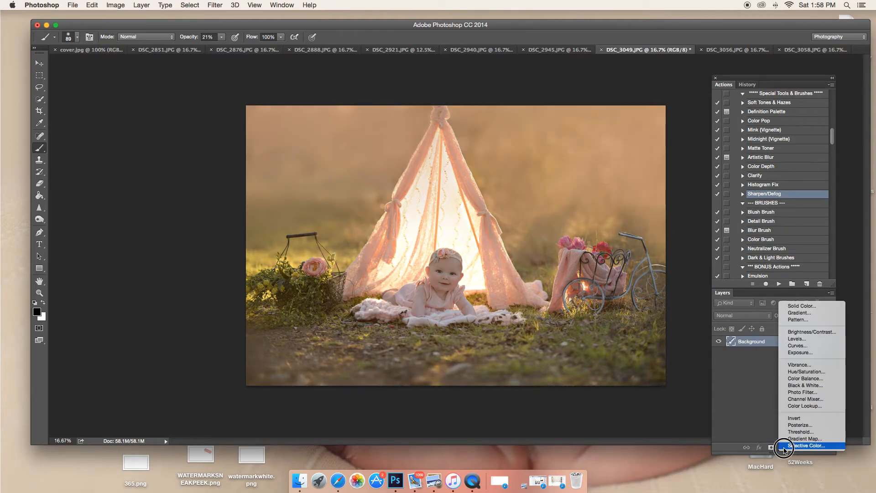
left_click(829, 371)
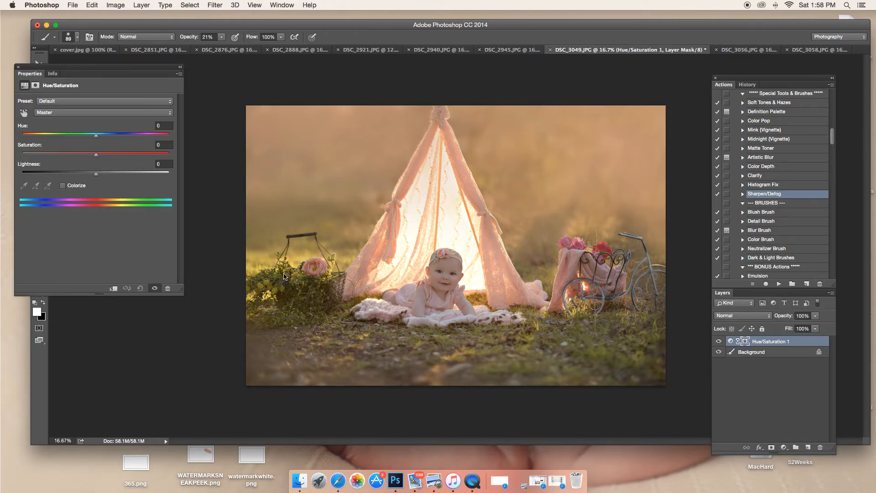
left_click(101, 155)
left_click_drag(101, 154, 100, 154)
left_click(719, 342)
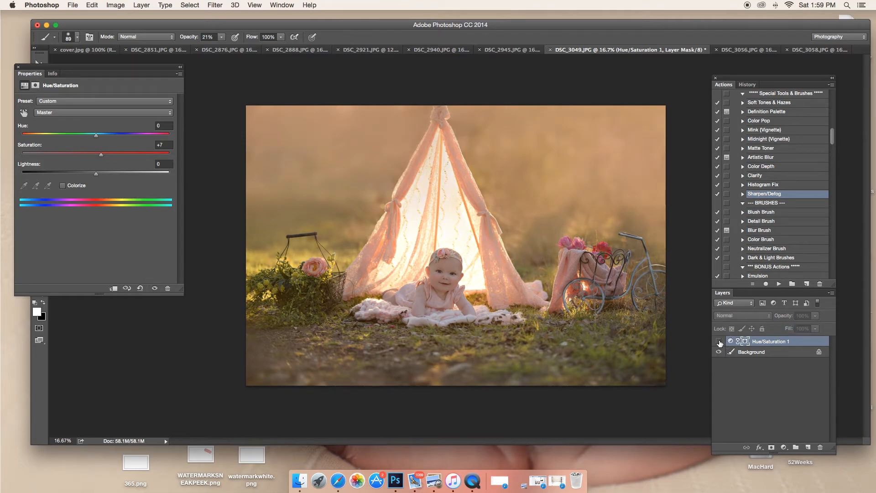
left_click(719, 341)
left_click(719, 341)
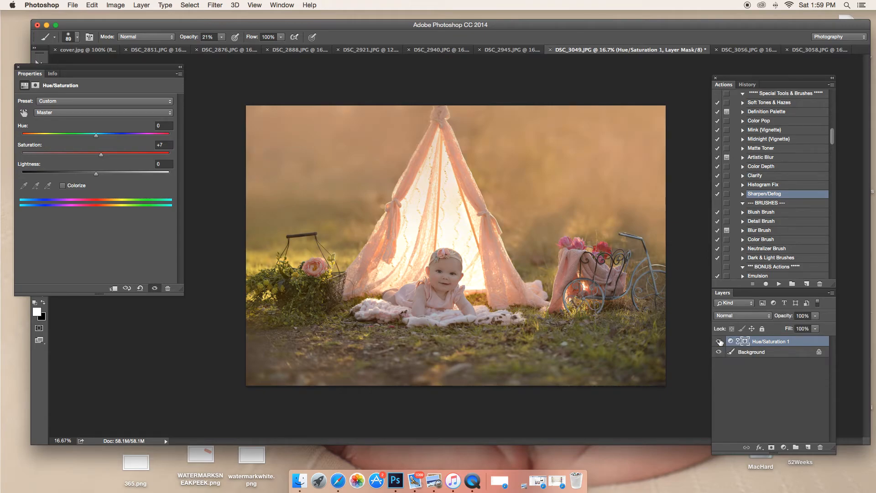
left_click(720, 342)
left_click(719, 341)
left_click(720, 341)
left_click(720, 341)
- Raise the Hue/Saturation layer's saturation slightly further and flatten the image
left_click(101, 155)
left_click_drag(102, 156, 104, 156)
left_click(718, 342)
right_click(772, 352)
left_click(799, 421)
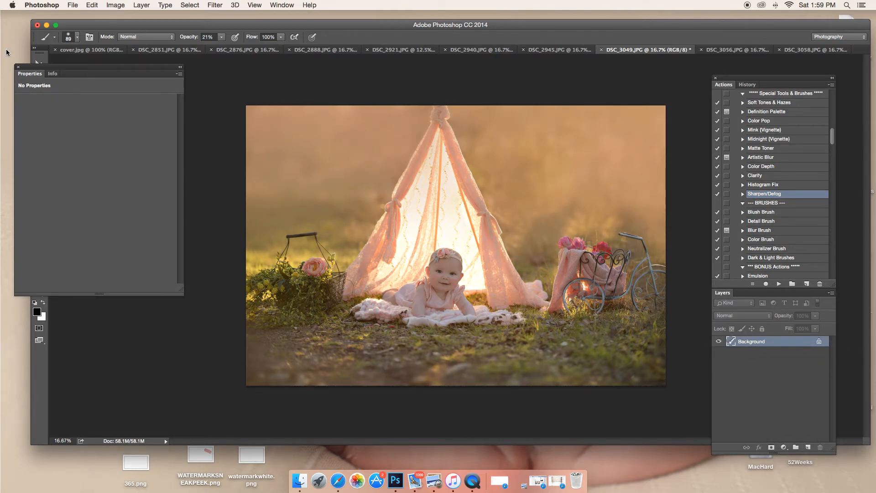
left_click(18, 65)
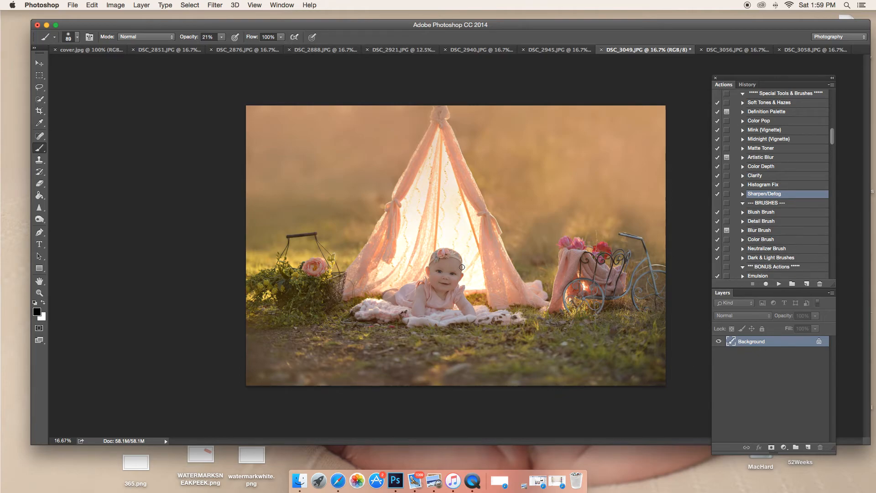
- Find the Dark & Light Brushes action in the Special Tools & Brushes group and run it
scroll(787, 223, "up", 10)
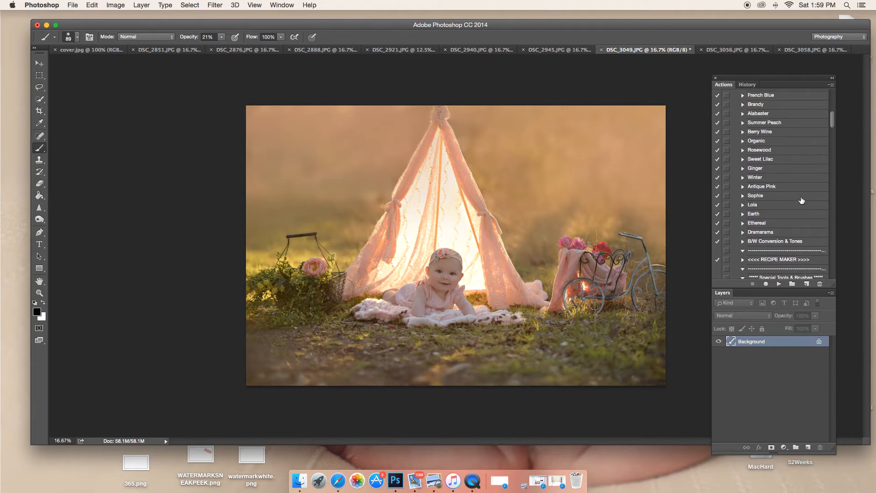
scroll(802, 200, "down", 3)
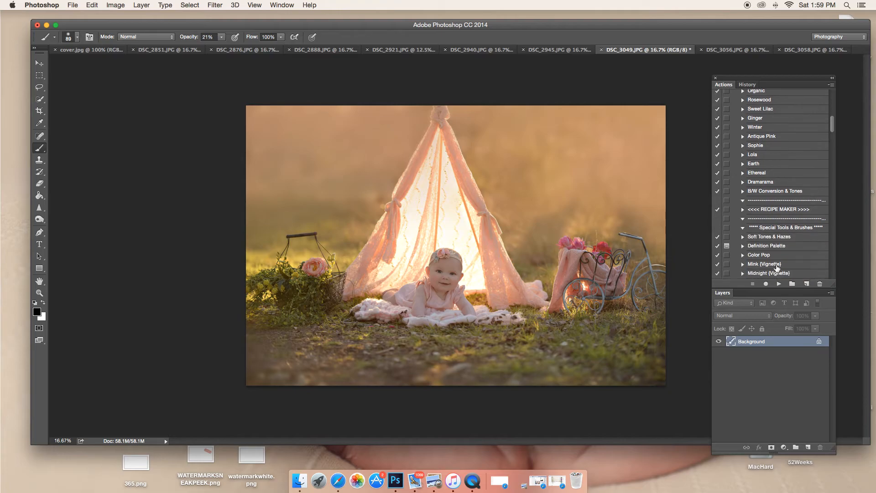
scroll(809, 233, "down", 4)
scroll(809, 233, "down", 7)
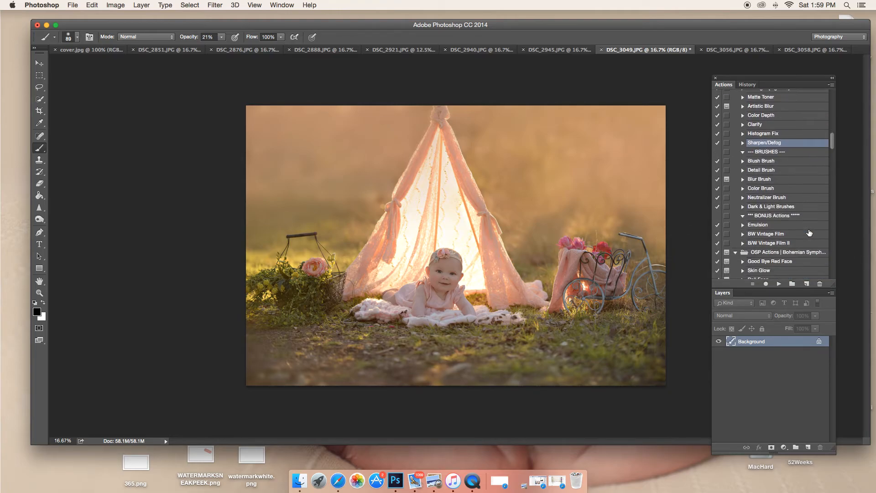
left_click(796, 208)
scroll(797, 209, "up", 12)
scroll(797, 209, "up", 15)
scroll(797, 211, "up", 3)
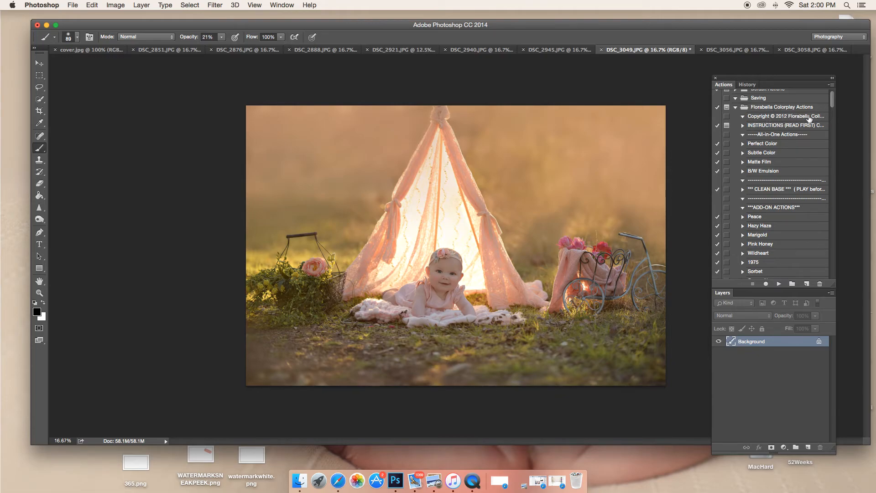
scroll(803, 201, "down", 10)
scroll(806, 208, "down", 8)
left_click(771, 232)
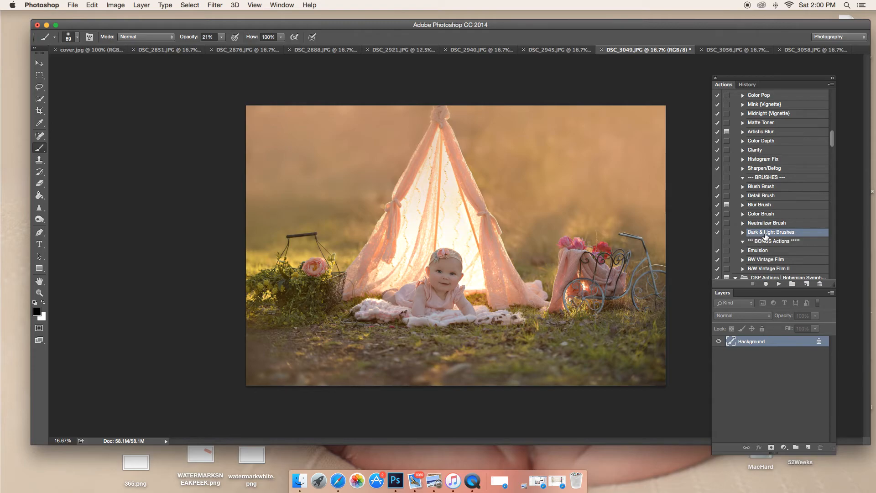
left_click(779, 285)
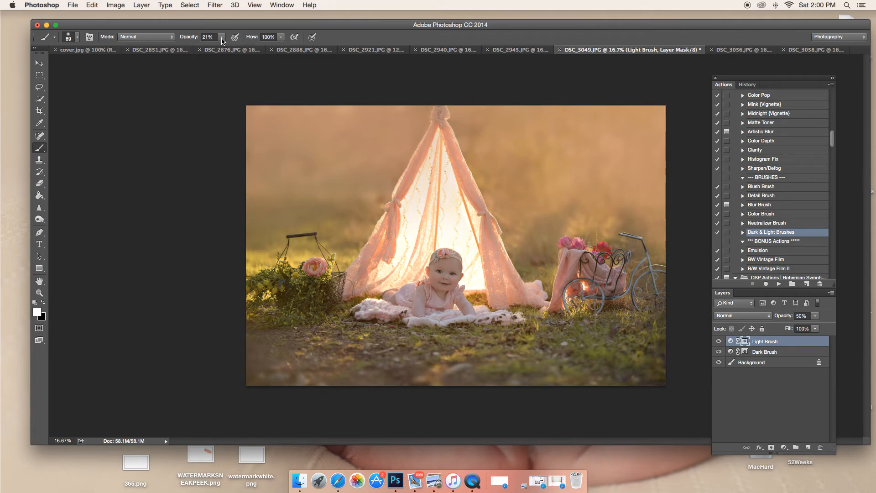
- Set the brush size to 428 px and try painting light on the baby and the ground in front of the blanket
right_click(437, 286)
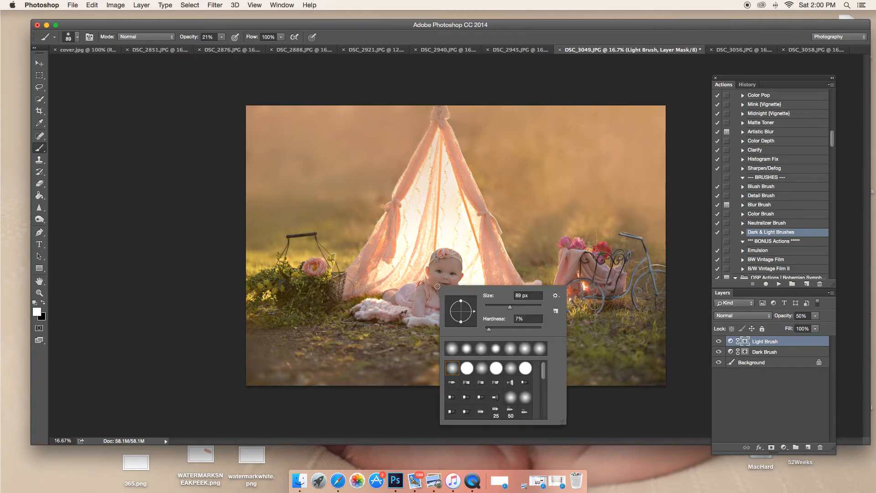
left_click(524, 306)
left_click(533, 309)
key("super+plus")
key("super+plus")
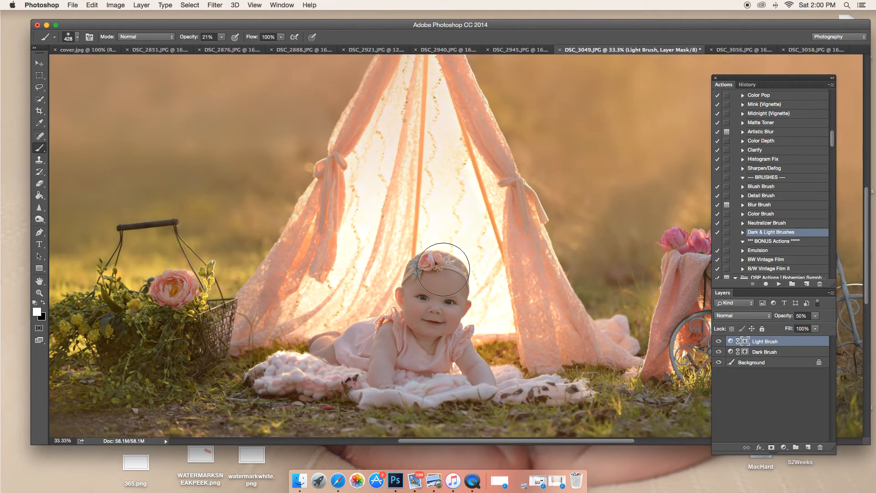
scroll(443, 269, "down", 3)
mouse_move(437, 260)
left_mouse_down()
mouse_move(450, 247)
mouse_move(396, 312)
mouse_move(422, 352)
mouse_move(401, 364)
left_mouse_up()
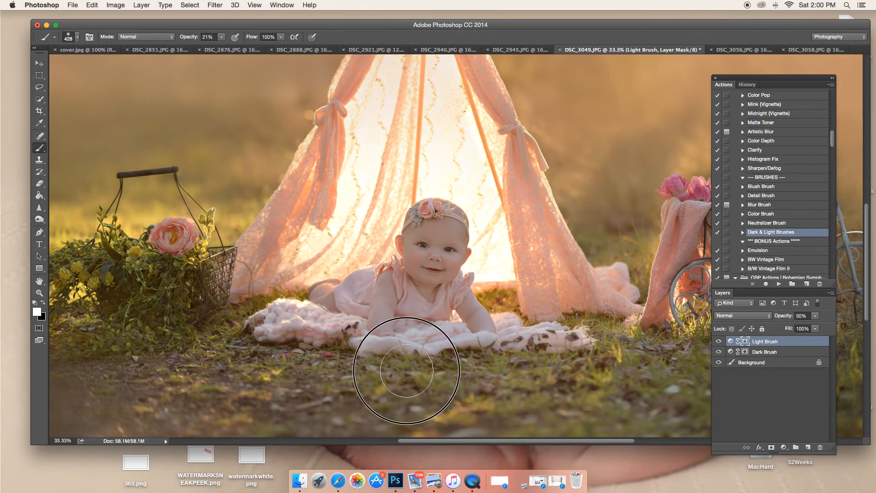
- Try painting light on the Light Brush mask across the foreground grass, the tent and the surrounding areas
key("super+minus")
key("super+minus")
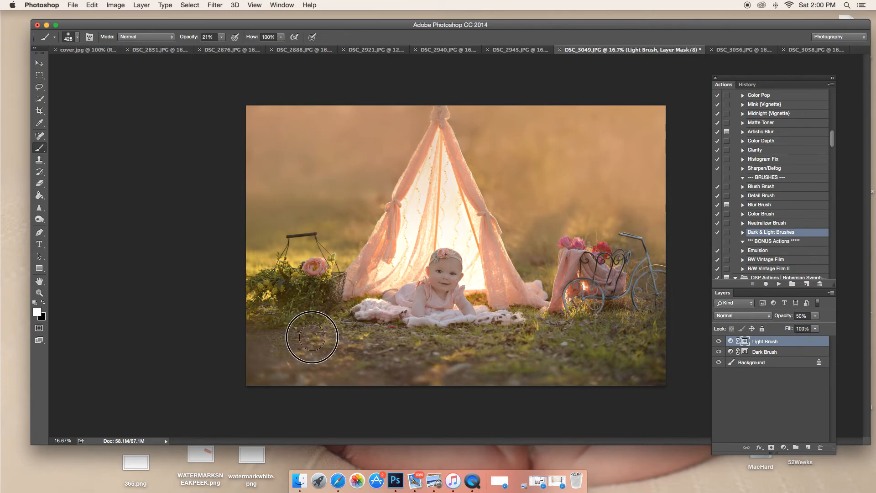
mouse_move(368, 349)
left_mouse_down()
mouse_move(378, 368)
mouse_move(607, 390)
mouse_move(232, 360)
left_mouse_up()
mouse_move(685, 333)
left_mouse_down()
mouse_move(574, 381)
mouse_move(595, 388)
mouse_move(679, 365)
mouse_move(413, 387)
mouse_move(225, 364)
mouse_move(220, 301)
mouse_move(269, 398)
left_mouse_up()
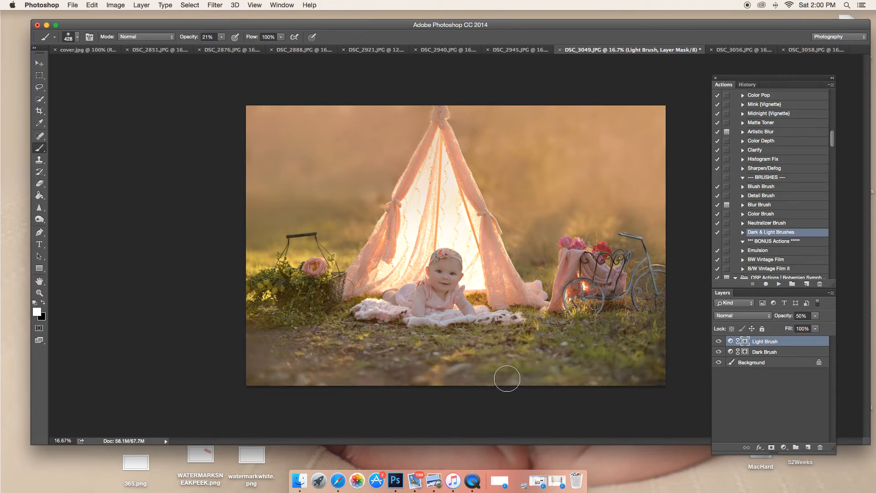
mouse_move(355, 299)
left_mouse_down()
mouse_move(439, 307)
mouse_move(455, 271)
mouse_move(431, 280)
mouse_move(450, 330)
mouse_move(503, 317)
mouse_move(511, 278)
mouse_move(547, 331)
mouse_move(597, 327)
mouse_move(590, 281)
mouse_move(524, 312)
mouse_move(568, 276)
mouse_move(609, 310)
mouse_move(642, 308)
mouse_move(660, 288)
mouse_move(542, 330)
mouse_move(564, 299)
mouse_move(615, 325)
mouse_move(680, 334)
mouse_move(240, 311)
mouse_move(250, 369)
mouse_move(293, 388)
mouse_move(483, 387)
left_mouse_up()
mouse_move(370, 241)
left_mouse_down()
mouse_move(228, 244)
mouse_move(340, 263)
mouse_move(362, 232)
left_mouse_up()
mouse_move(451, 113)
left_mouse_down()
mouse_move(489, 194)
mouse_move(482, 111)
mouse_move(574, 129)
mouse_move(545, 254)
mouse_move(638, 253)
mouse_move(636, 217)
mouse_move(565, 182)
mouse_move(646, 129)
mouse_move(583, 114)
mouse_move(530, 129)
mouse_move(661, 194)
mouse_move(667, 215)
mouse_move(511, 111)
mouse_move(485, 166)
mouse_move(430, 93)
mouse_move(342, 206)
mouse_move(415, 98)
mouse_move(316, 251)
mouse_move(424, 108)
mouse_move(328, 133)
mouse_move(266, 231)
mouse_move(247, 126)
mouse_move(260, 88)
mouse_move(477, 104)
mouse_move(399, 125)
mouse_move(384, 172)
mouse_move(287, 176)
mouse_move(465, 137)
mouse_move(534, 288)
mouse_move(561, 168)
mouse_move(539, 320)
mouse_move(569, 326)
mouse_move(439, 365)
mouse_move(642, 347)
mouse_move(300, 363)
mouse_move(618, 390)
mouse_move(661, 303)
mouse_move(260, 384)
mouse_move(330, 303)
mouse_move(433, 281)
mouse_move(452, 263)
mouse_move(413, 310)
mouse_move(507, 309)
mouse_move(514, 274)
mouse_move(557, 313)
mouse_move(321, 305)
mouse_move(224, 316)
left_mouse_up()
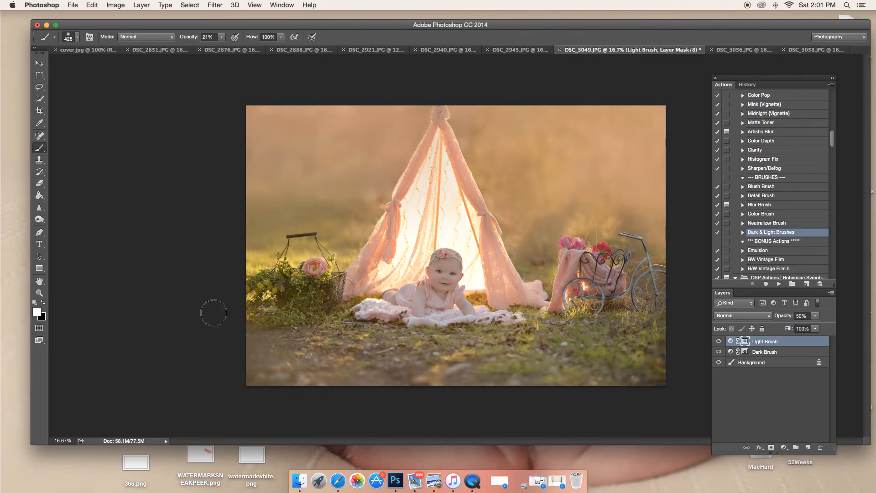
- Compare the photo with and without the Light Brush layer
left_click(719, 342)
left_click(719, 341)
left_click(719, 341)
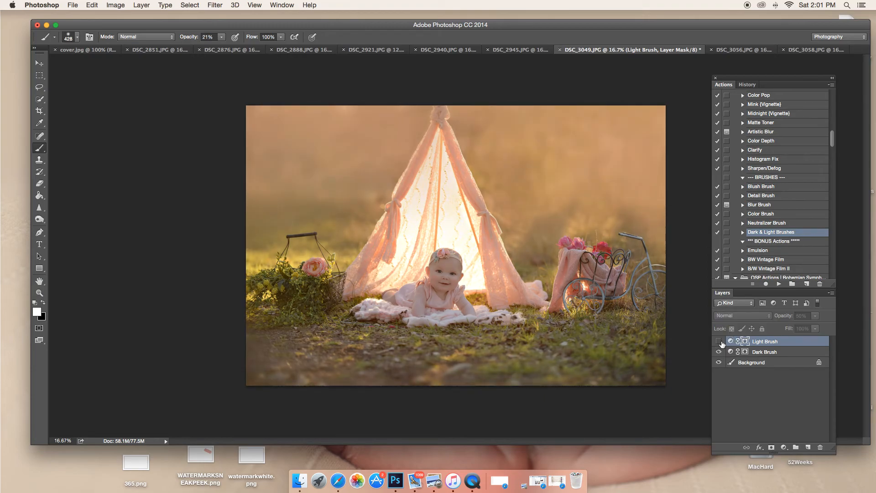
left_click(719, 342)
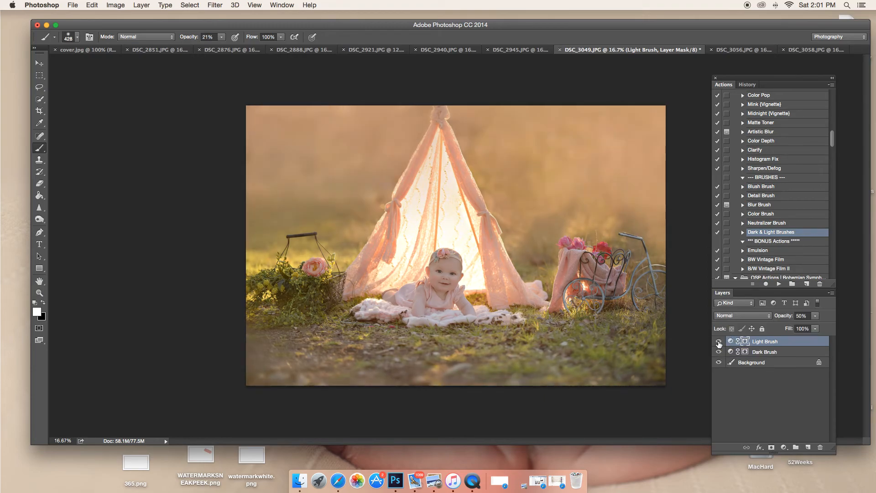
left_click(719, 342)
left_click(719, 342)
- Lower the Light Brush layer's opacity to 10% and compare the photo with and without the layer
left_click(815, 315)
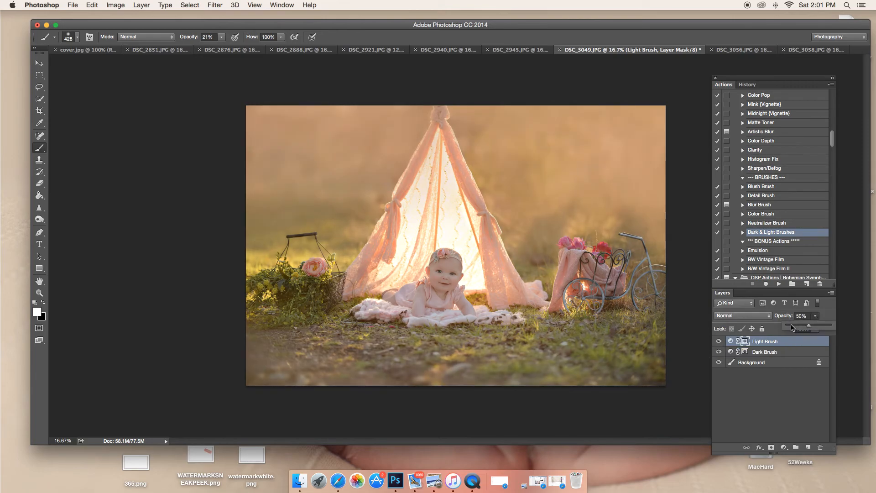
left_click(719, 343)
left_click(720, 343)
left_click(719, 343)
left_click(718, 342)
left_click(717, 343)
left_click(718, 342)
left_click(719, 342)
key("super+plus")
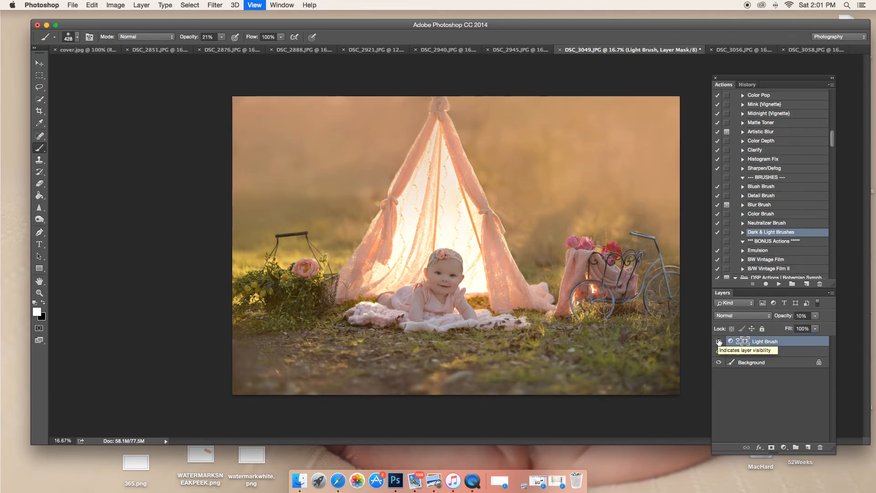
left_click(719, 342)
left_click(719, 342)
left_click(719, 342)
left_click(719, 342)
left_click(719, 342)
left_click(719, 342)
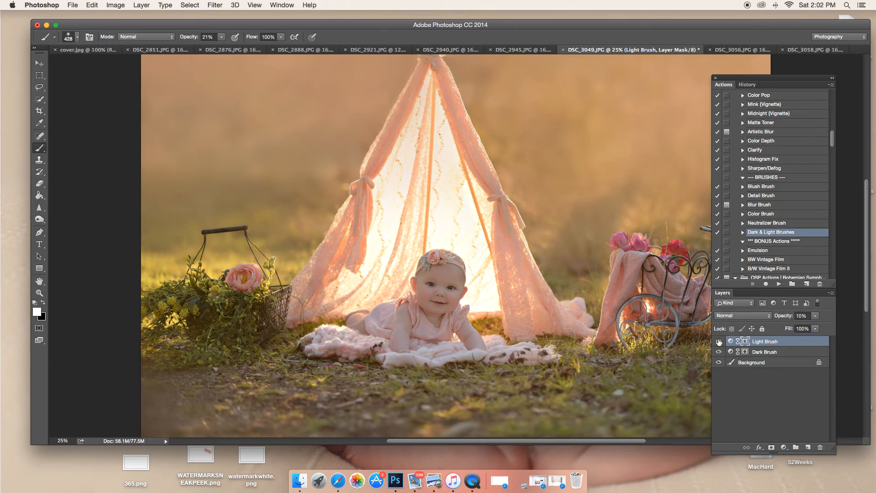
- Flatten the image and undo back to before the Light Brush strokes and opacity change
right_click(751, 365)
left_click(763, 429)
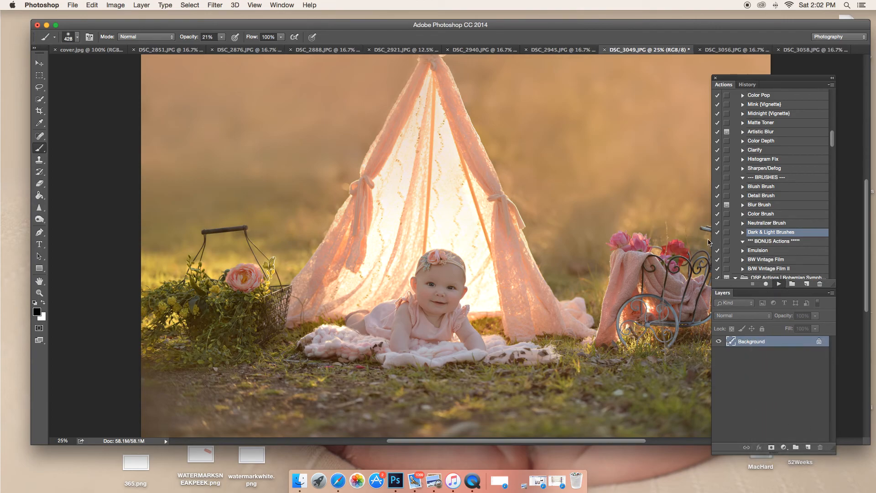
key("super+z")
- Set the brush size to 1200 px, try painting light on the Light Brush mask, and compare the photo with and without the layer
key("super+minus")
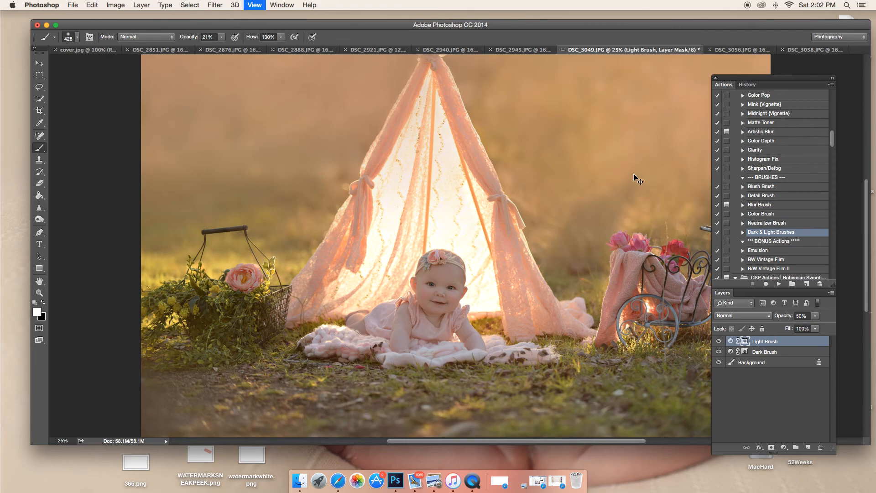
right_click(509, 211)
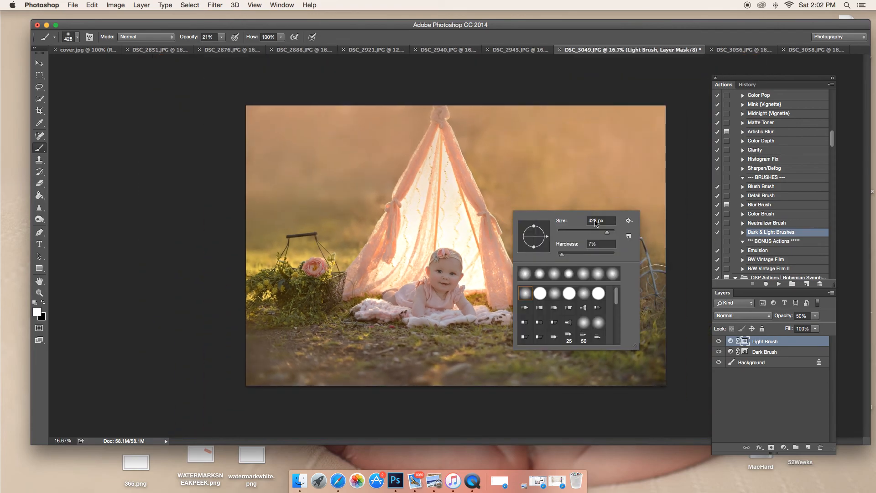
left_click(614, 220)
type("1200")
key("Return")
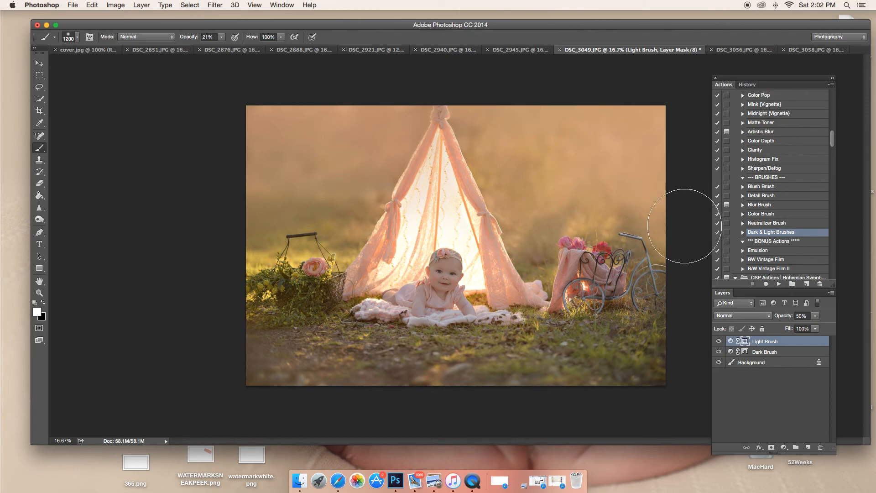
left_click(719, 342)
left_click(719, 341)
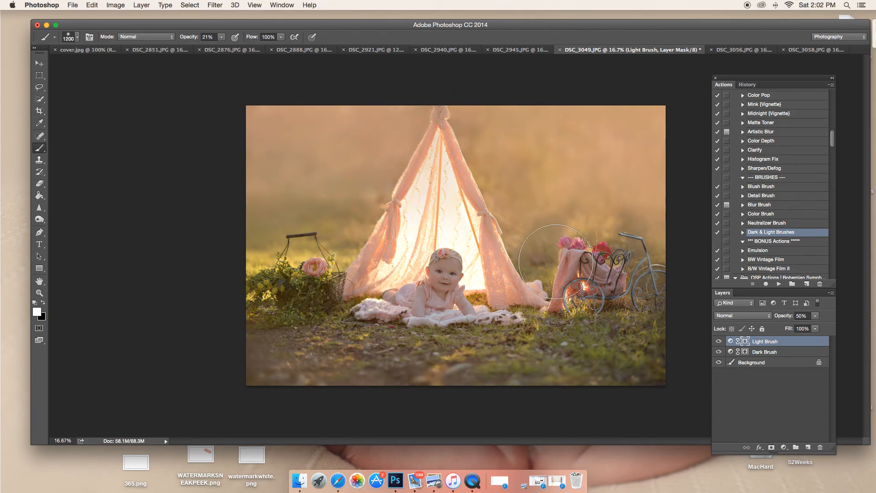
- Hide the Light Brush layer and flatten the image, discarding the hidden layer
right_click(758, 363)
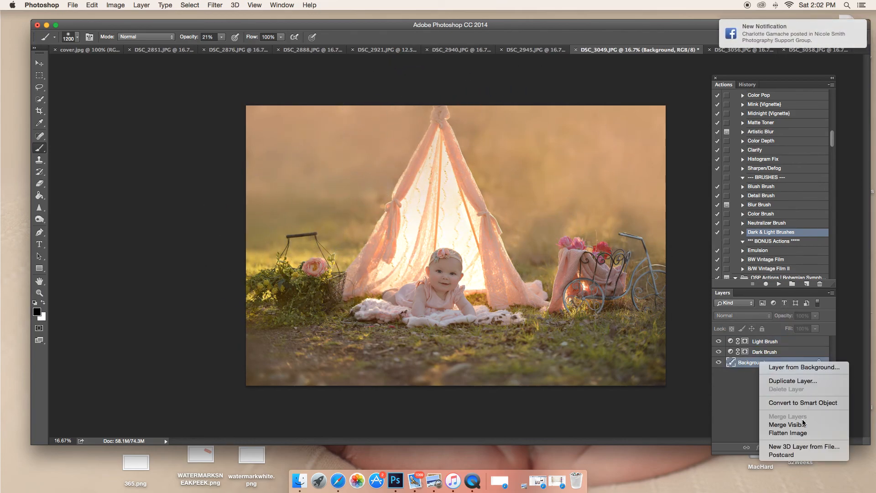
left_click(718, 341)
right_click(773, 362)
left_click(803, 433)
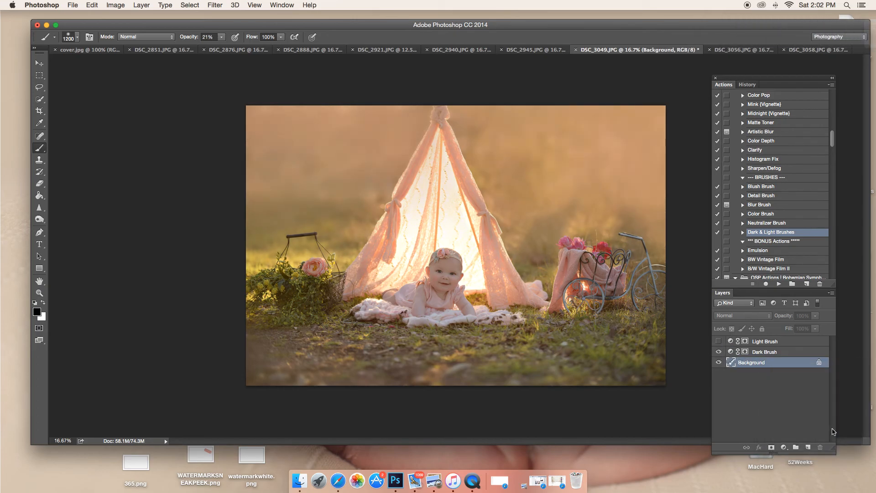
left_click(507, 169)
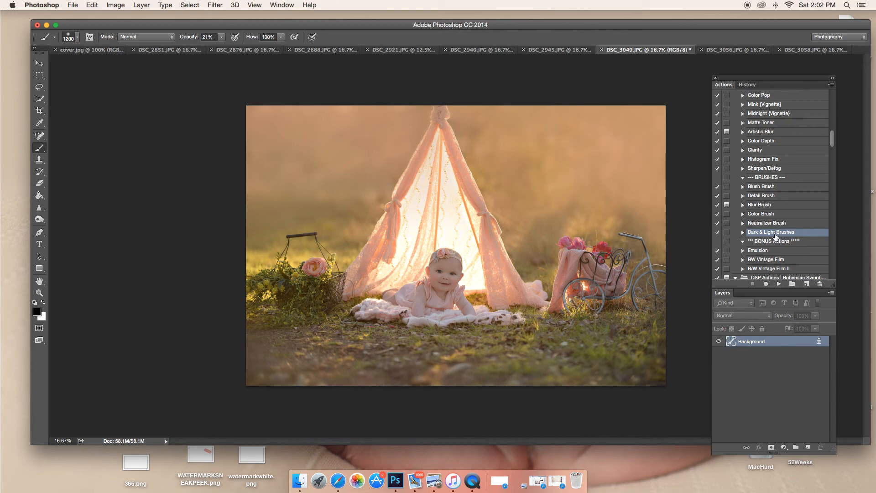
- Add a Color Balance adjustment layer with midtones yellow-blue at -1 and compare the photo with and without it
left_click(784, 449)
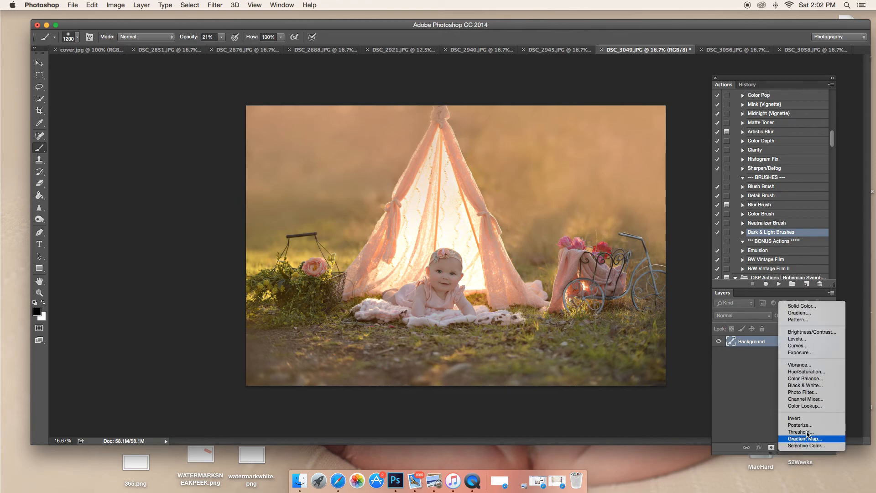
left_click(823, 380)
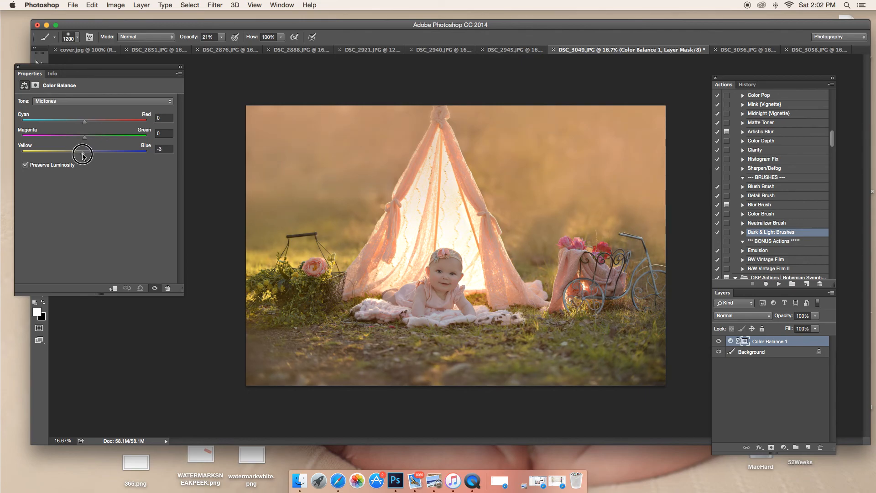
left_click_drag(84, 156, 85, 156)
left_click(719, 341)
left_click(718, 342)
- Set the Color Balance midtones cyan-red to +3 and flatten the image after comparing the effect
left_click_drag(84, 123, 87, 124)
left_click(719, 341)
left_click(719, 342)
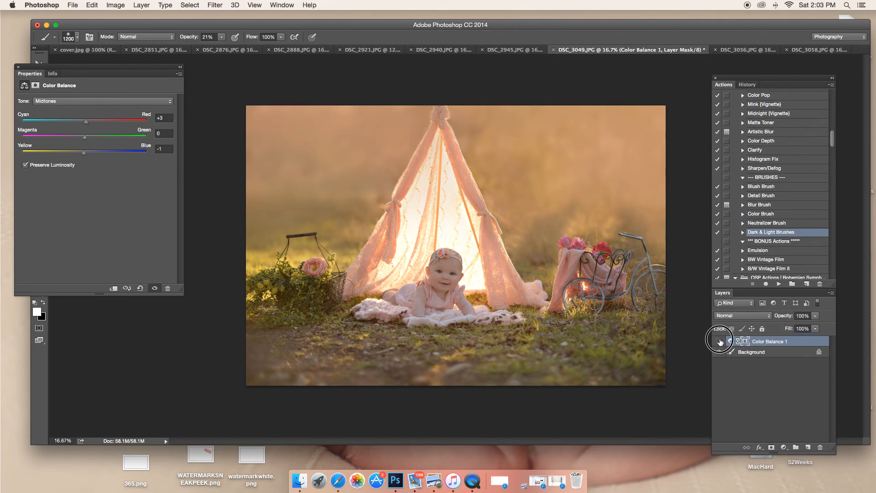
right_click(744, 353)
left_click(776, 416)
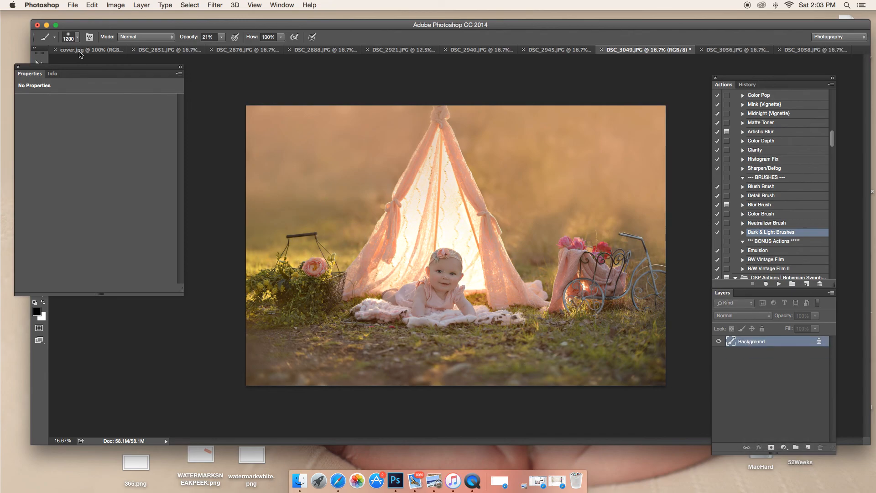
left_click(18, 67)
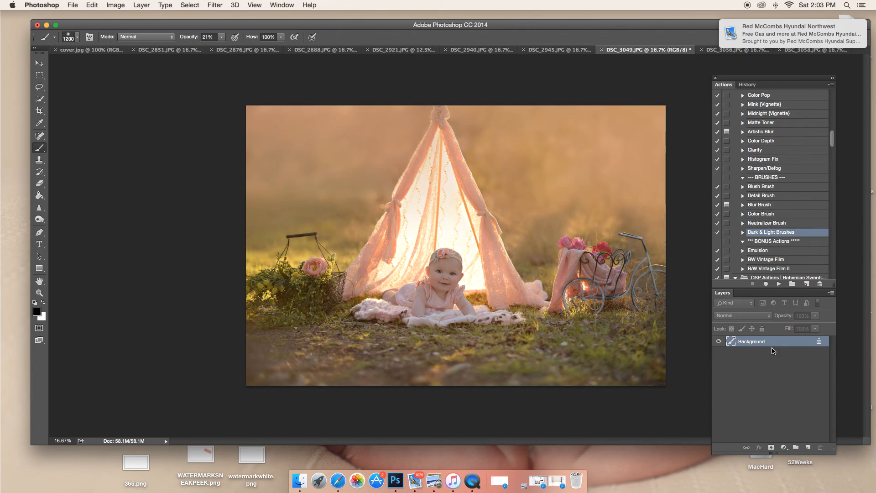
- Add an Exposure adjustment layer, adjust its exposure slightly, and compare the photo with and without it
left_click(784, 447)
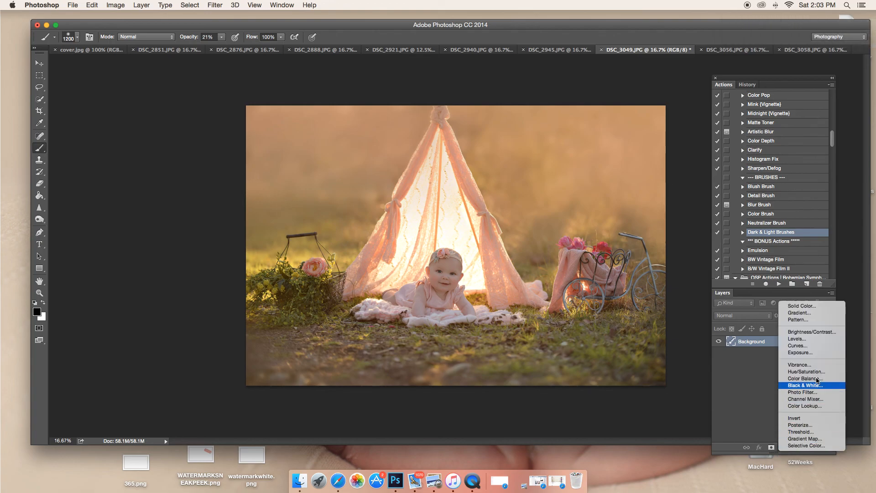
left_click(822, 355)
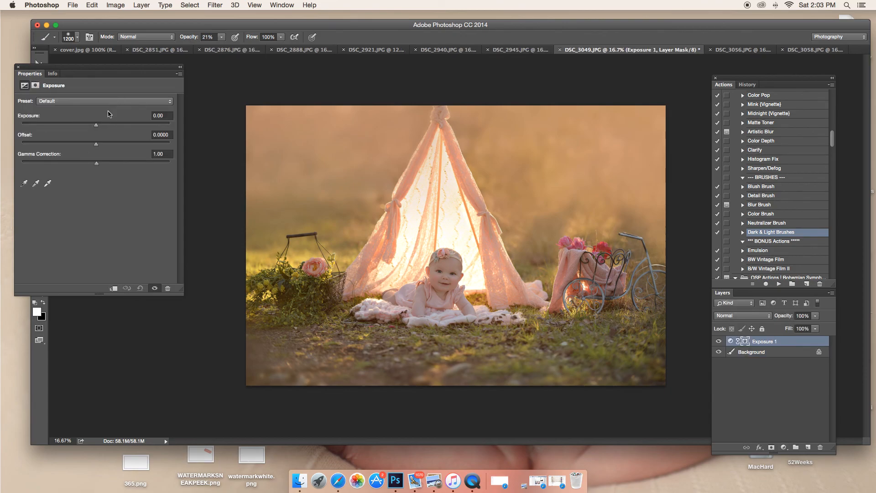
left_click_drag(97, 127, 96, 126)
left_click(720, 342)
left_click(720, 342)
left_click(720, 342)
left_click(720, 341)
- Check the Exposure layer's effect once more, flatten the image, and close the adjustment properties
right_click(760, 351)
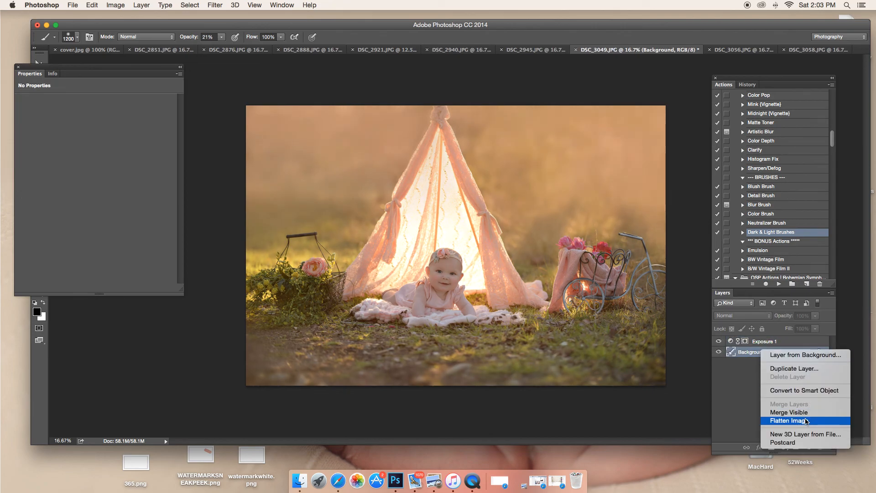
left_click(720, 341)
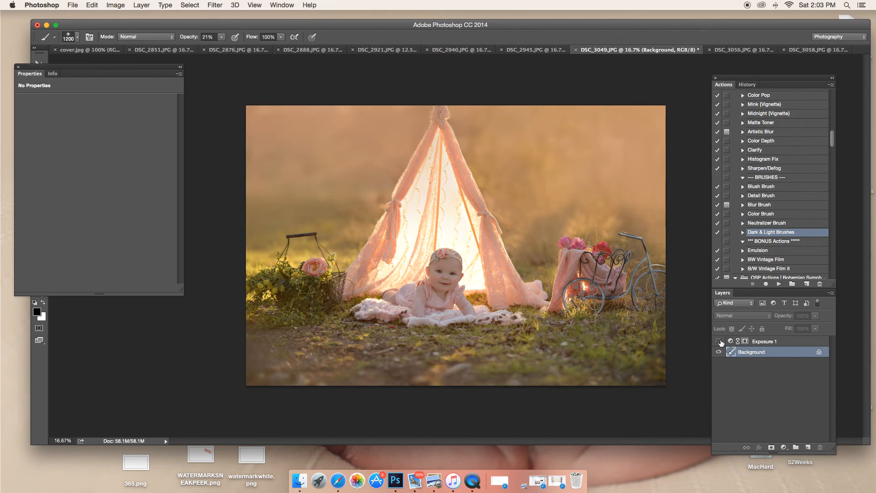
right_click(755, 353)
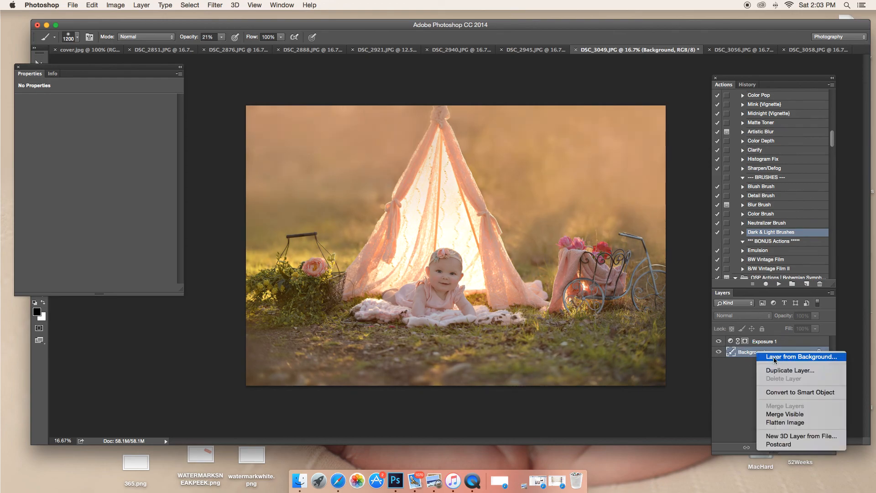
left_click(802, 422)
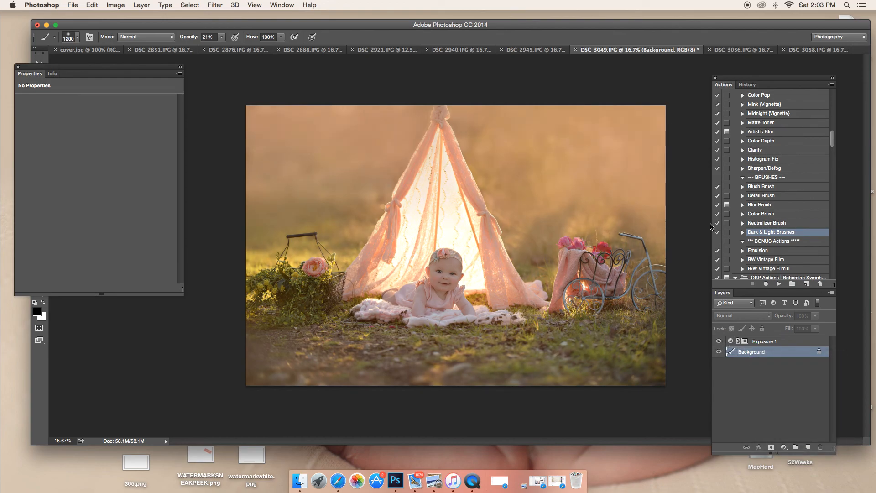
left_click(18, 67)
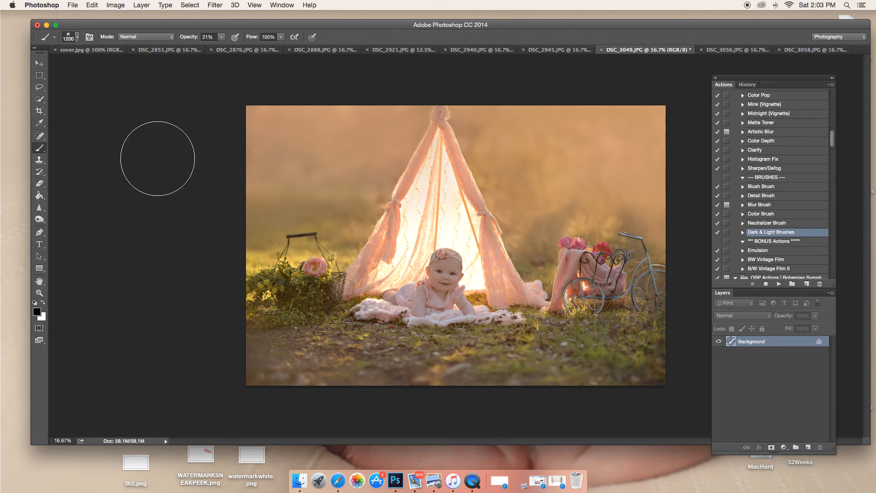